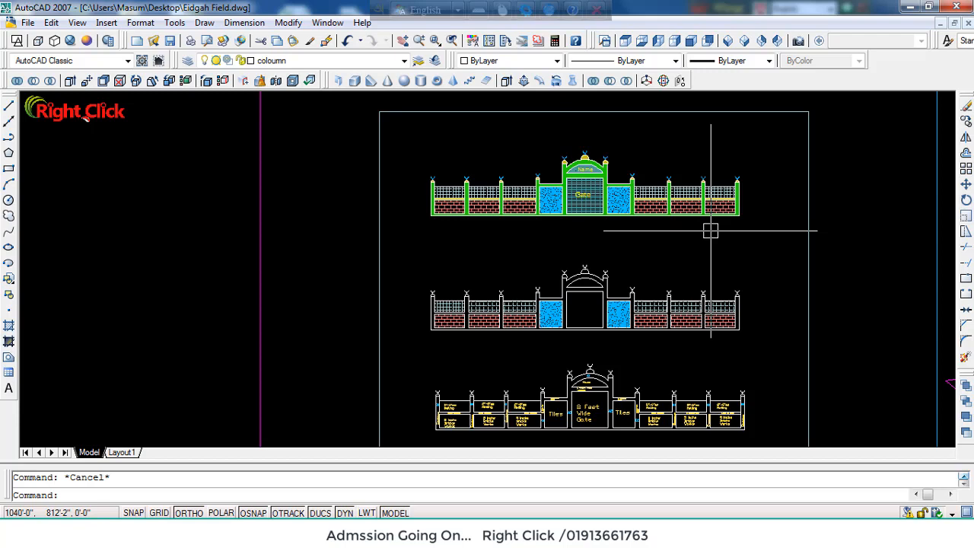
Step: Examine the coloured gate and boundary wall elevation, the versions below it, and the separate dimensioned reference elevation
scroll(653, 227, "up", 5)
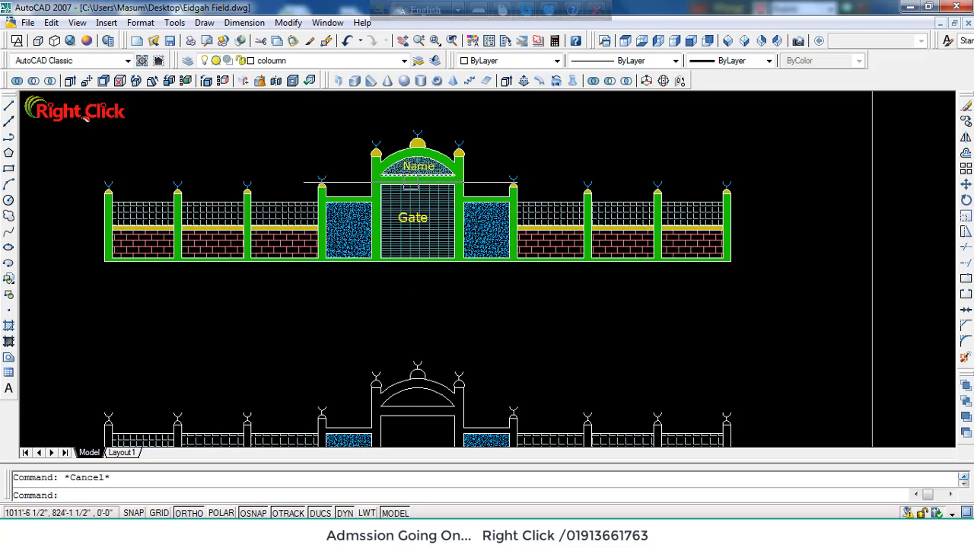
scroll(410, 186, "down", 2)
scroll(410, 194, "up", 3)
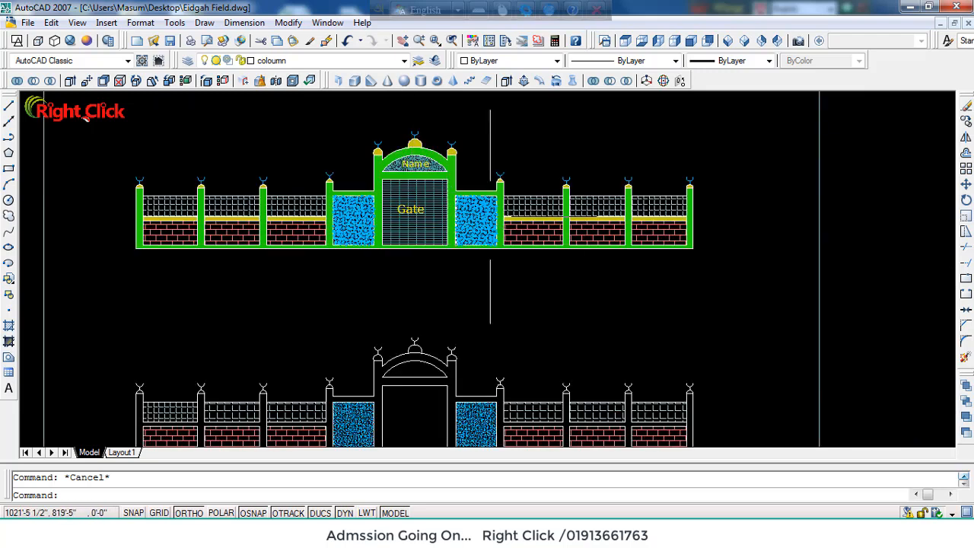
scroll(734, 224, "down", 2)
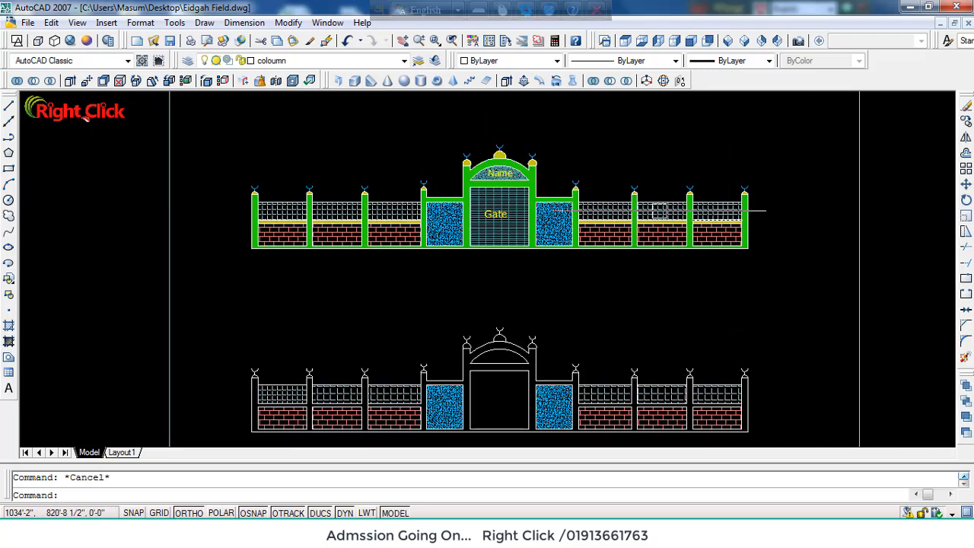
scroll(339, 164, "up", 1)
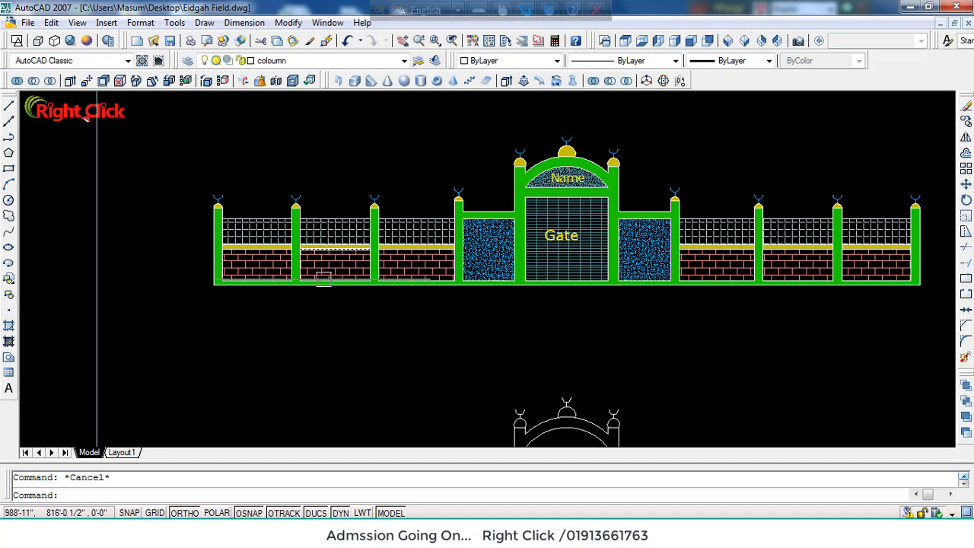
scroll(254, 276, "up", 1)
scroll(401, 221, "down", 2)
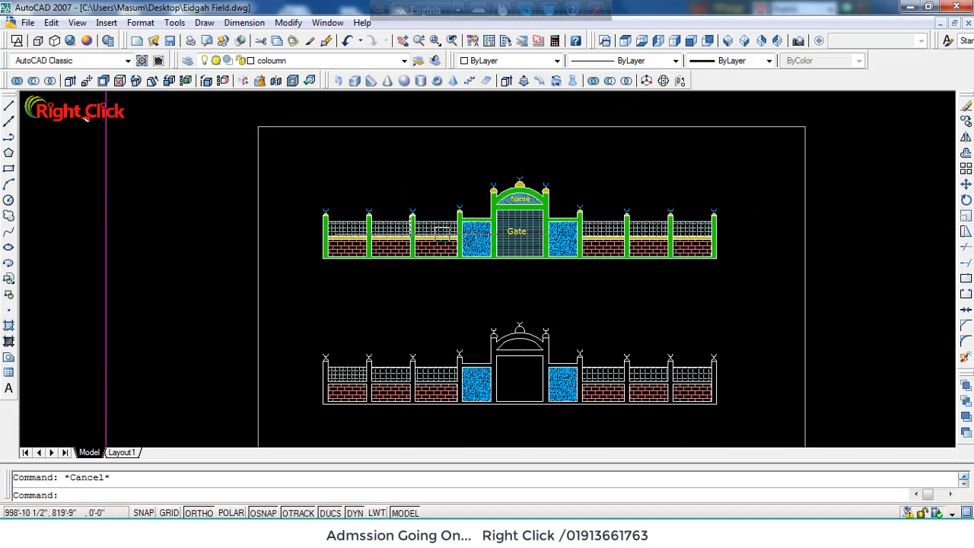
scroll(564, 227, "up", 1)
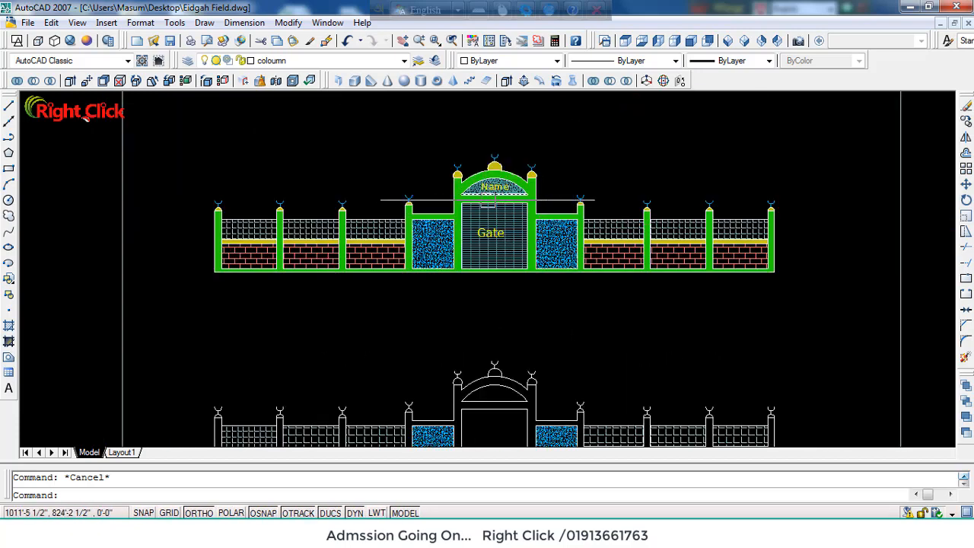
scroll(499, 183, "up", 1)
scroll(506, 179, "up", 1)
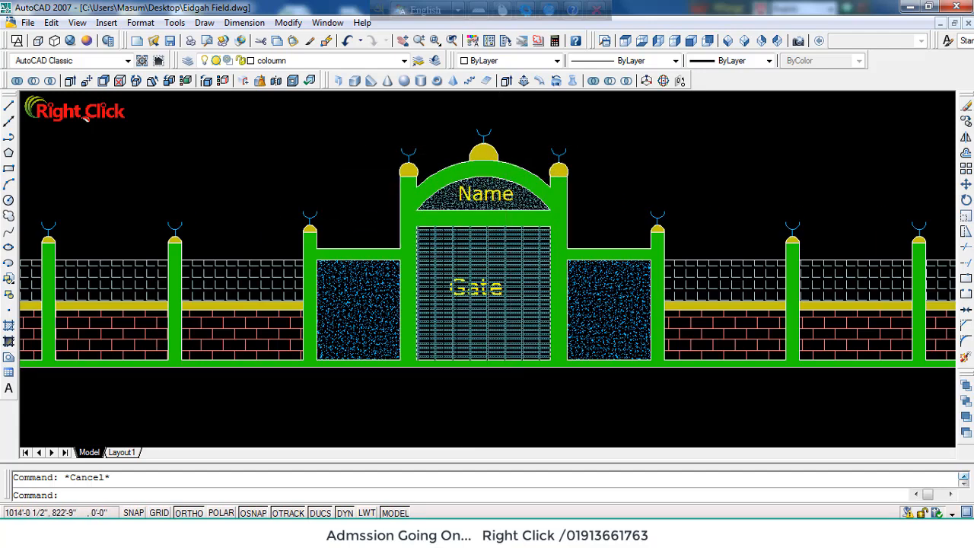
scroll(734, 278, "down", 2)
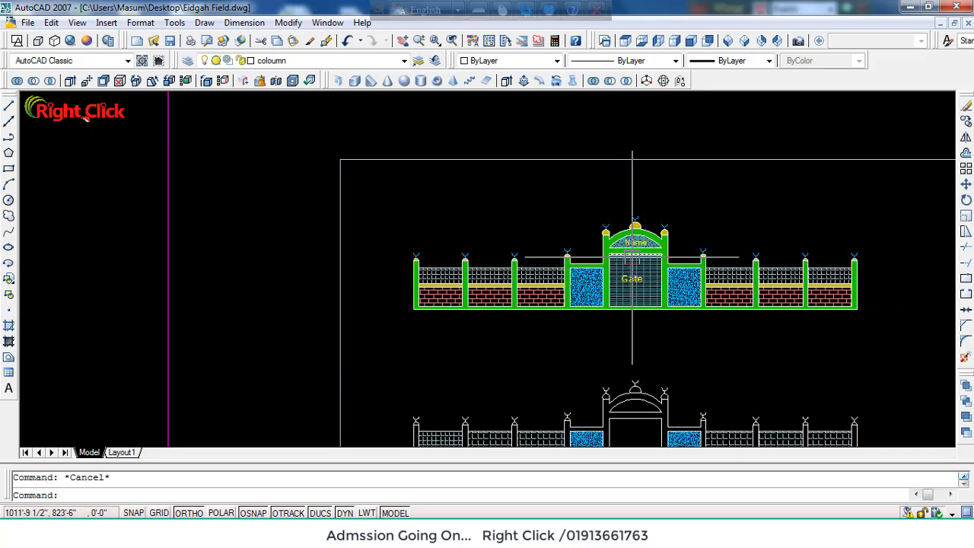
scroll(632, 257, "down", 2)
scroll(636, 378, "up", 2)
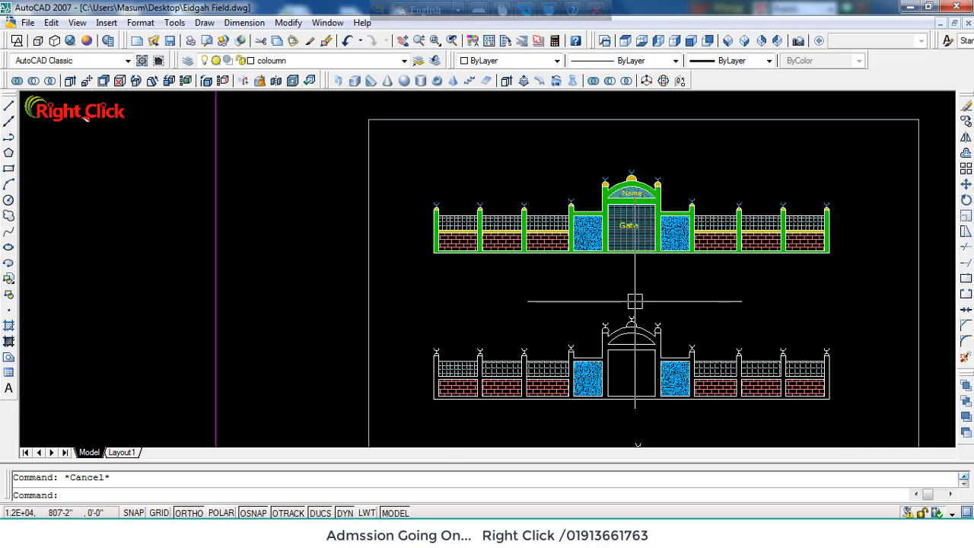
scroll(635, 297, "down", 3)
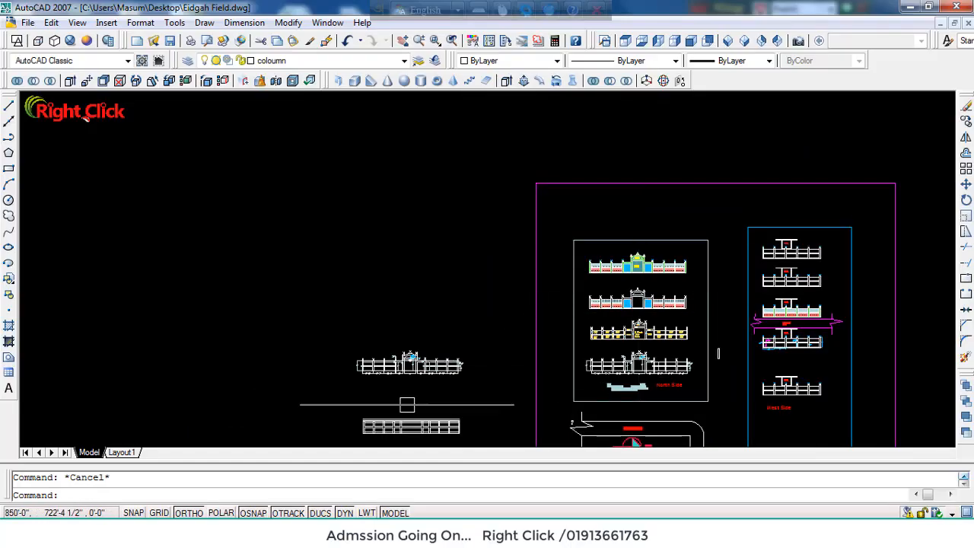
scroll(386, 391, "up", 4)
scroll(520, 297, "up", 1)
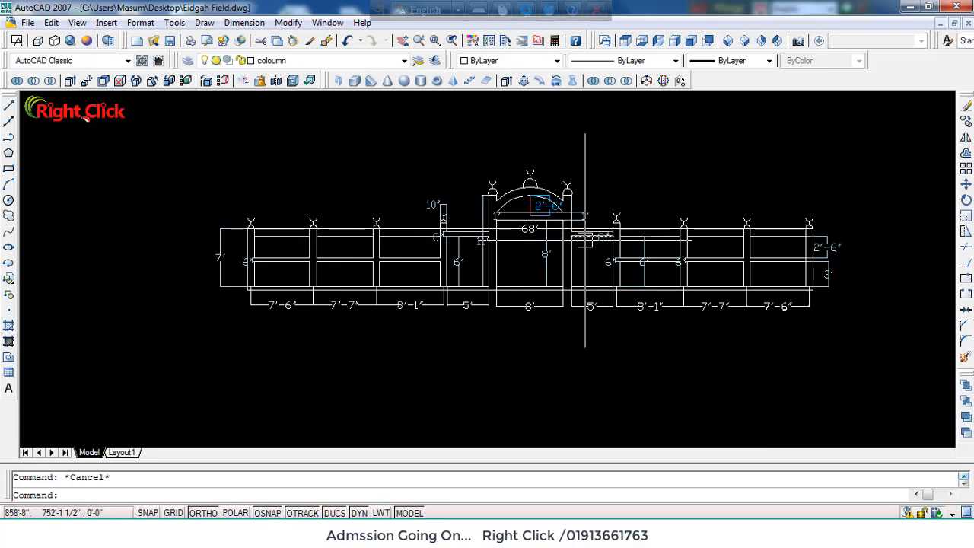
scroll(586, 238, "down", 3)
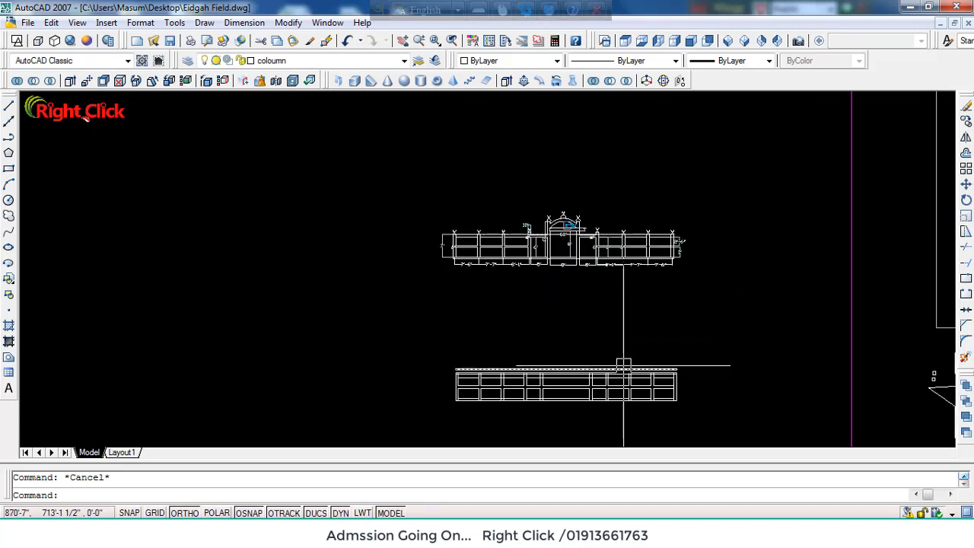
Step: Erase the partial wall elevation grid drawn below the separate dimensioned gate elevation
mouse_move(593, 350)
middle_mouse_down()
mouse_move(607, 310)
mouse_move(535, 231)
middle_mouse_up()
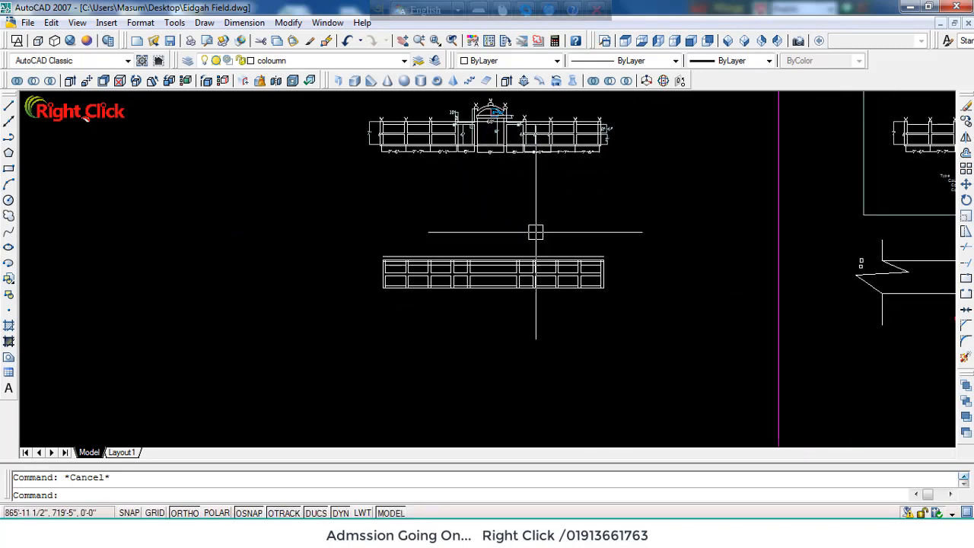
left_click(641, 207)
left_click(211, 396)
key("Delete")
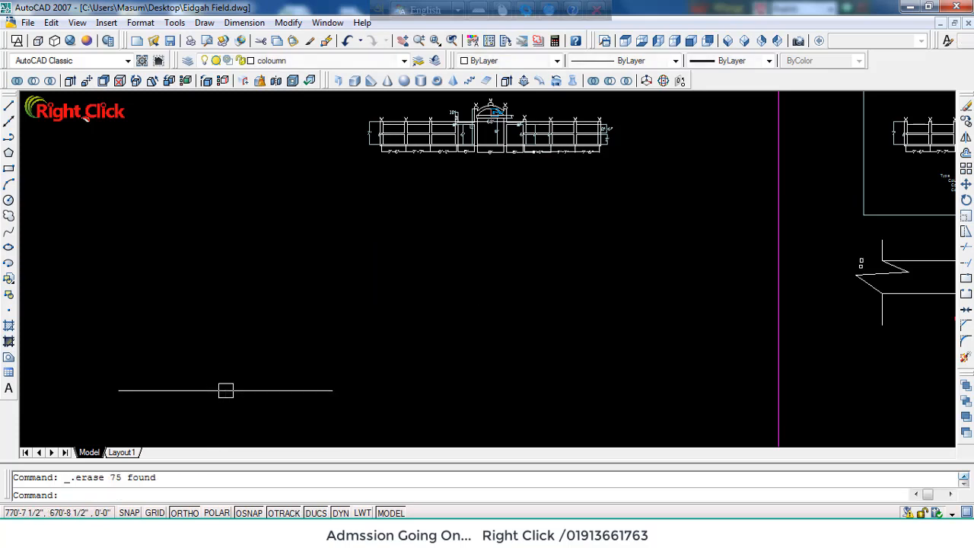
Step: Draw a 68' horizontal base line below the dimensioned elevation, starting under its outer wall end
type("l")
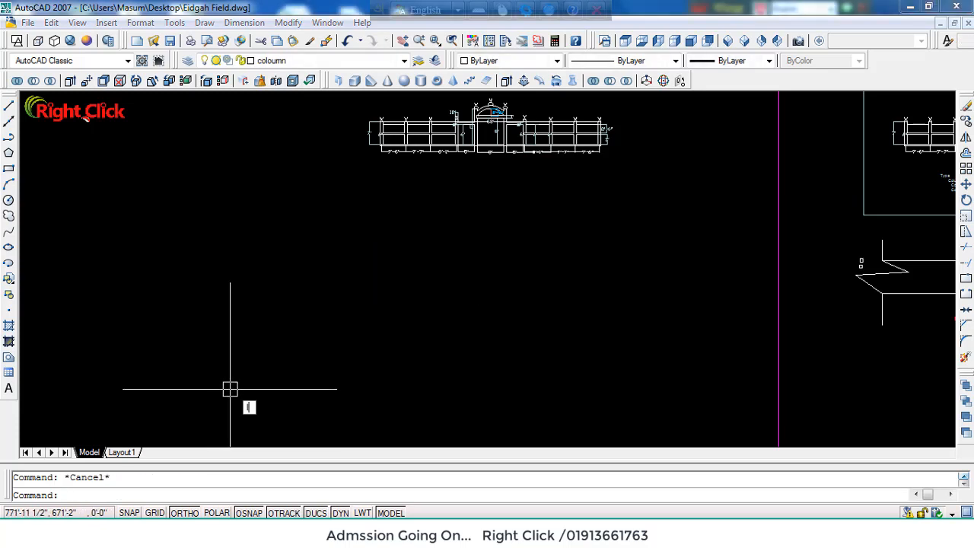
key("Return")
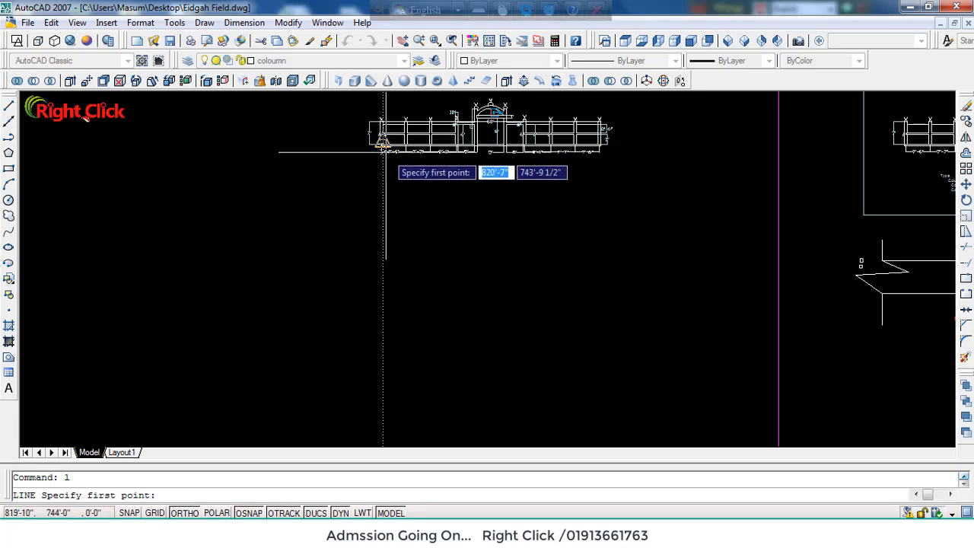
left_click(378, 254)
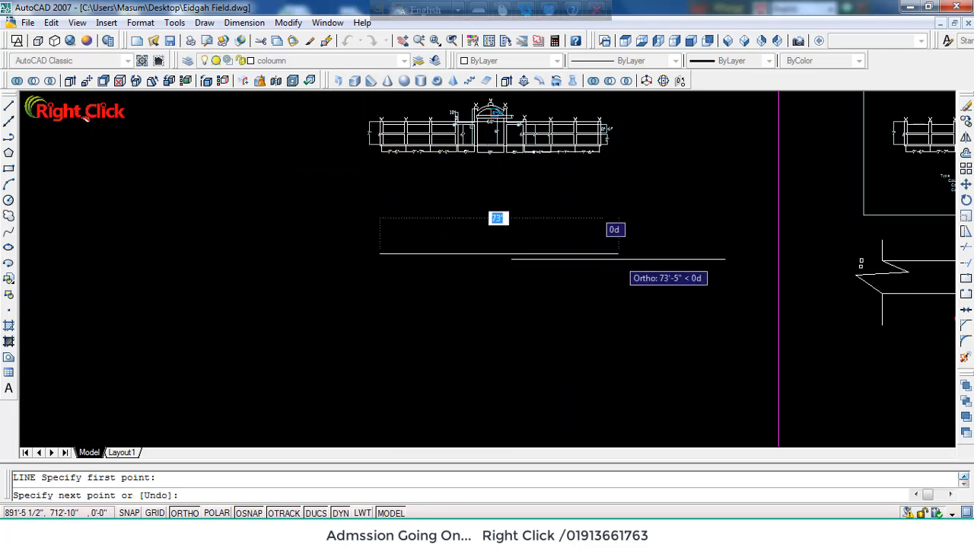
type("68")
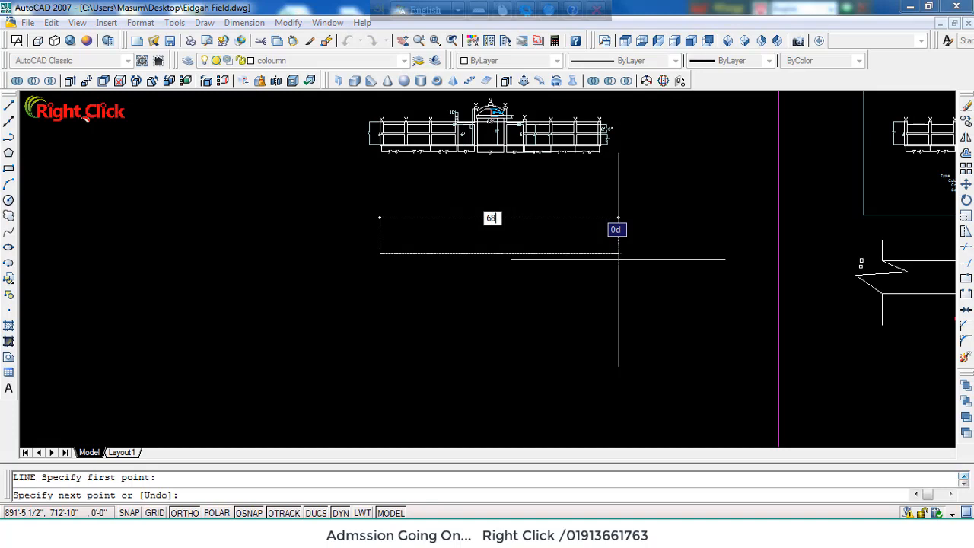
key("Return")
key("Escape")
Step: Examine the overall length and the wall panel heights dimensioned on the reference elevation
scroll(499, 128, "up", 6)
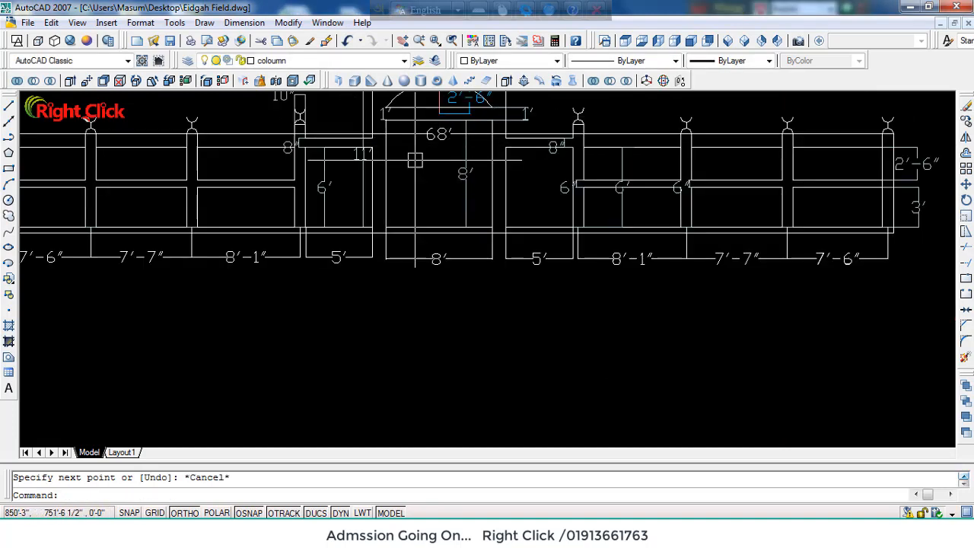
scroll(437, 160, "down", 5)
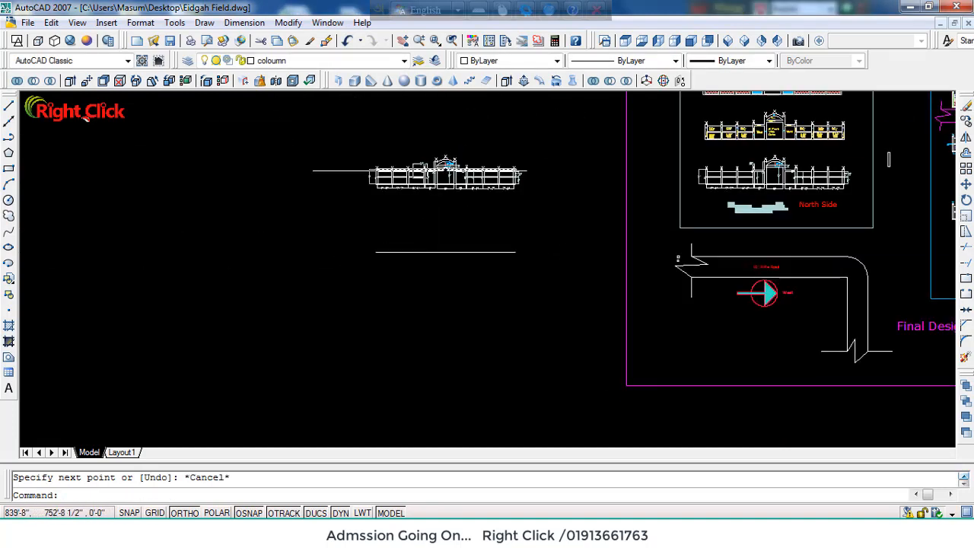
scroll(437, 164, "up", 4)
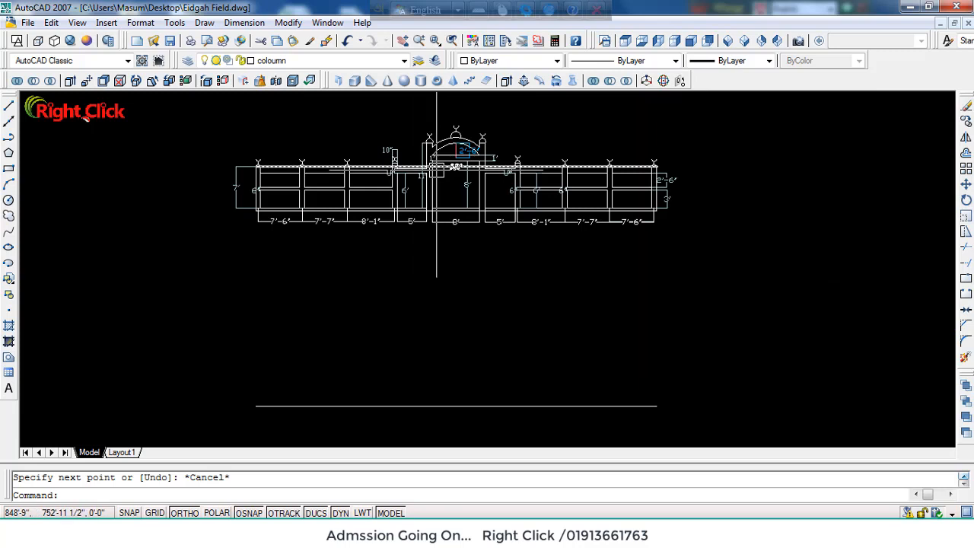
scroll(437, 166, "down", 2)
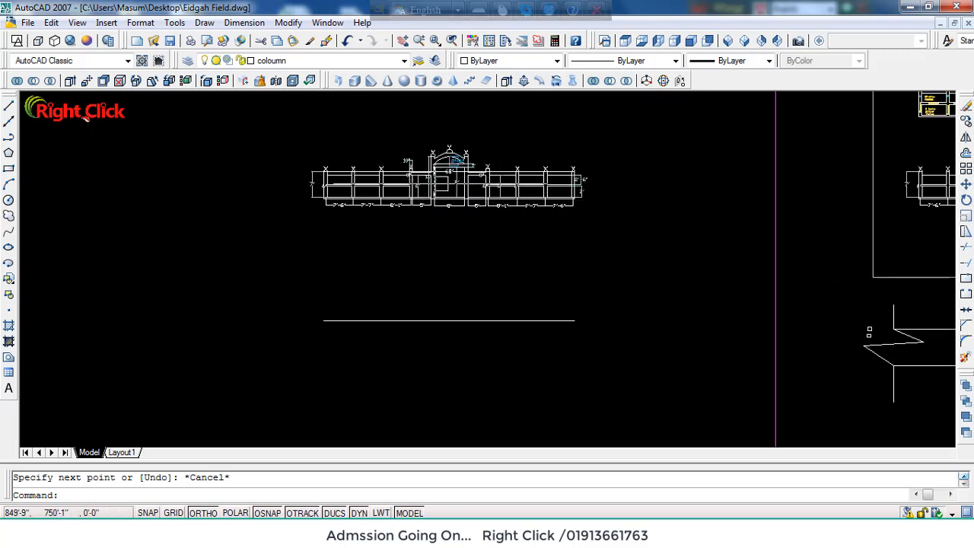
scroll(467, 336, "up", 2)
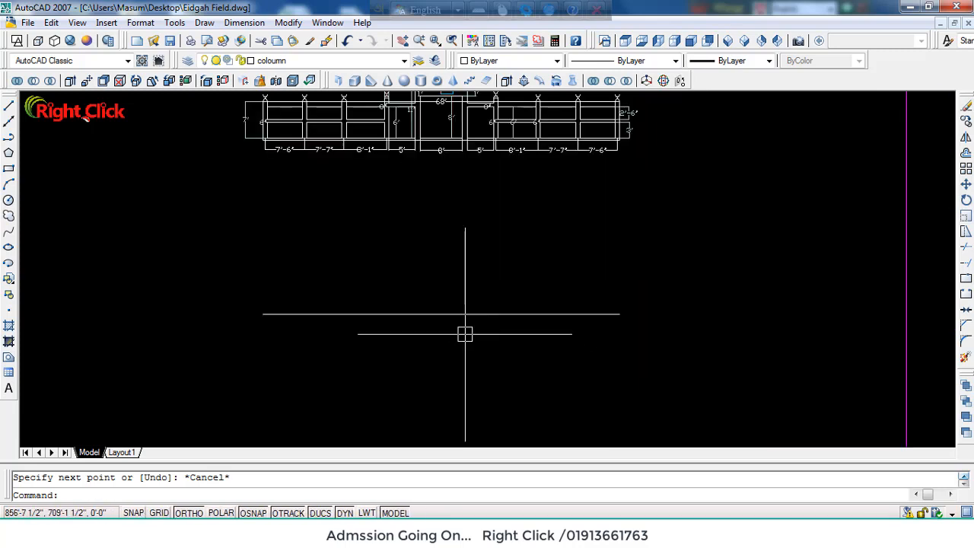
scroll(525, 274, "up", 6)
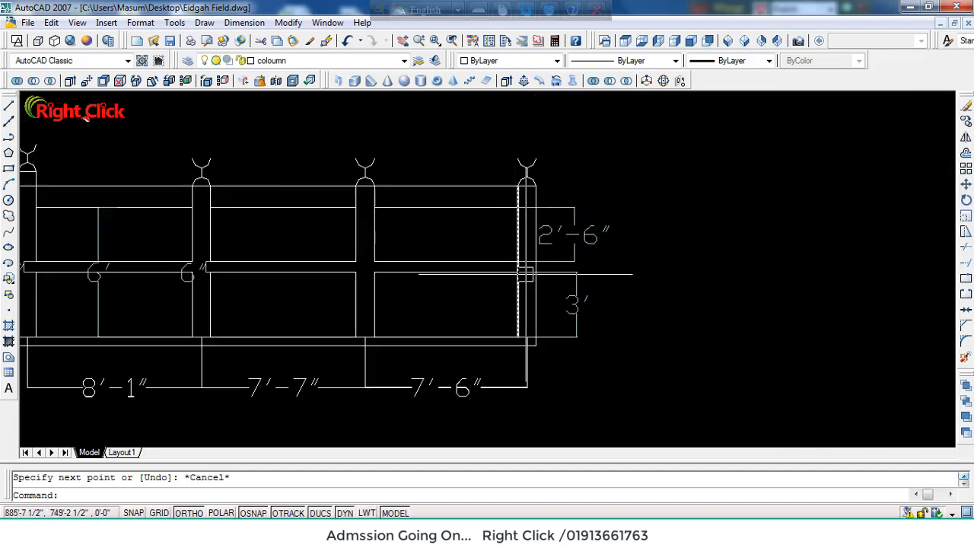
scroll(555, 261, "down", 2)
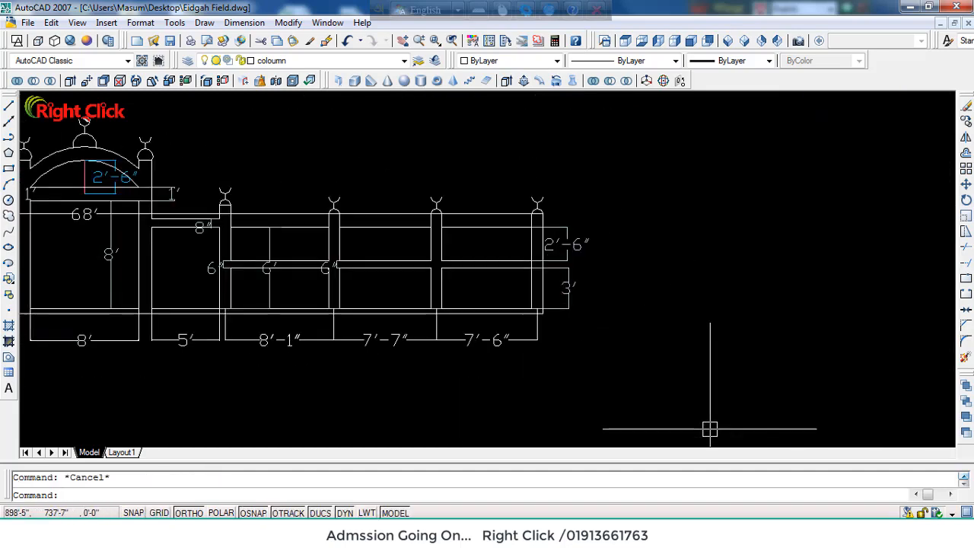
Step: Offset the 68' base line 6" downward to form the base strip of the wall
type("o")
key("Return")
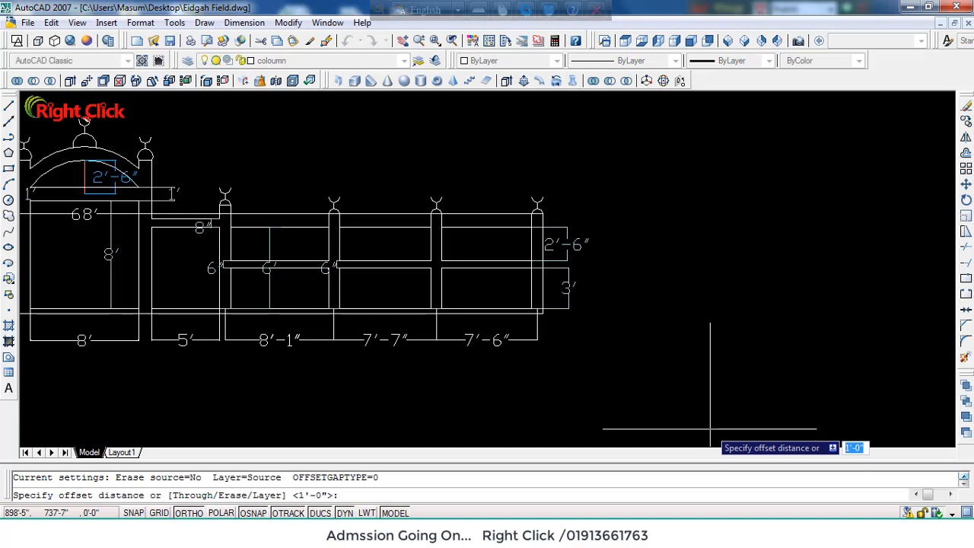
type("6")
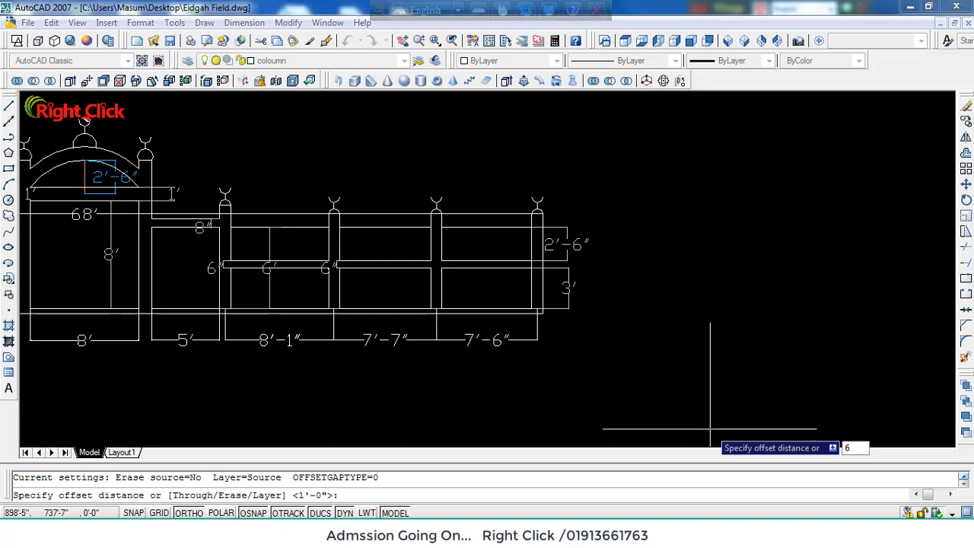
key("Return")
scroll(537, 348, "down", 3)
scroll(521, 384, "down", 2)
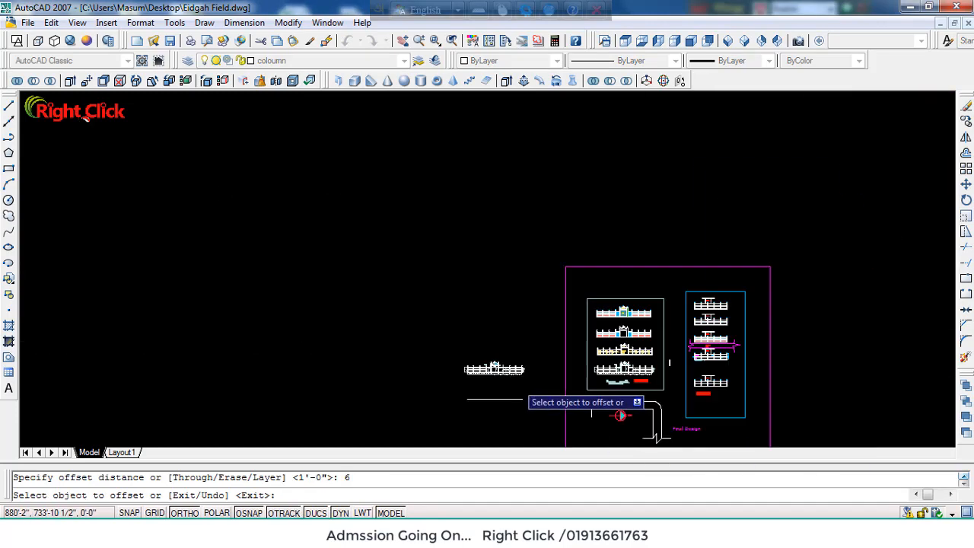
scroll(517, 394, "up", 5)
left_click(507, 402)
left_click(539, 439)
scroll(551, 376, "up", 3)
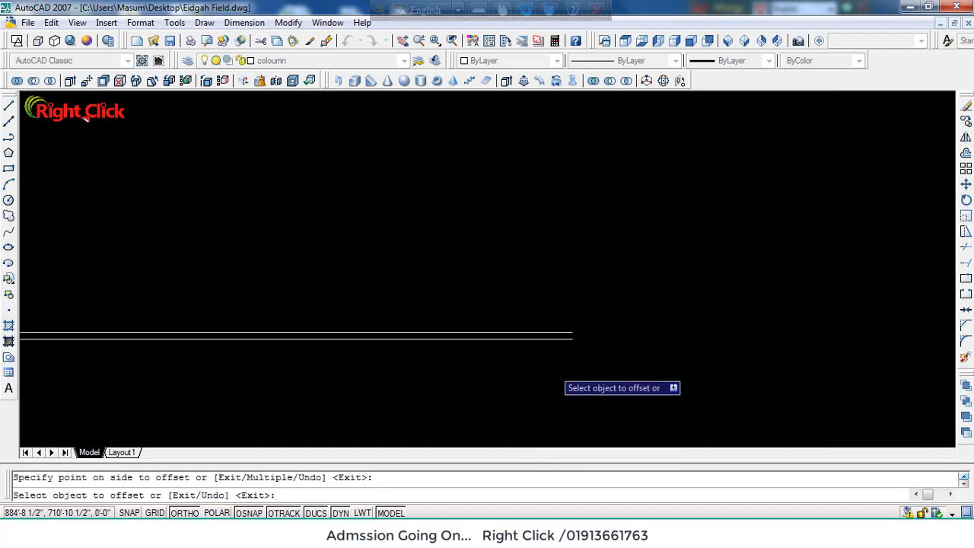
key("Return")
Step: Offset the base line 3' upward to mark the top of the lower wall panels
key("Return")
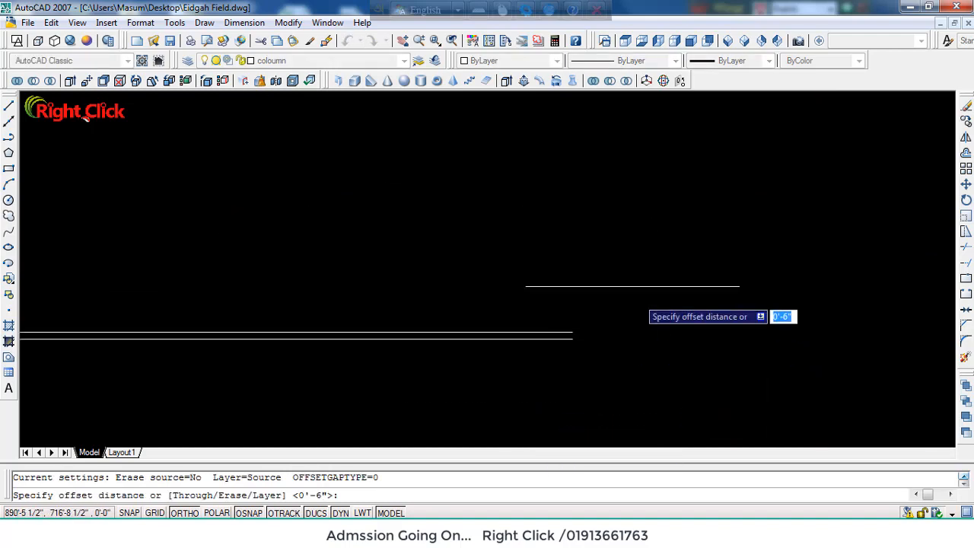
scroll(638, 247, "down", 3)
scroll(639, 259, "up", 4)
scroll(670, 328, "down", 3)
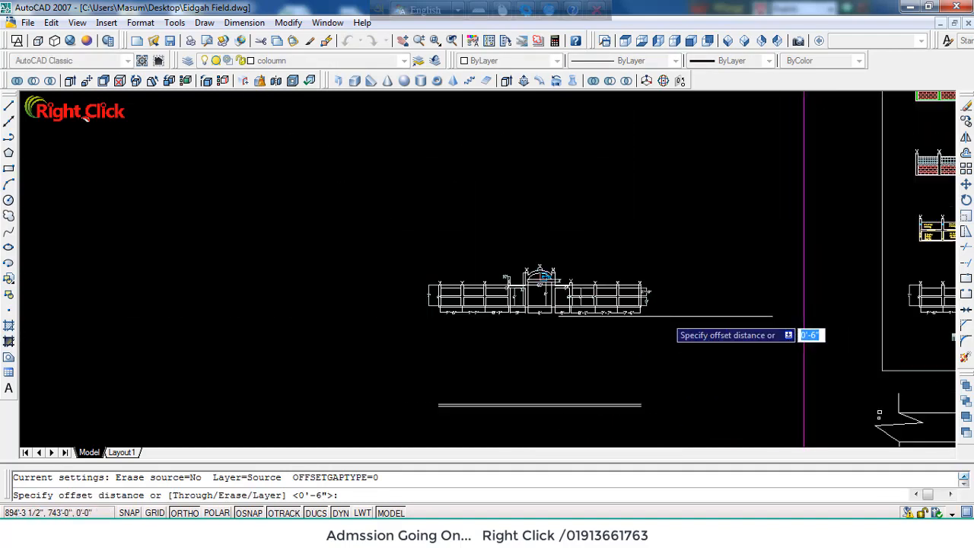
type("3")
key("Return")
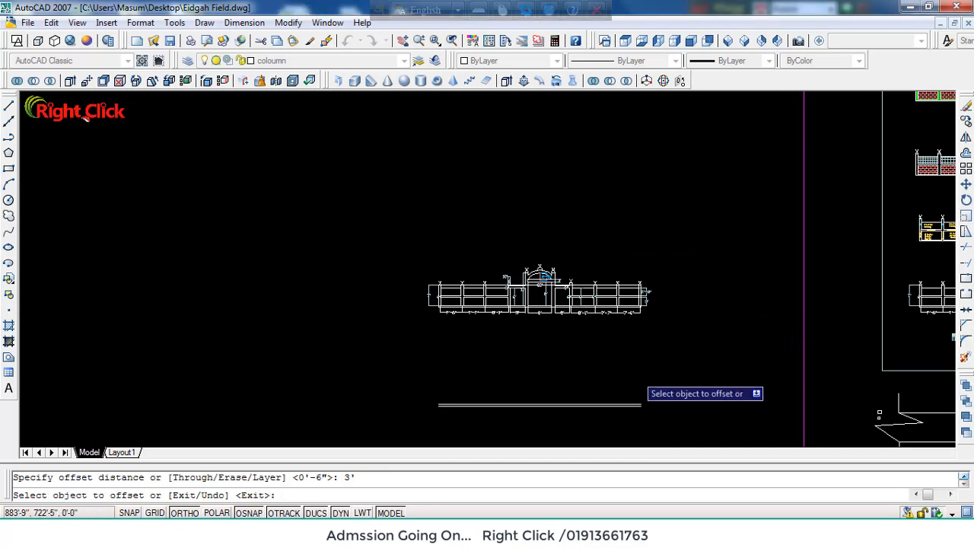
left_click(625, 405)
left_click(635, 325)
scroll(647, 317, "up", 5)
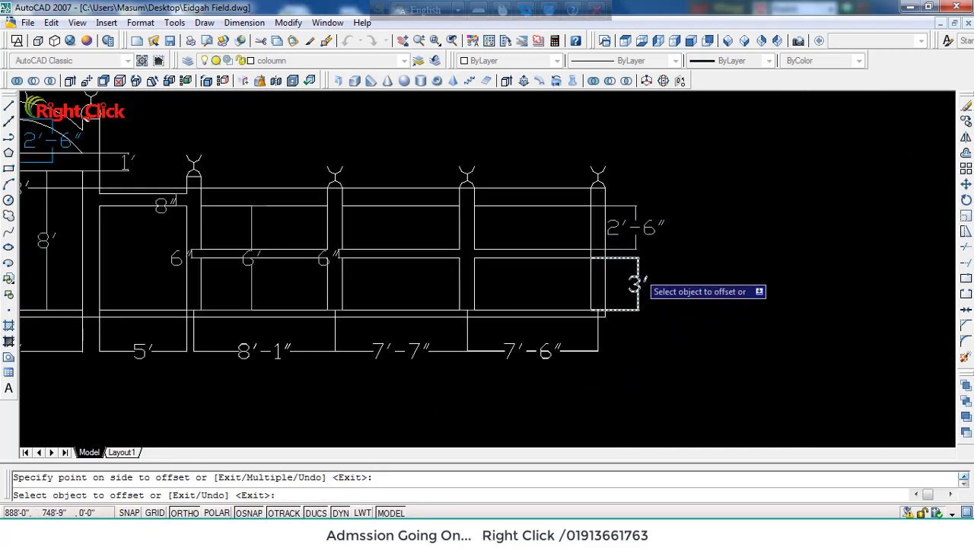
key("Return")
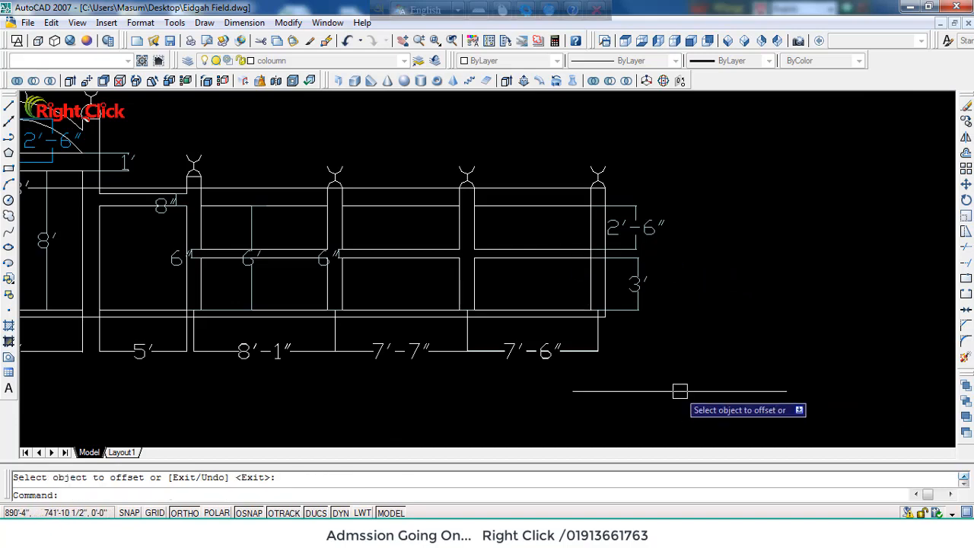
Step: Offset the line marking the top of the lower wall panels 10" upward
key("Return")
type("10")
key("Return")
scroll(643, 365, "down", 6)
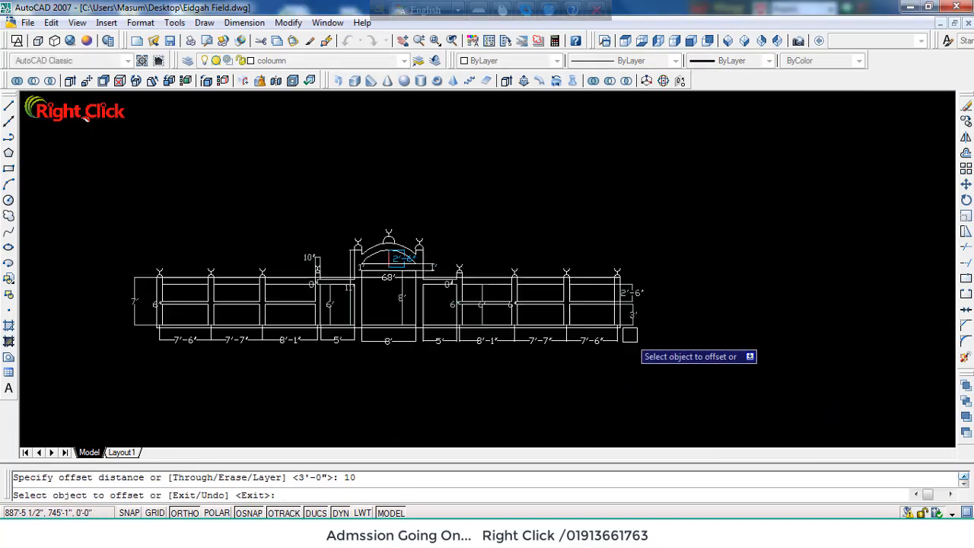
left_click(601, 416)
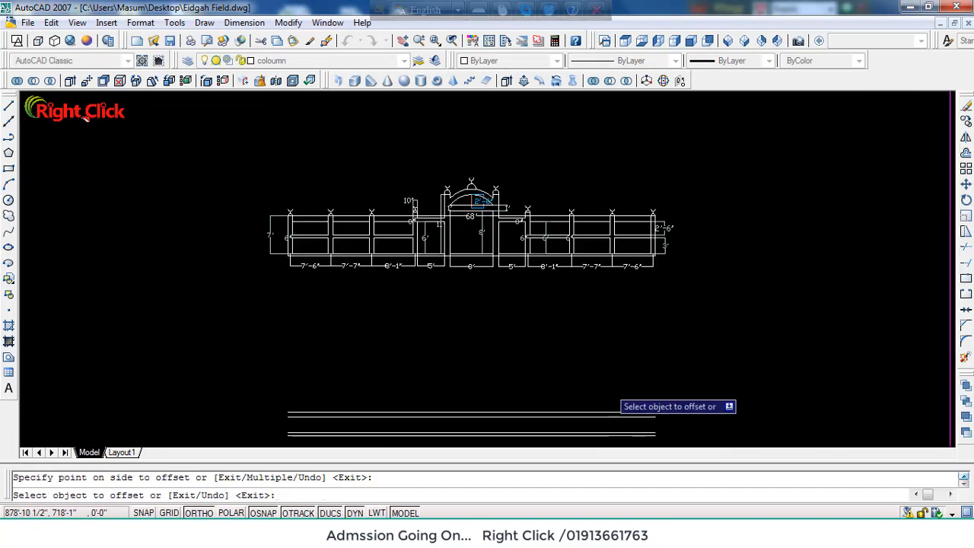
scroll(617, 388, "down", 4)
scroll(578, 331, "up", 5)
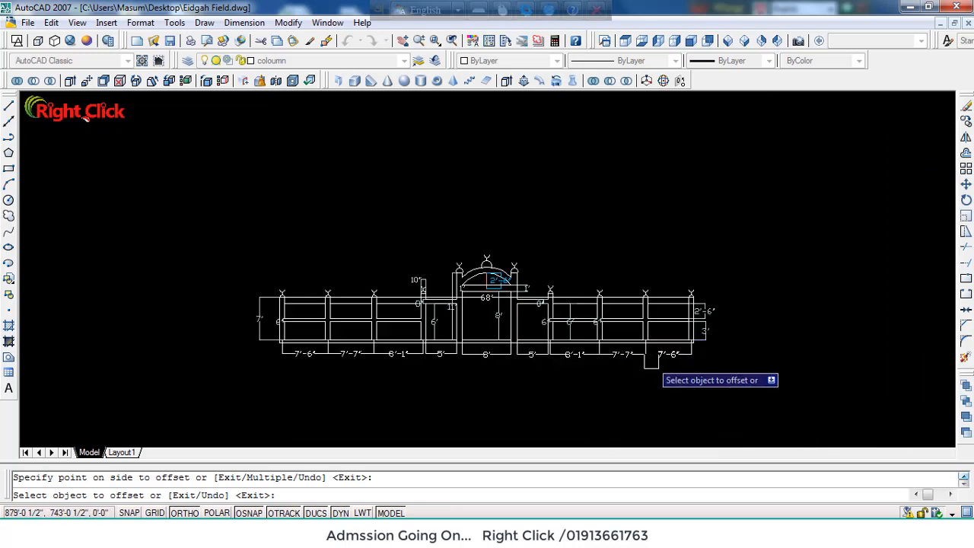
scroll(655, 361, "down", 4)
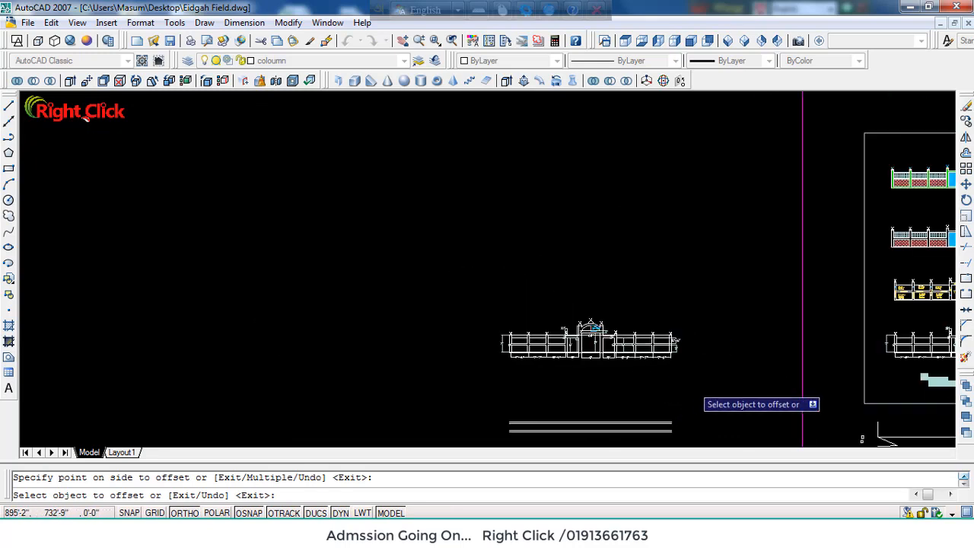
key("Return")
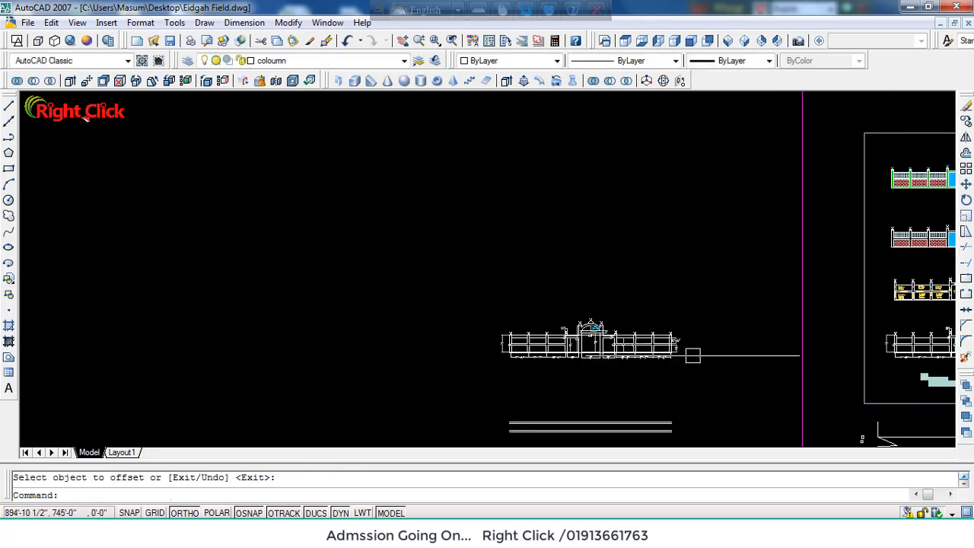
Step: Offset the topmost wall line 2'6" upward to mark the top of the upper wall panels
scroll(693, 355, "up", 5)
key("Return")
type("2")
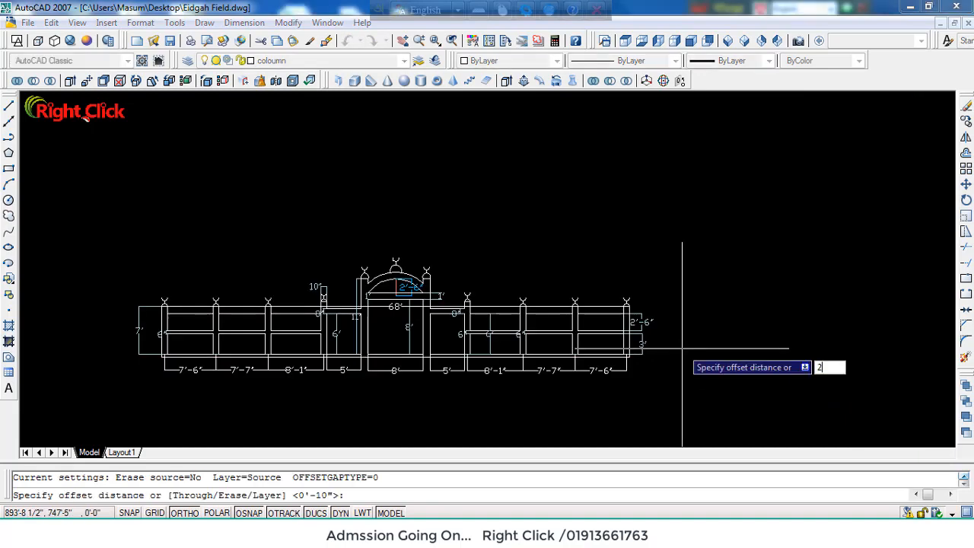
type("'6")
key("Return")
scroll(680, 347, "down", 6)
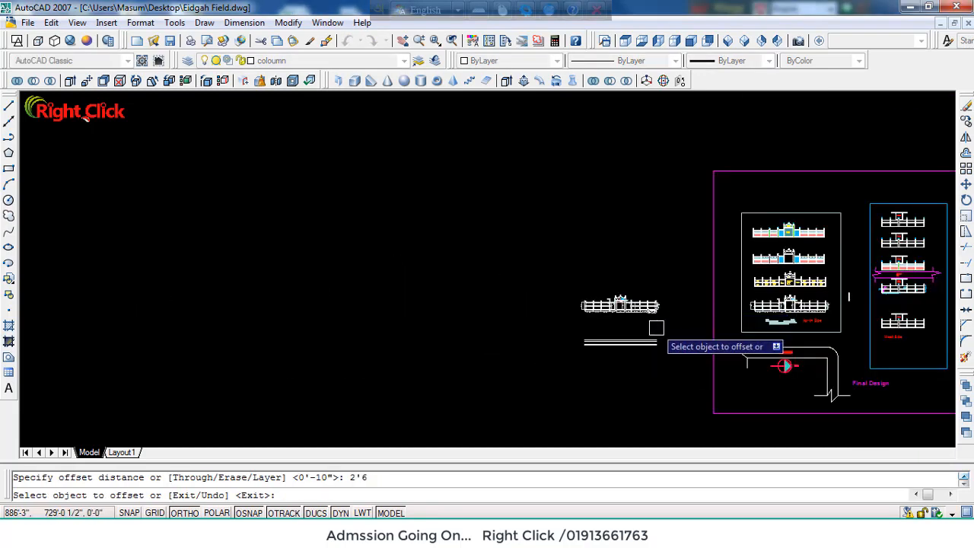
scroll(650, 327, "up", 6)
left_click(641, 308)
left_click(646, 271)
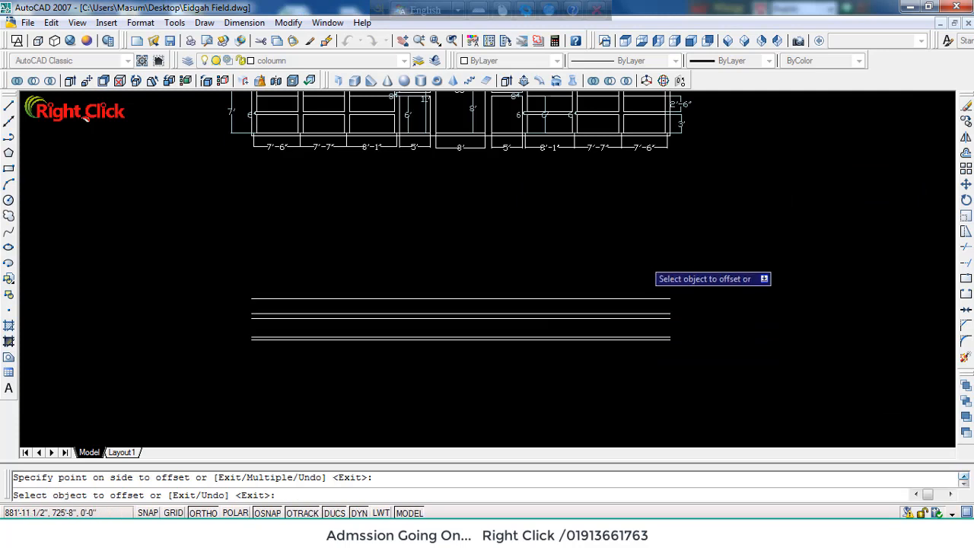
scroll(647, 261, "down", 4)
scroll(662, 217, "up", 8)
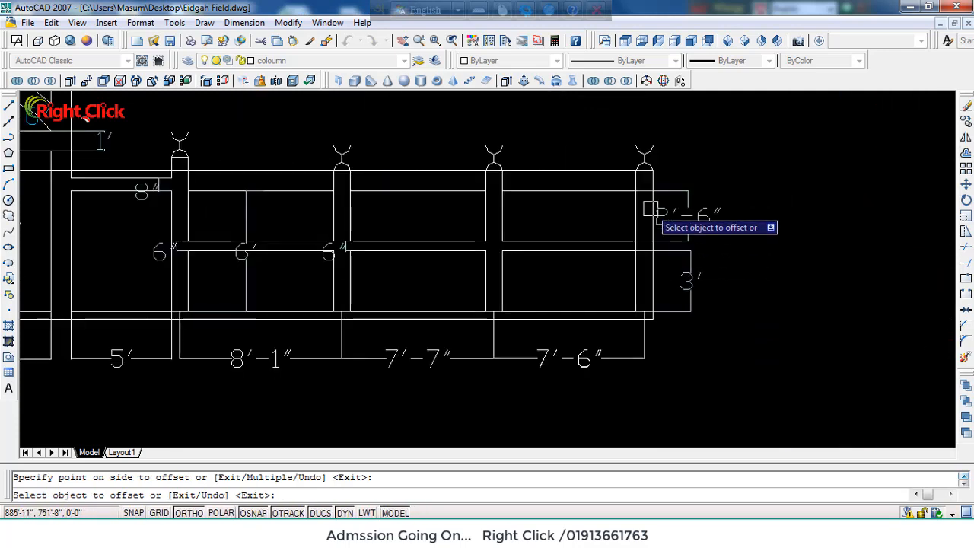
key("Return")
Step: Offset the top line of the upper wall panels 1' upward to form the band above them
key("Return")
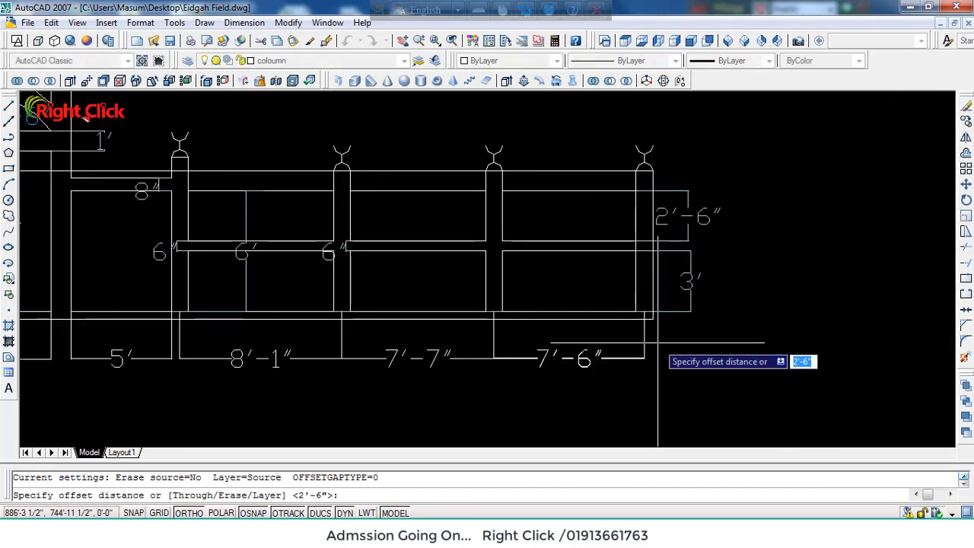
type("1'")
scroll(643, 305, "down", 6)
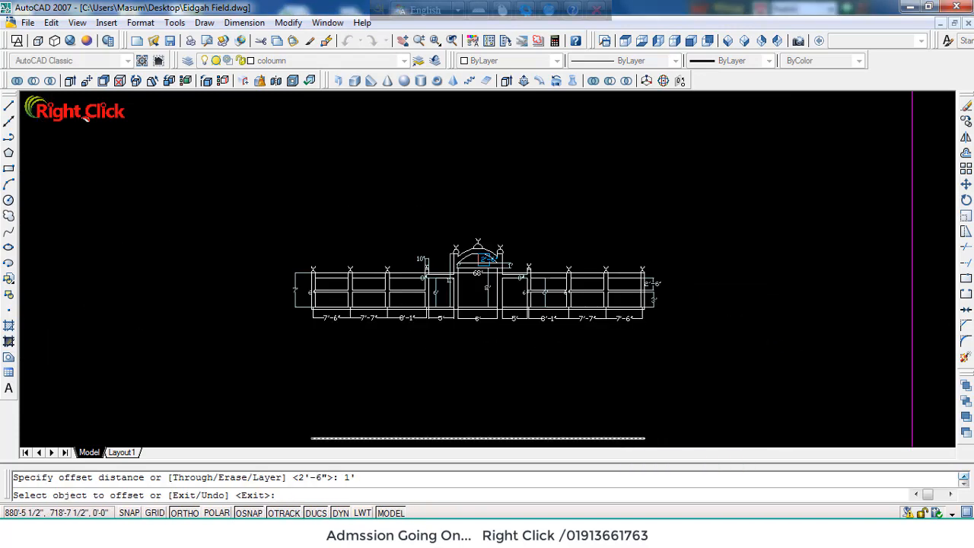
left_click(618, 436)
left_click(620, 446)
key("Return")
Step: Offset the topmost line of the redrawn wall 6" upward to mark the column cap height
key("Return")
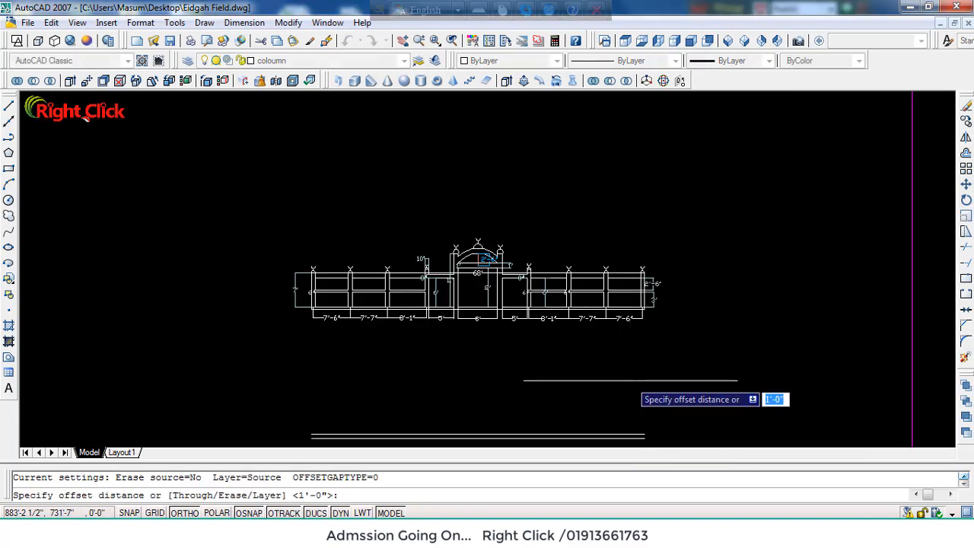
type("6")
key("Return")
scroll(629, 373, "down", 5)
scroll(629, 373, "up", 7)
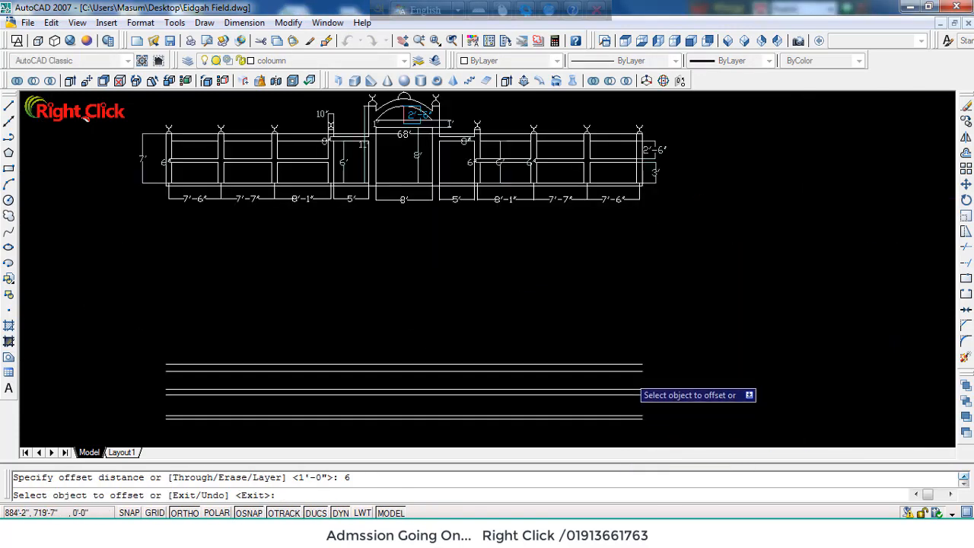
left_click(628, 362)
left_click(639, 267)
scroll(644, 122, "up", 5)
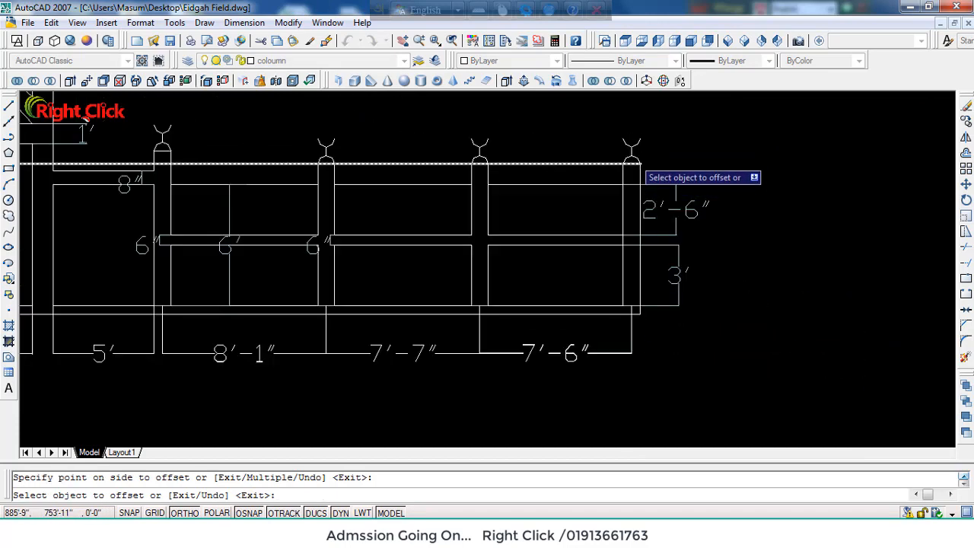
scroll(666, 204, "down", 4)
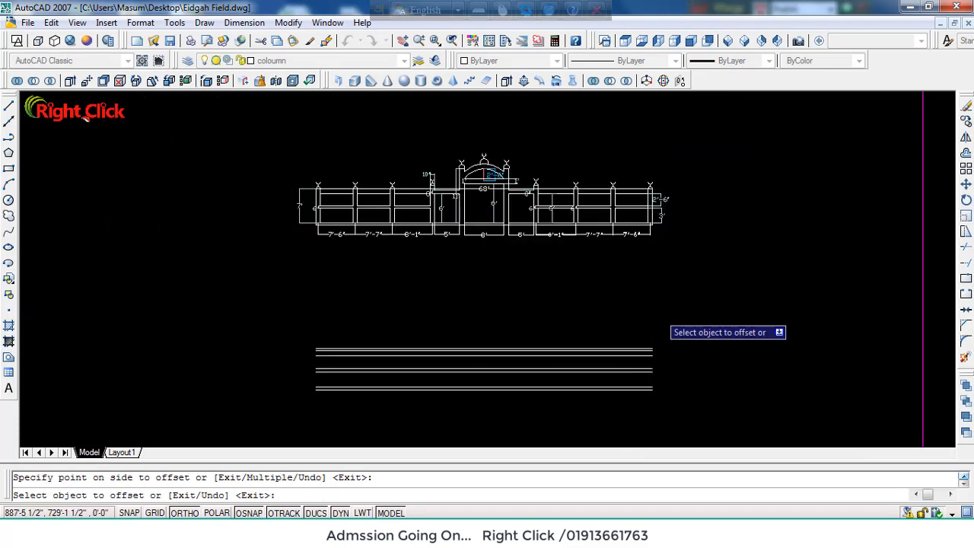
scroll(664, 299, "up", 2)
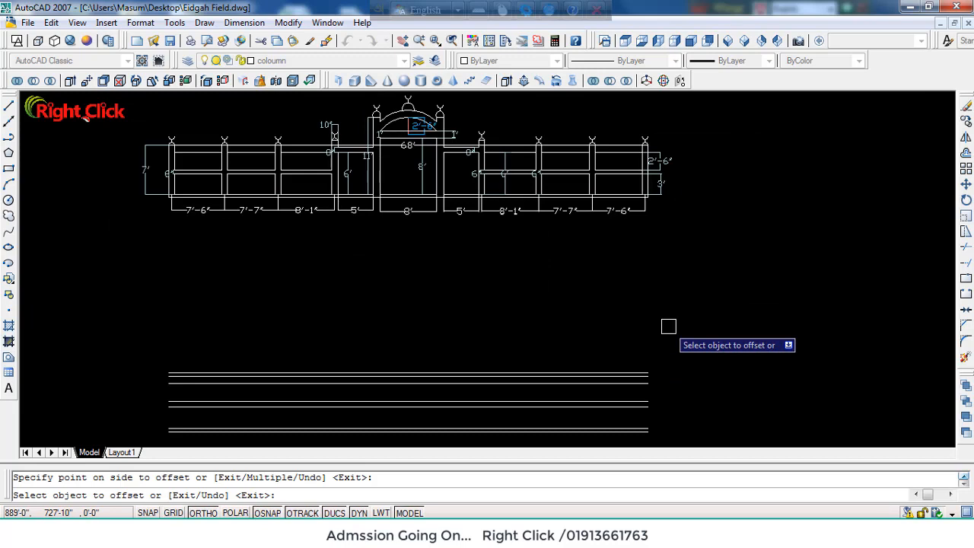
key("Escape")
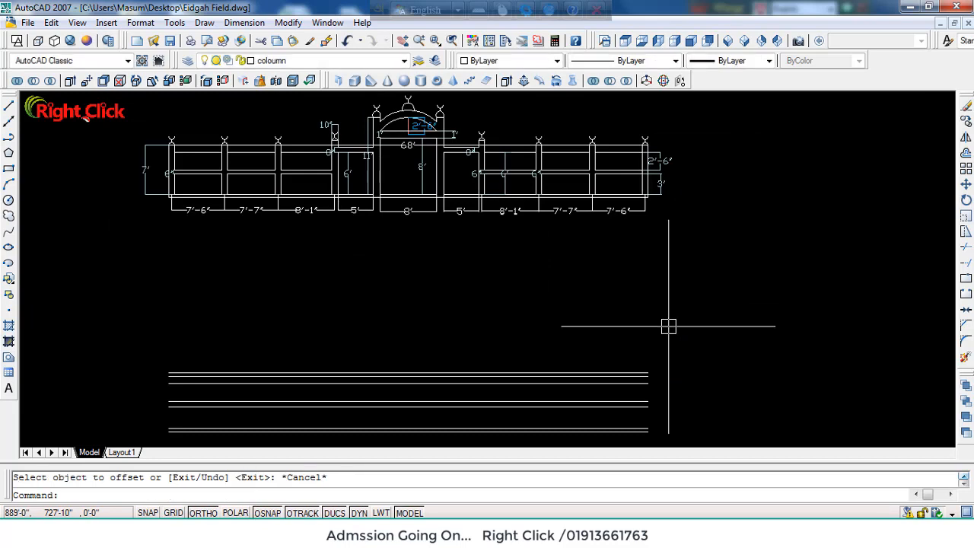
Step: Draw a vertical line closing the right end of the wall lines, from the lowest line to the topmost
type("l")
key("Return")
scroll(662, 329, "down", 2)
scroll(652, 407, "up", 5)
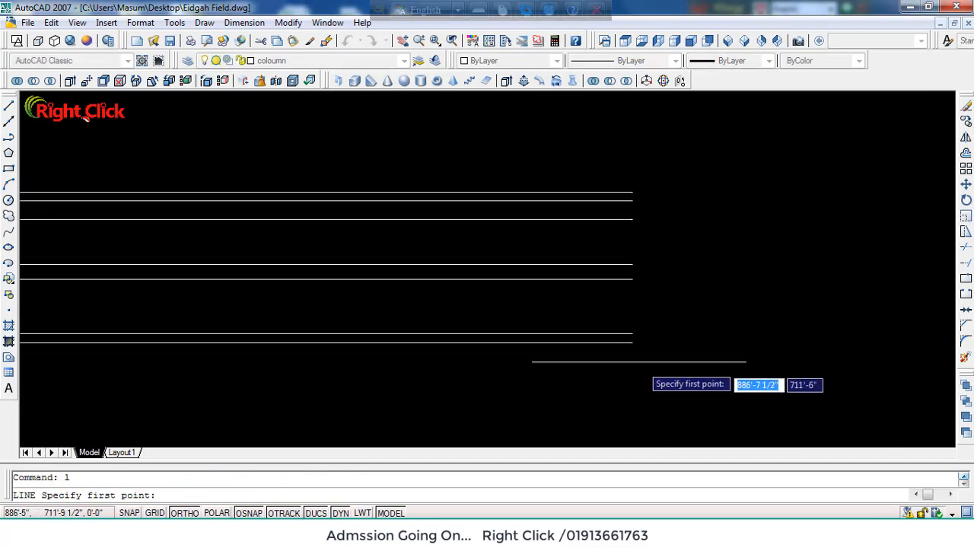
left_click(632, 343)
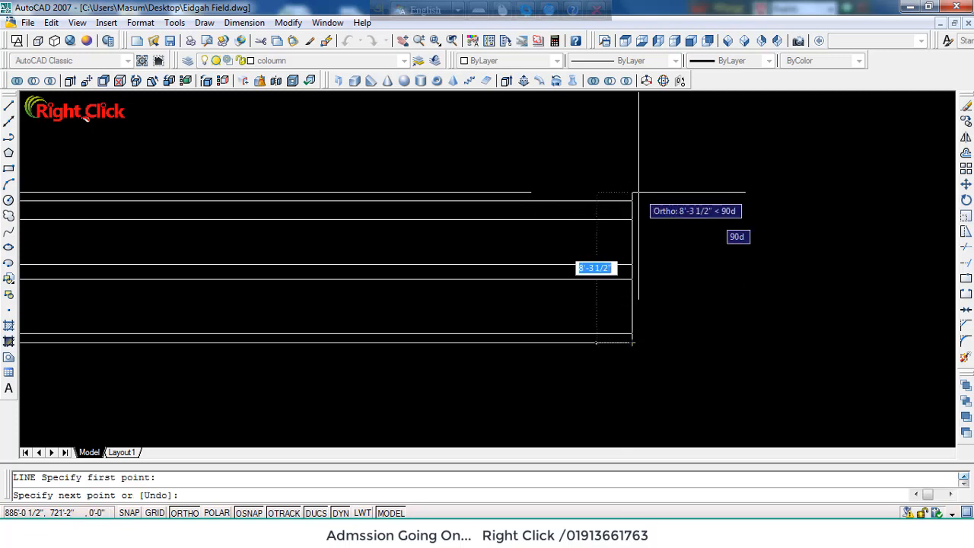
left_click(632, 191)
key("Return")
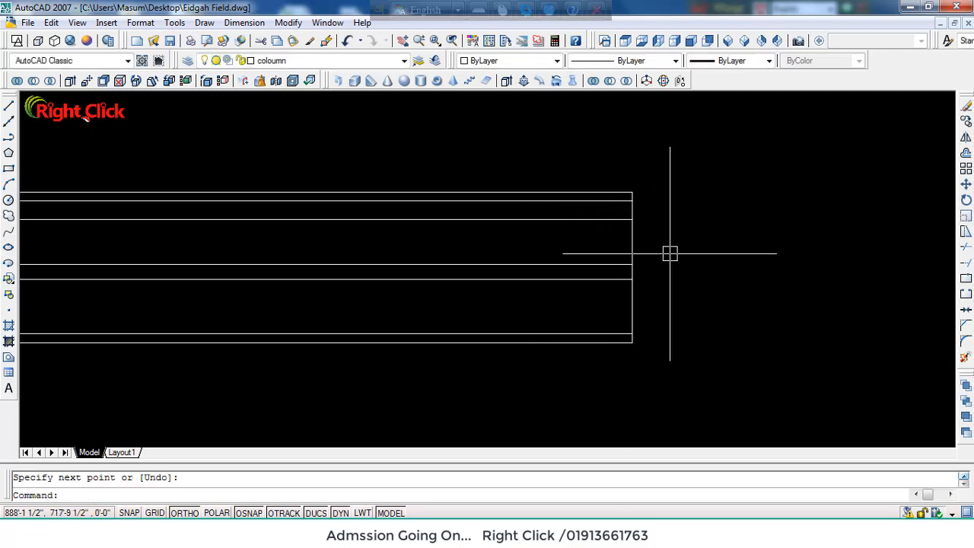
Step: Offset the vertical end line 10" inward to form the end column
scroll(632, 267, "up", 2)
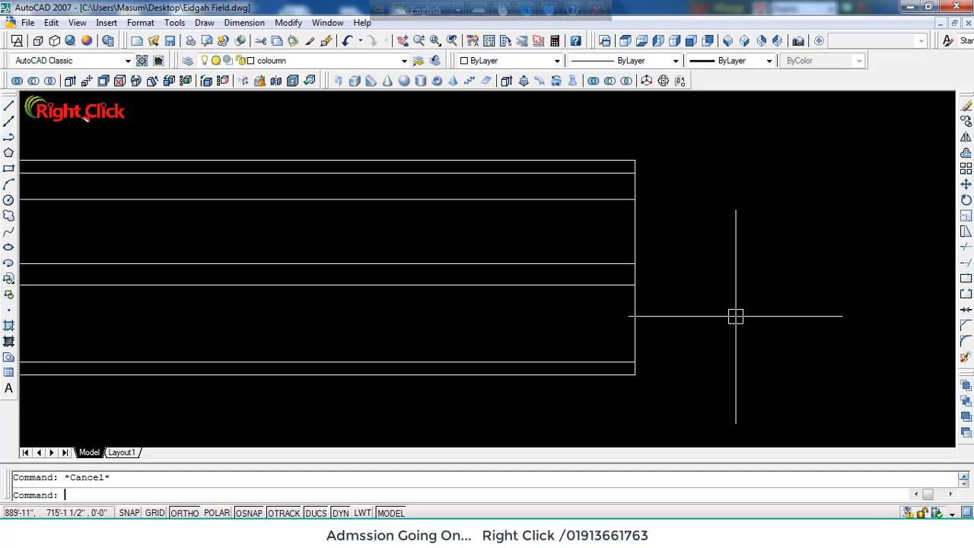
type("o")
key("Return")
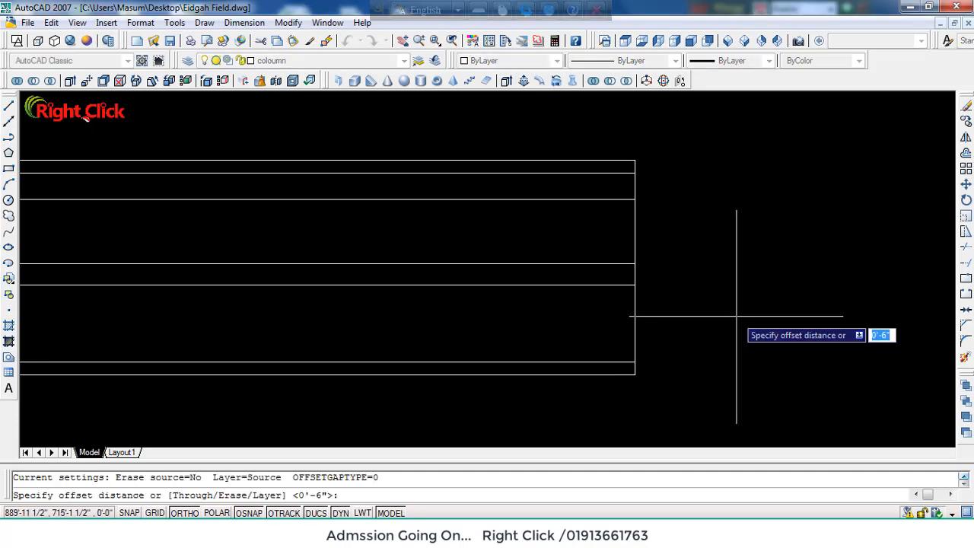
type("10")
key("Return")
left_click(635, 242)
left_click(533, 243)
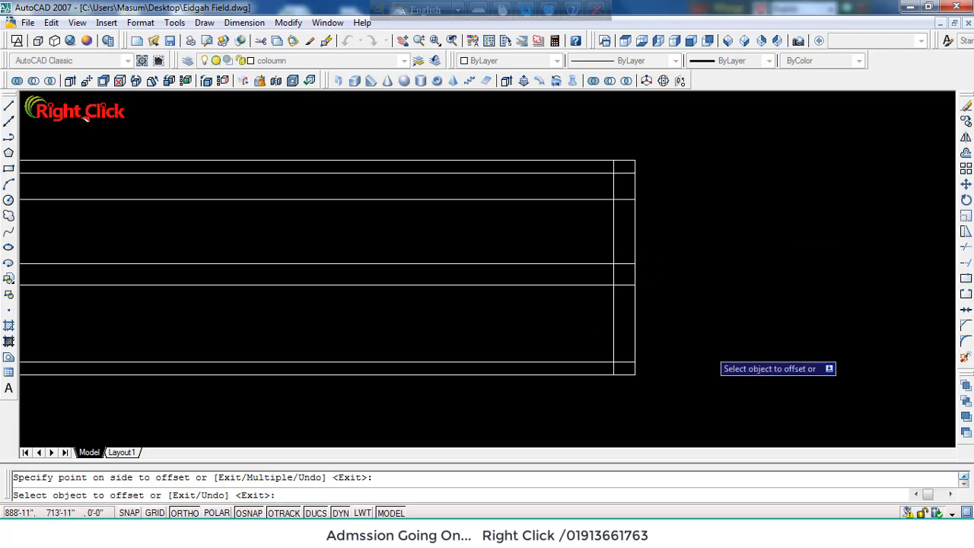
key("Escape")
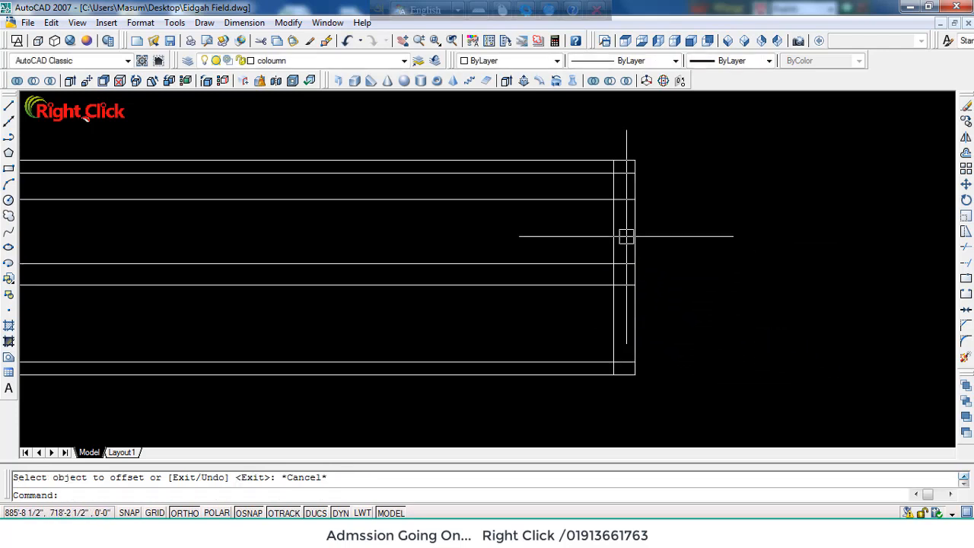
Step: Trim away the five horizontal lines above the base strip beyond the end column's inner edge
type("tr")
key("Return")
key("Return")
left_click(591, 125)
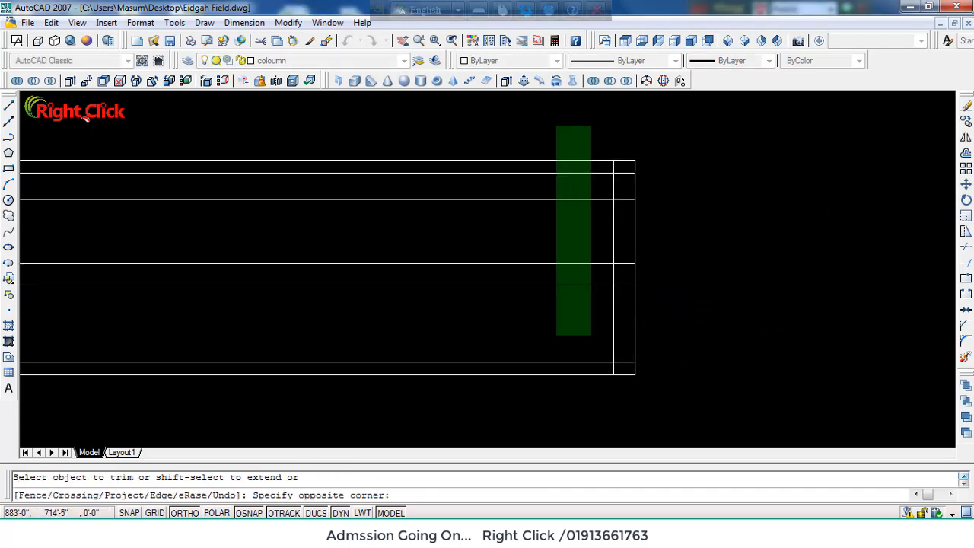
left_click(557, 335)
scroll(628, 266, "up", 2)
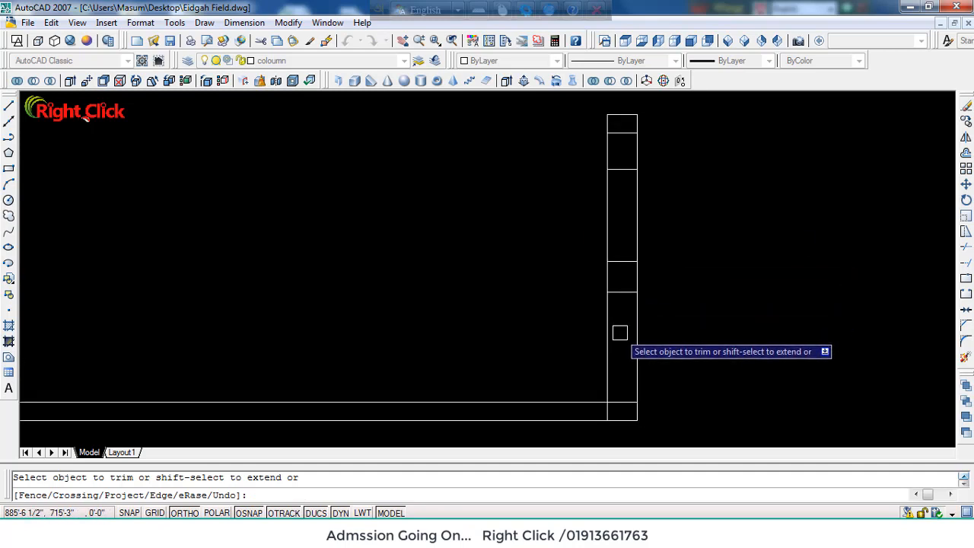
key("Escape")
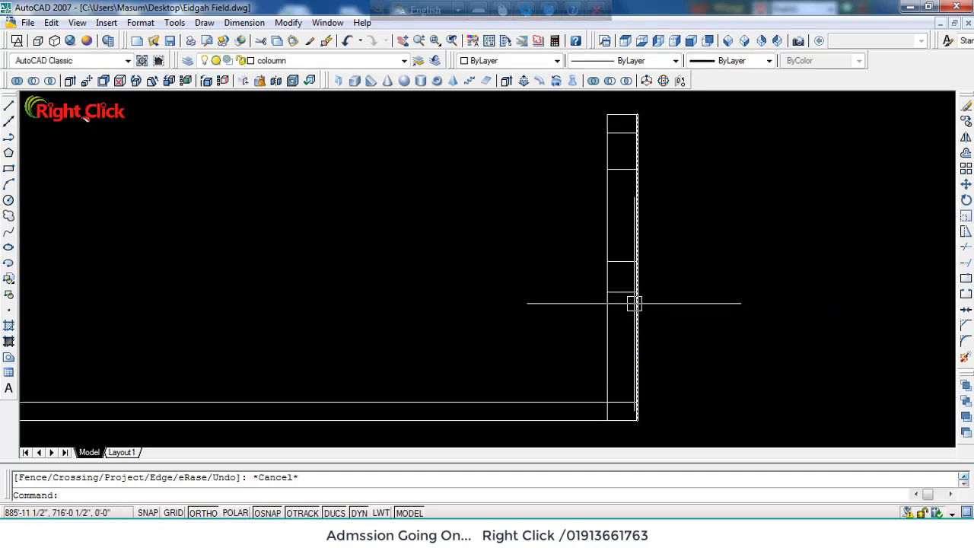
Step: Draw a three-point arc cap across the end column's top section, peaking at the midpoint of its top edge
scroll(625, 283, "up", 1)
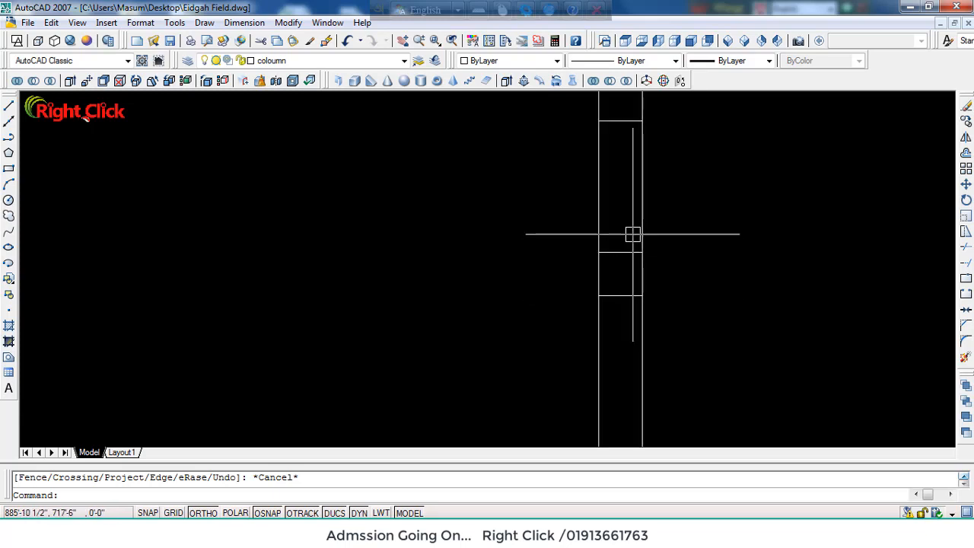
scroll(632, 235, "down", 3)
scroll(633, 227, "down", 5)
scroll(633, 213, "up", 12)
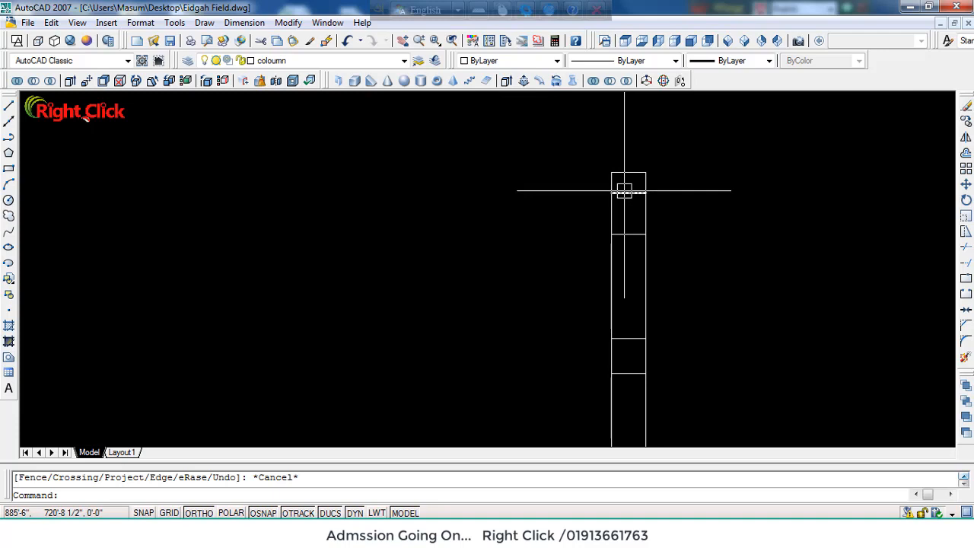
scroll(625, 190, "up", 2)
key("Escape")
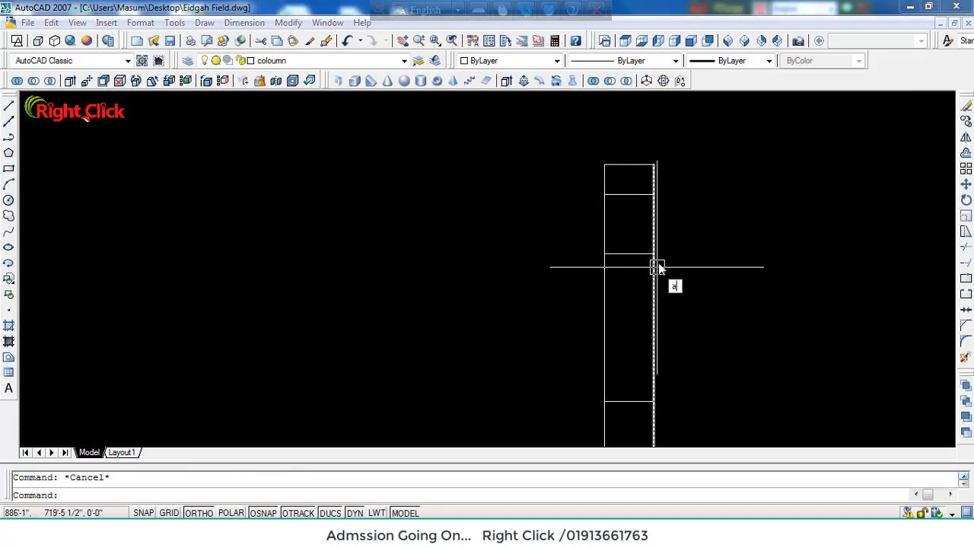
key("Return")
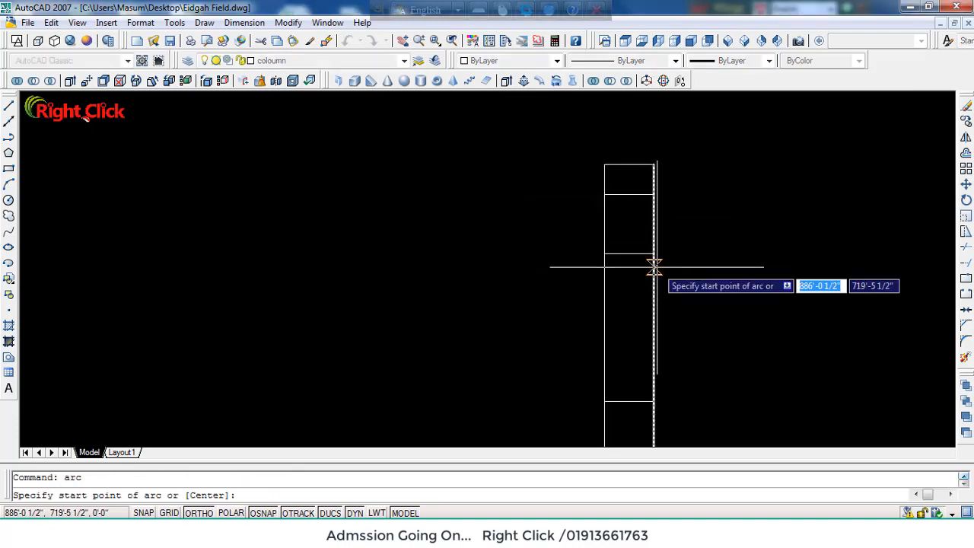
left_click(605, 194)
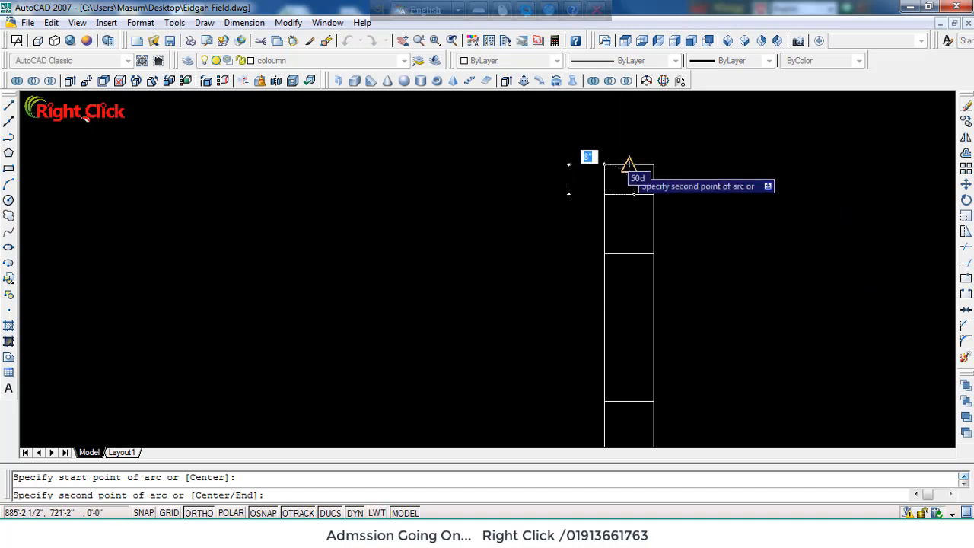
left_click(628, 164)
left_click(653, 193)
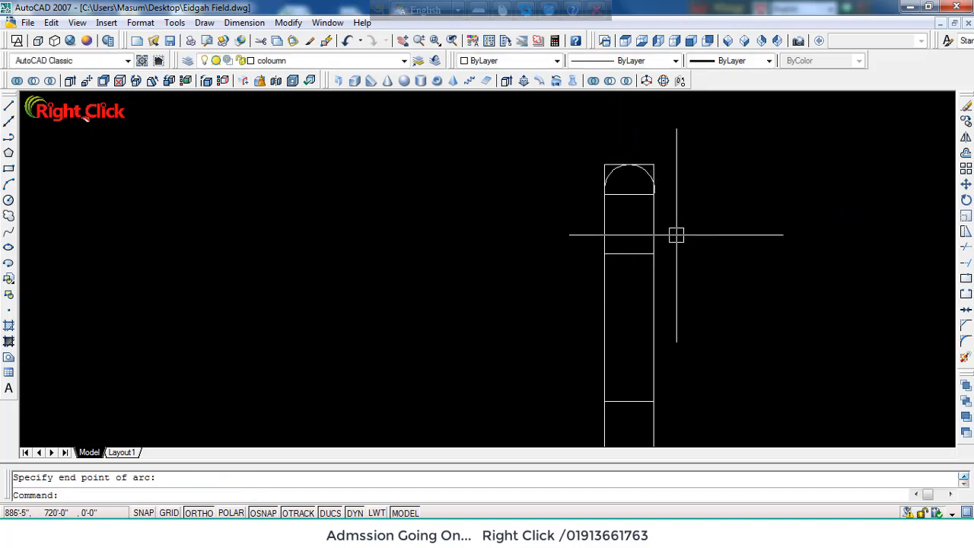
Step: Trim away the upper ends of the end column's two side edges outside the arc cap
scroll(649, 179, "up", 5)
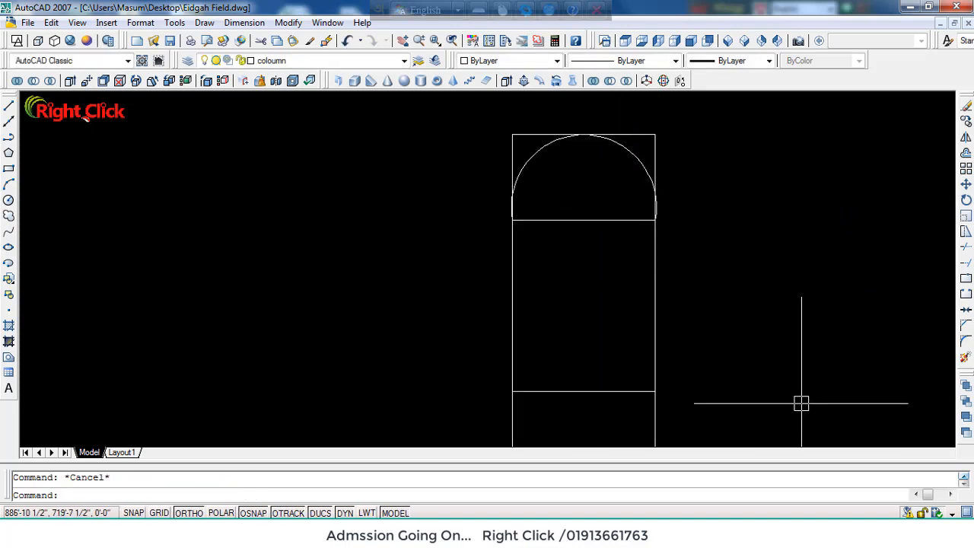
key("Return")
key("Return")
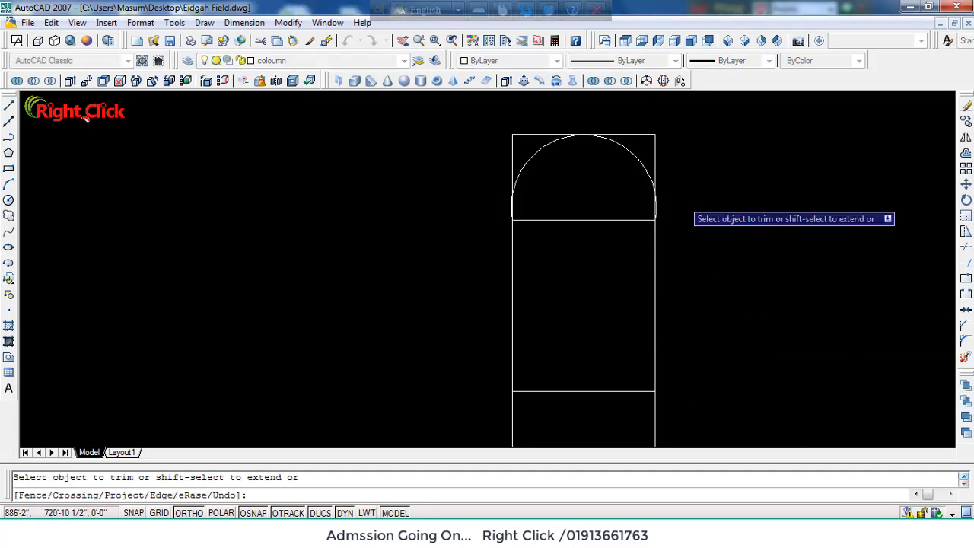
left_click(656, 163)
left_click(505, 161)
left_click(515, 155)
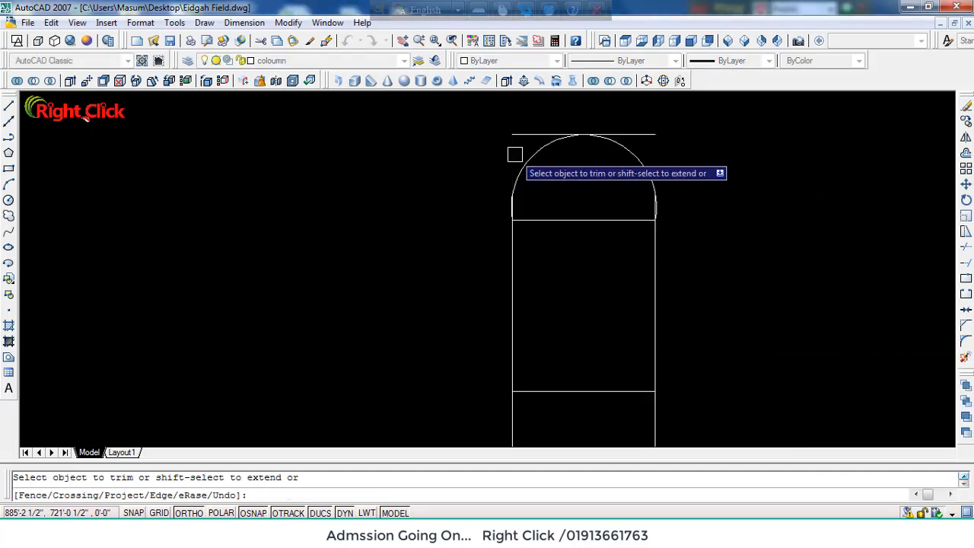
key("Escape")
Step: Mirror the arc cap upward about a horizontal line through its peak, keeping the original arc
left_click(527, 156)
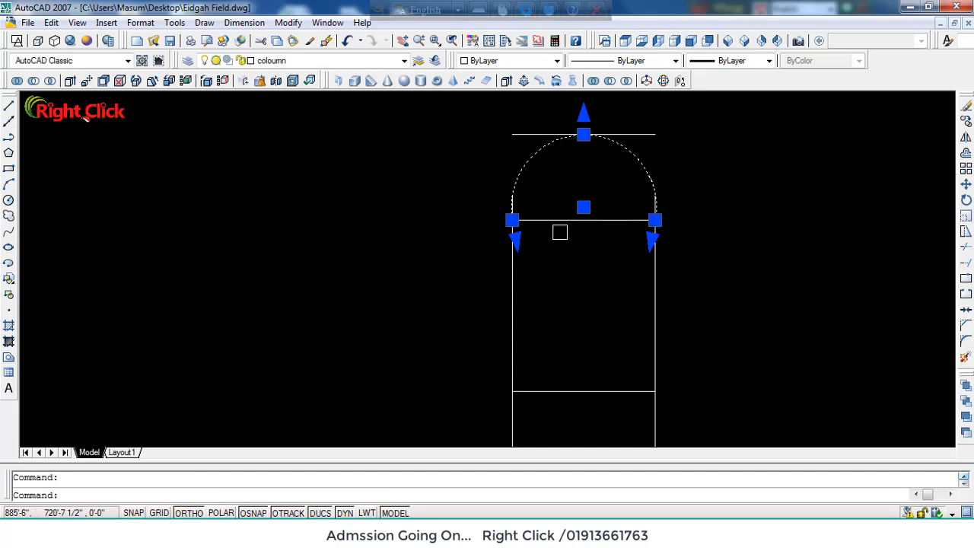
type("mi")
key("Return")
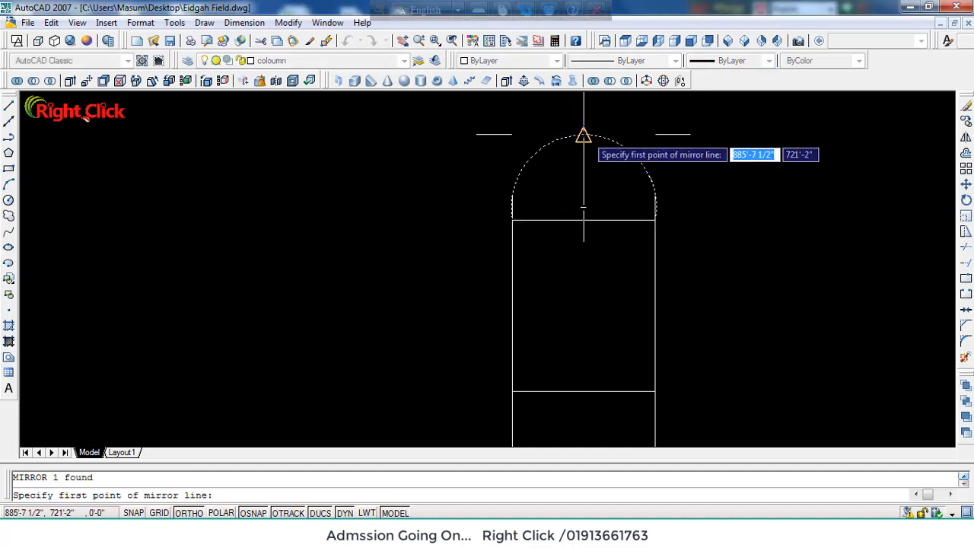
left_click(583, 135)
left_click(778, 153)
key("Return")
scroll(704, 200, "down", 2)
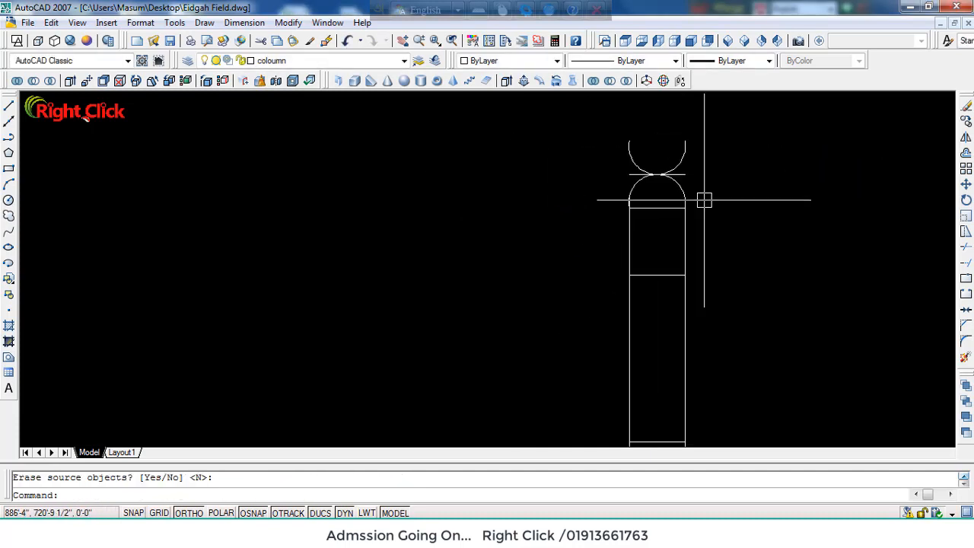
Step: Draw a vertical line 1' long upward from the peak of the arc cap
scroll(608, 162, "up", 3)
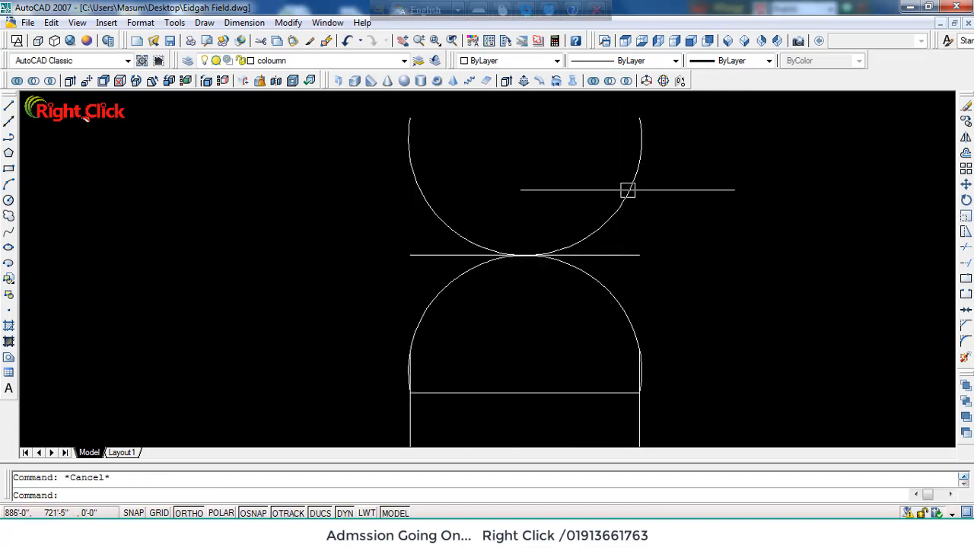
left_click(628, 194)
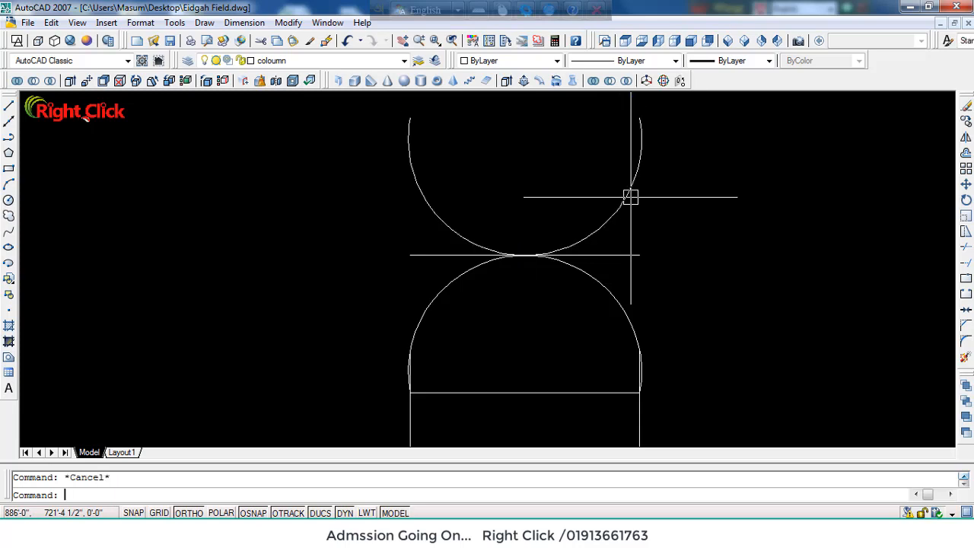
type("l")
key("Return")
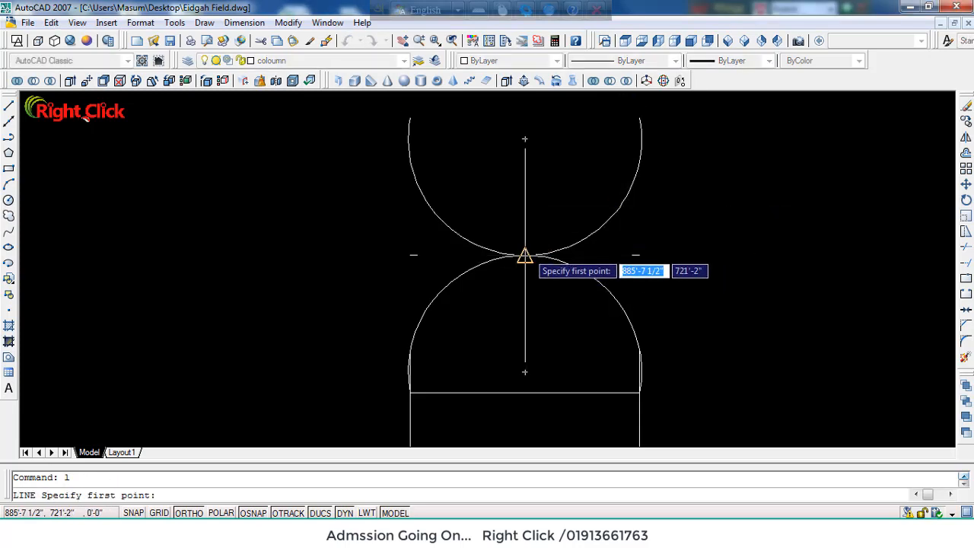
left_click(525, 255)
scroll(525, 255, "down", 1)
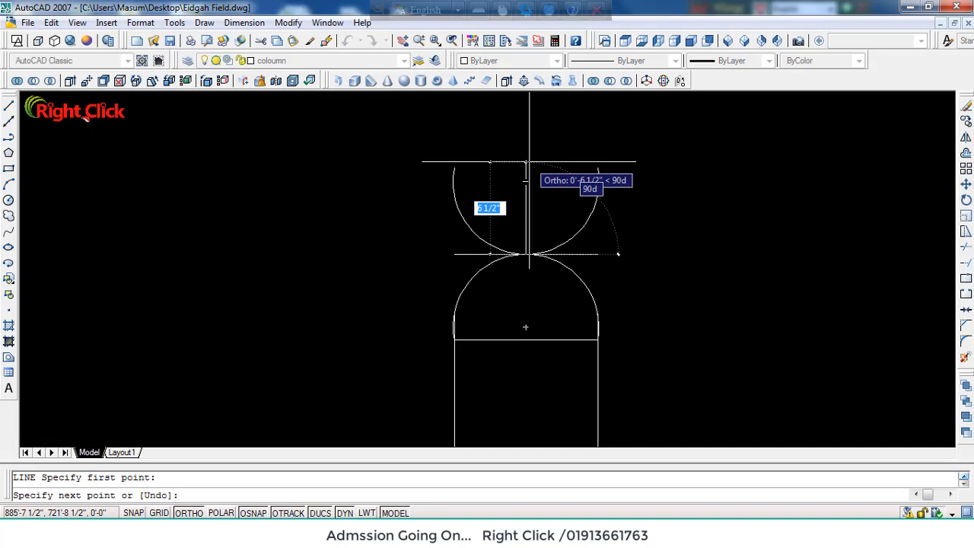
type("1'")
key("Return")
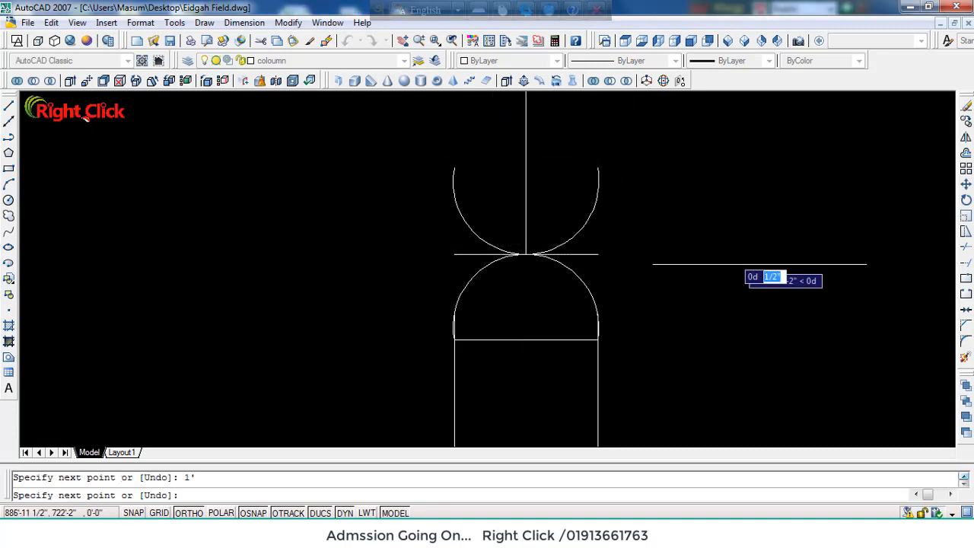
key("Escape")
Step: Move the mirrored arc from the cap's peak to the top of the vertical line, and erase the horizontal line at the peak
scroll(661, 225, "down", 5)
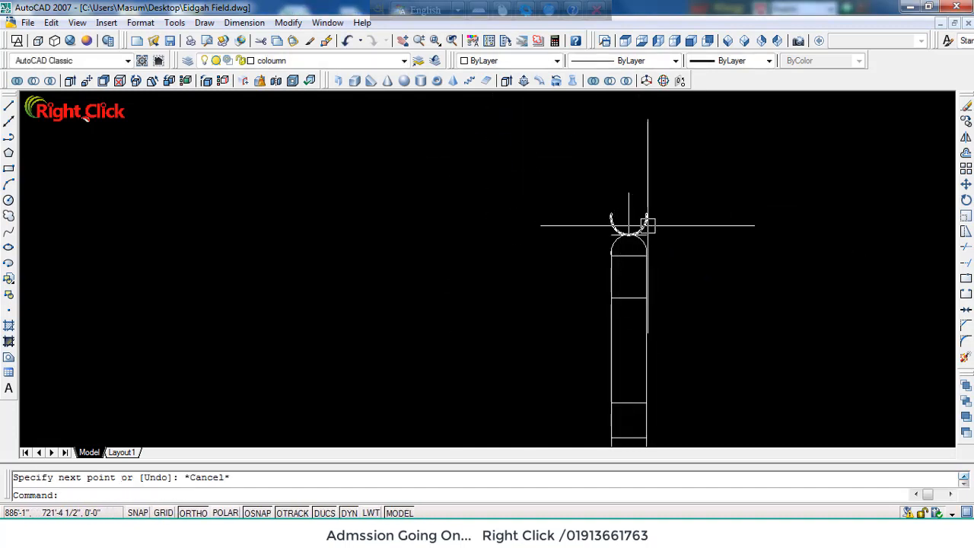
left_click(648, 223)
type("m")
key("Return")
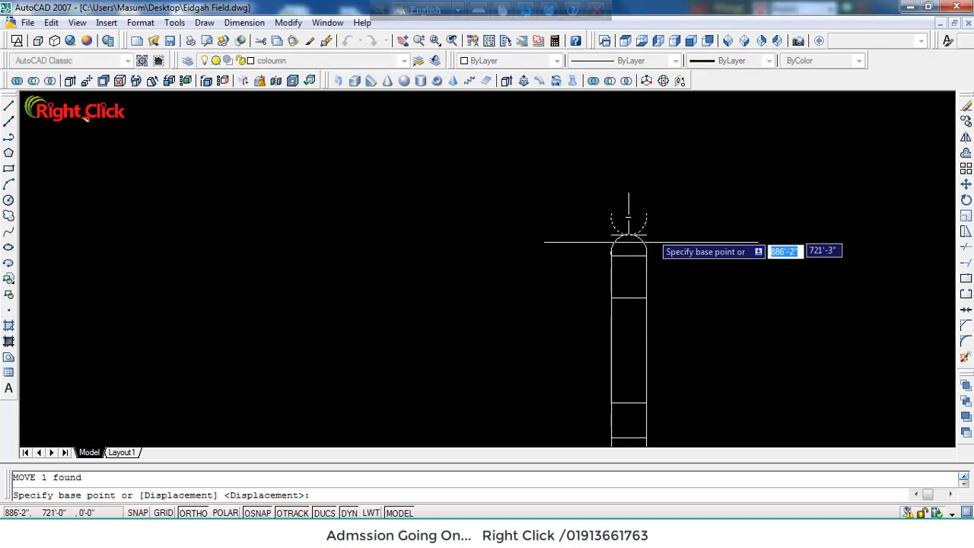
left_click(629, 236)
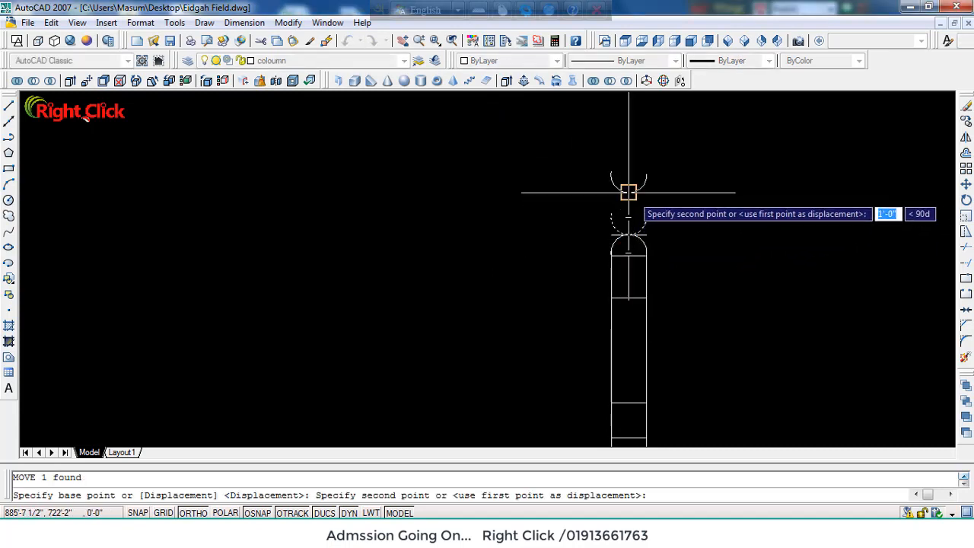
left_click(629, 191)
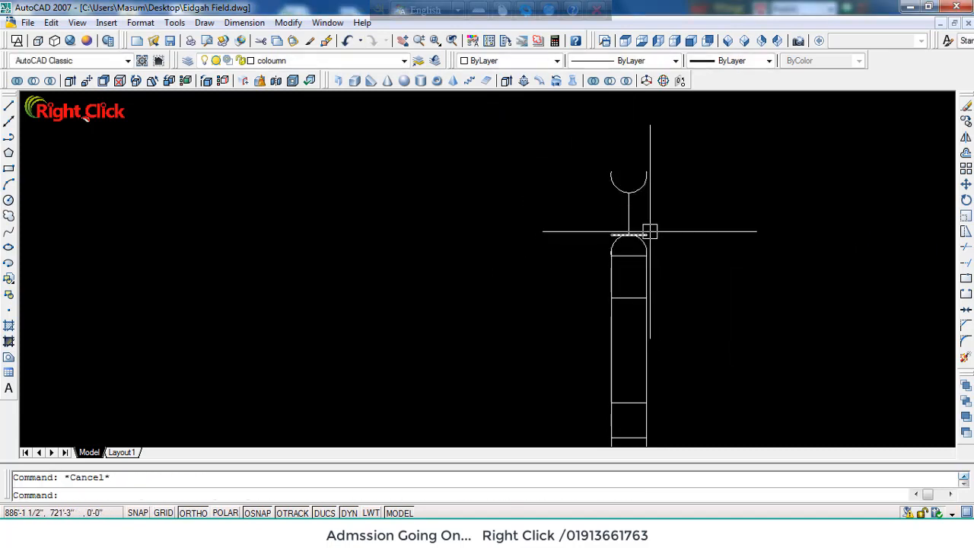
scroll(650, 231, "up", 4)
key("Delete")
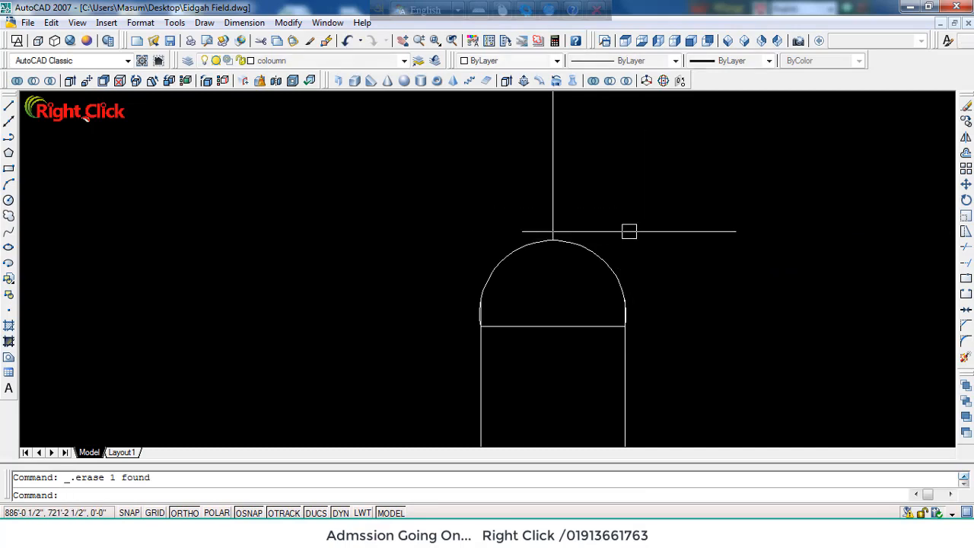
Step: Trim the end column's inner edge between the two closely spaced horizontal lines at the middle rail, checking against the dimensioned reference
scroll(629, 226, "down", 8)
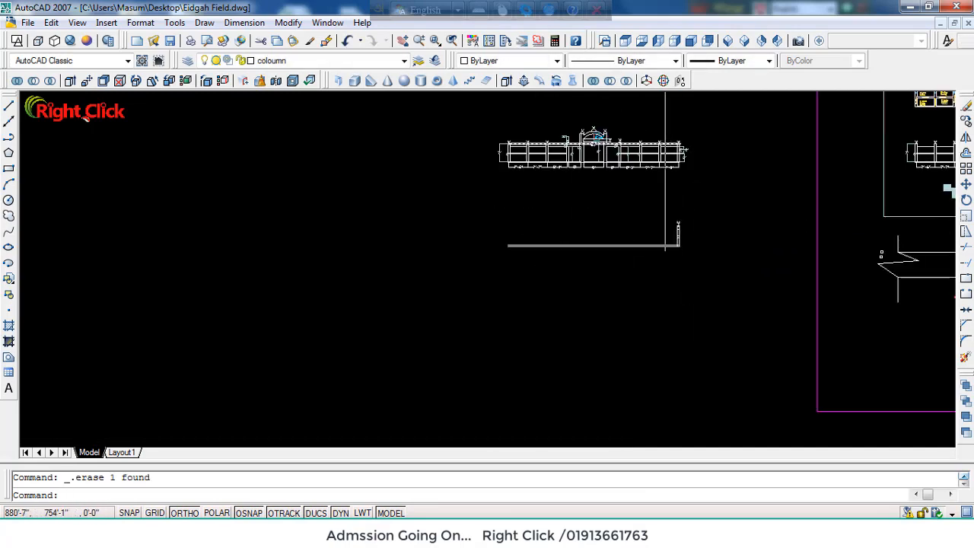
scroll(666, 152, "up", 8)
scroll(688, 297, "down", 9)
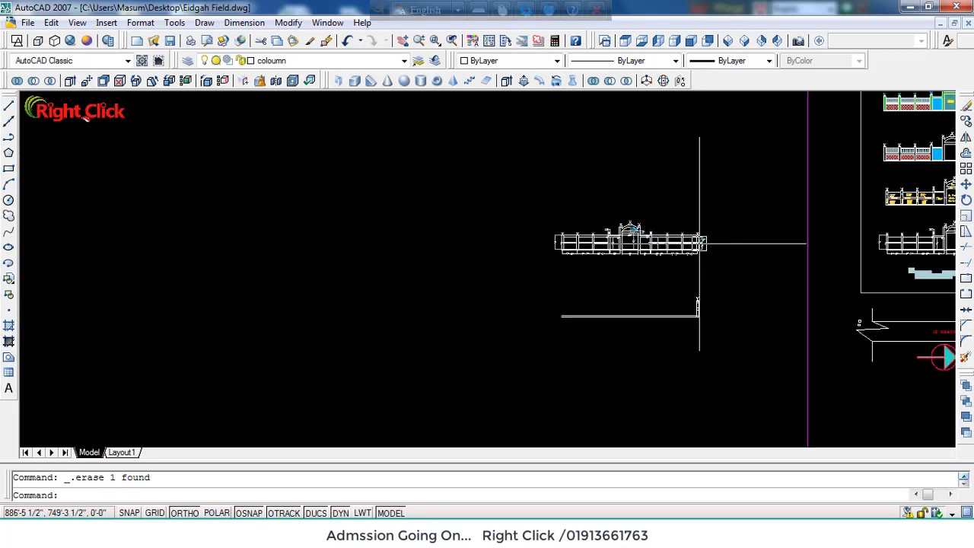
scroll(706, 319, "up", 8)
key("Escape")
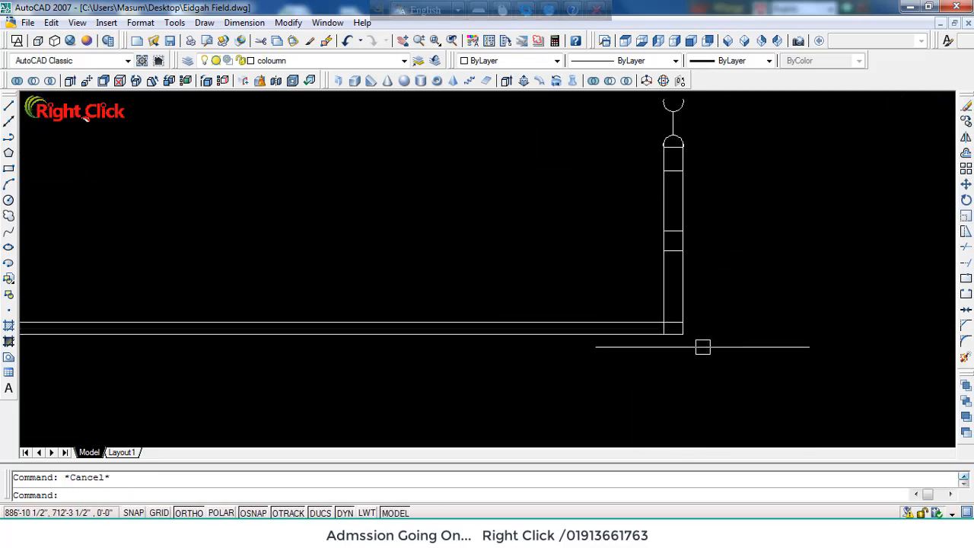
scroll(681, 241, "up", 2)
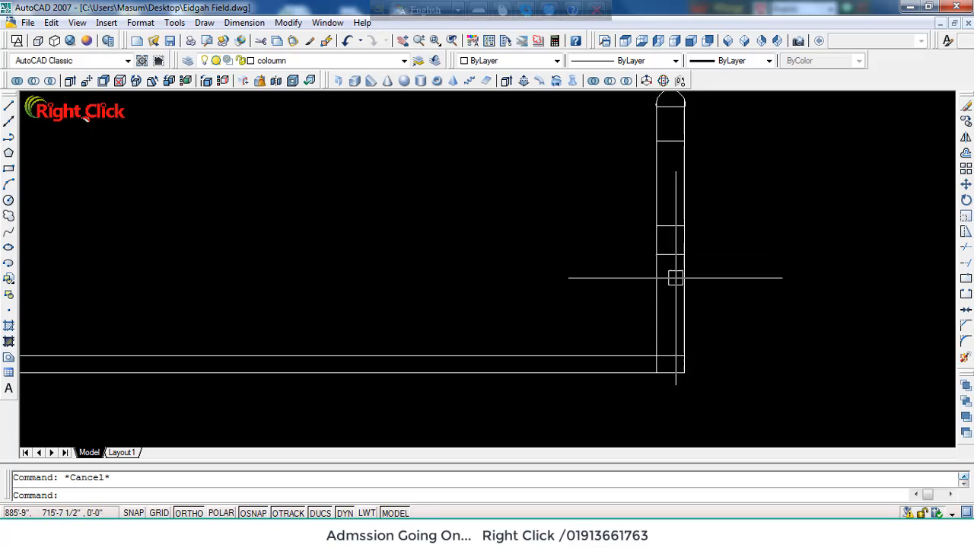
key("Return")
key("Return")
left_click(684, 239)
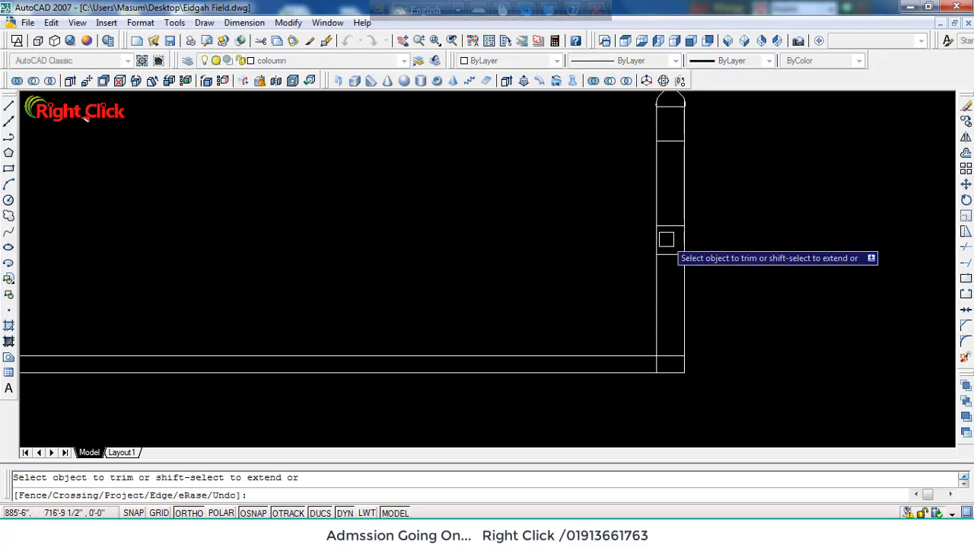
left_click(657, 240)
scroll(651, 278, "down", 5)
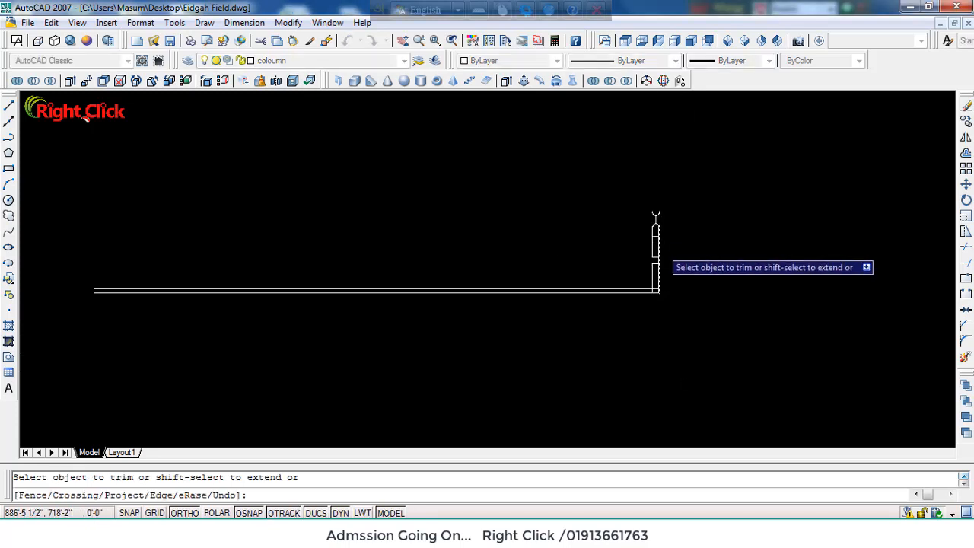
scroll(663, 255, "down", 3)
scroll(666, 181, "up", 5)
scroll(666, 182, "up", 4)
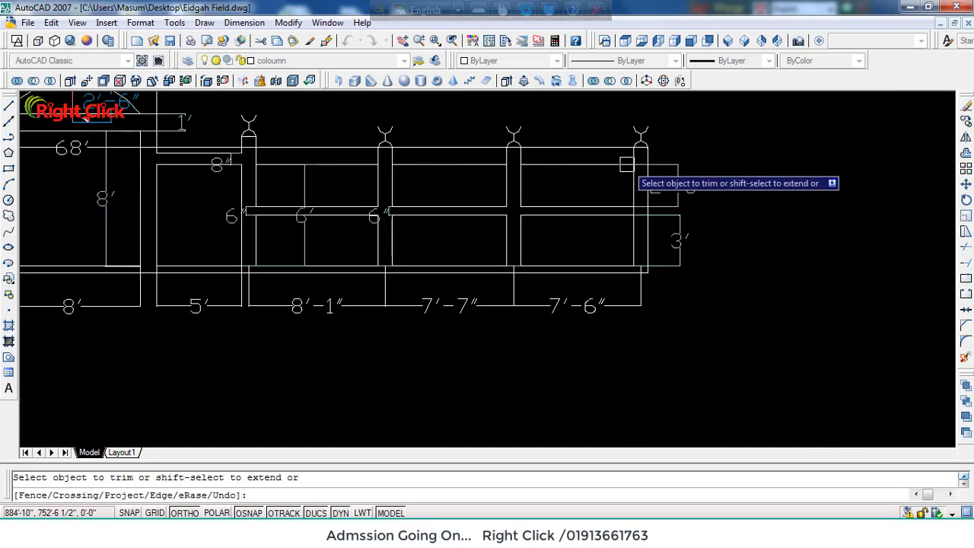
scroll(638, 205, "down", 3)
scroll(616, 388, "up", 6)
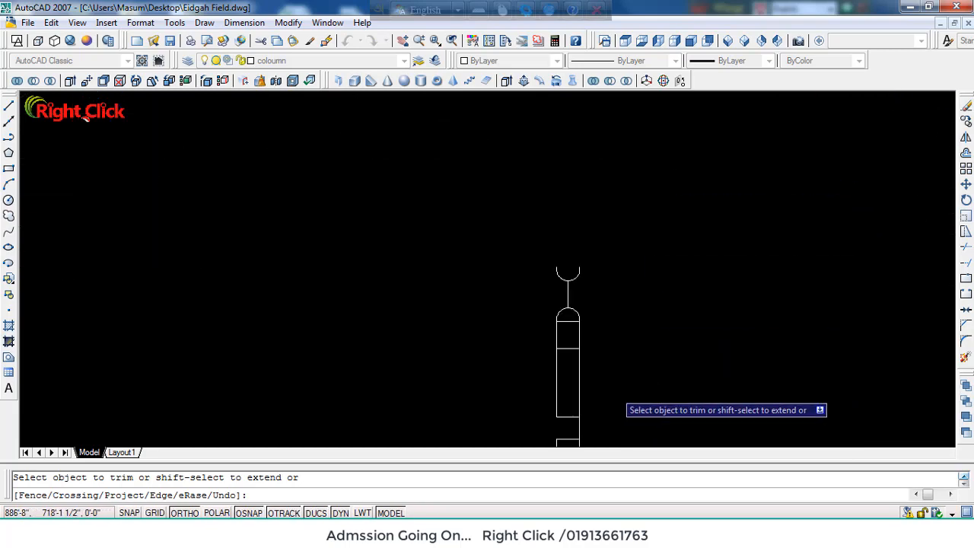
scroll(568, 362, "down", 5)
key("Escape")
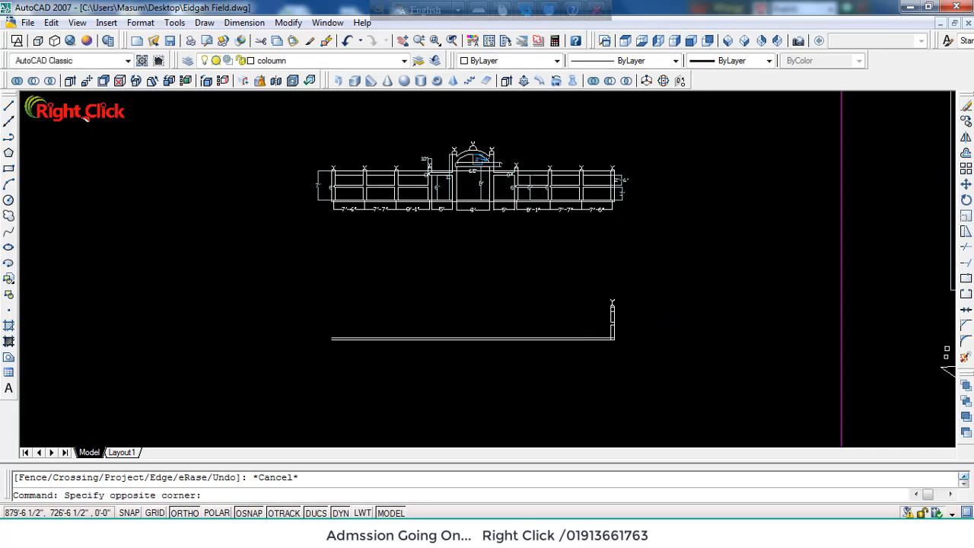
Step: Copy the complete end column with its cap and finial 7'6" horizontally inward along the wall base
left_click(663, 386)
type("c")
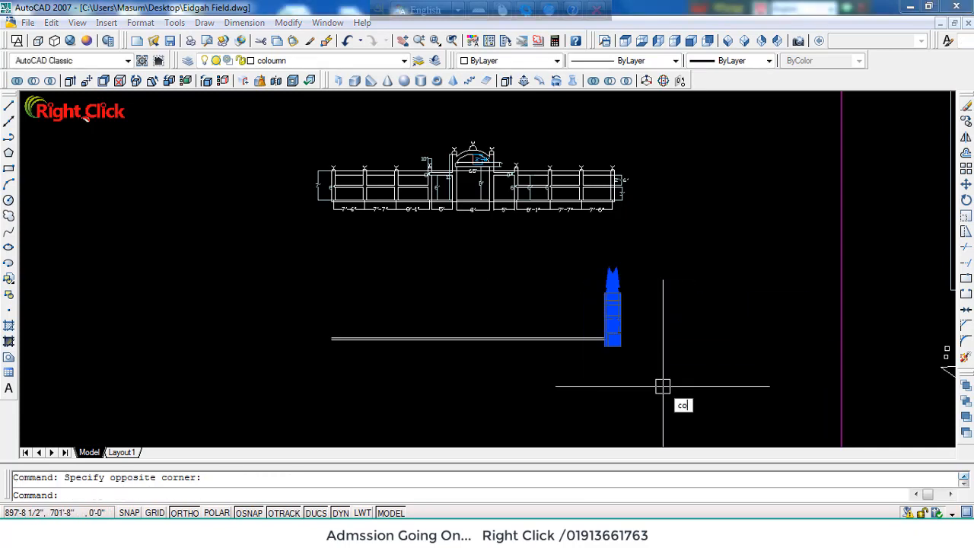
type("o")
key("Return")
scroll(601, 209, "up", 6)
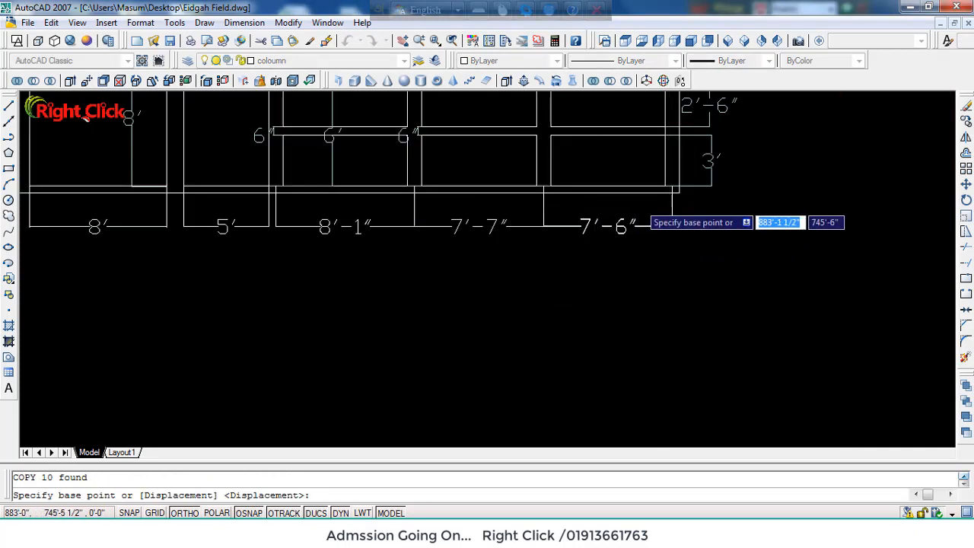
scroll(469, 236, "down", 4)
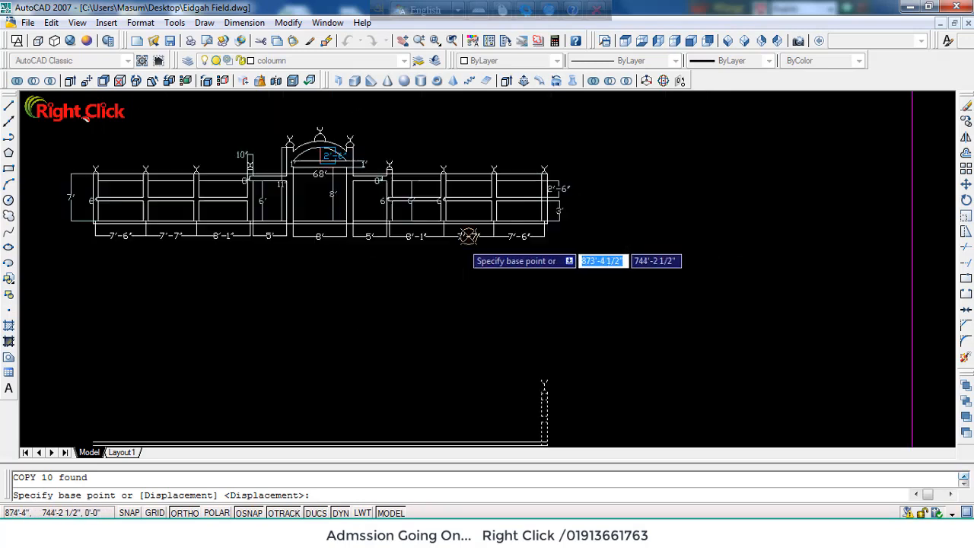
scroll(469, 236, "down", 3)
scroll(499, 343, "up", 4)
left_click(503, 337)
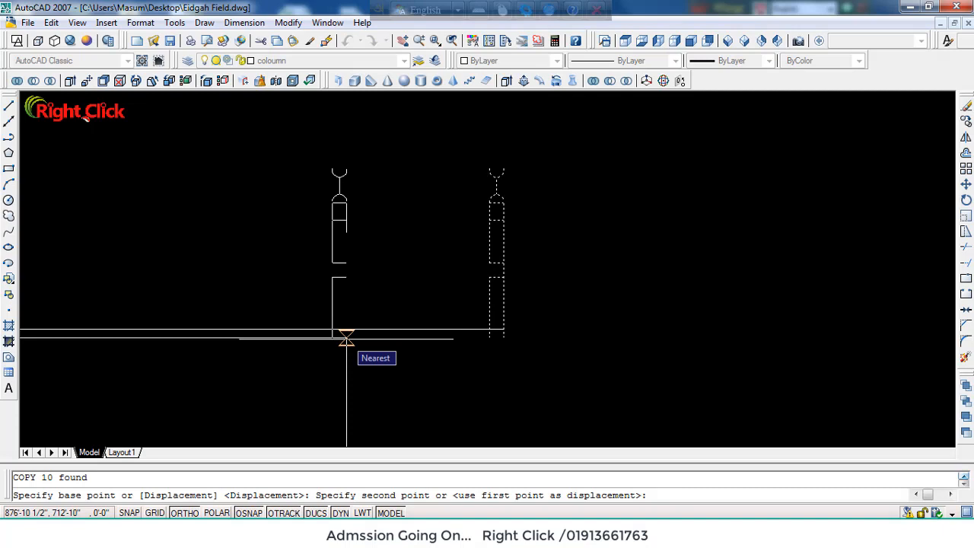
type("7'6")
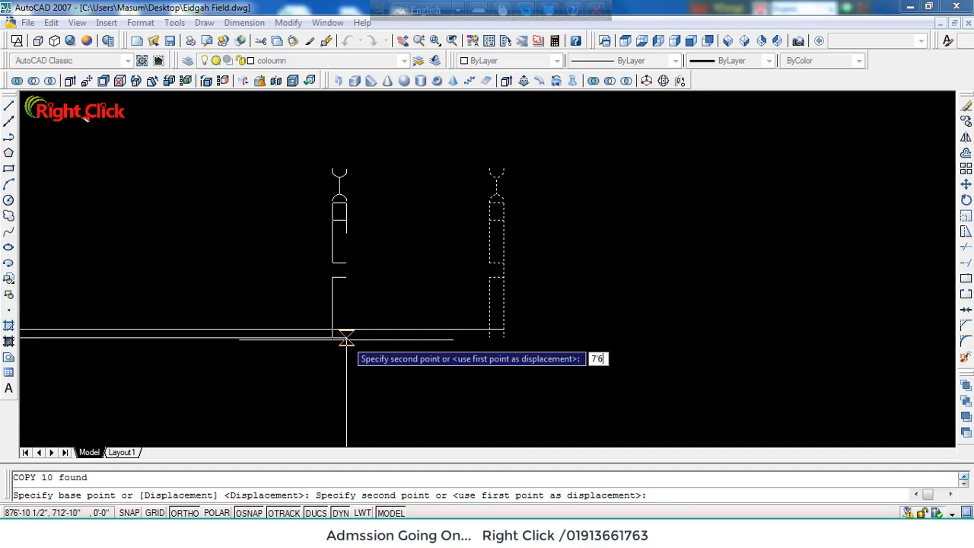
key("Return")
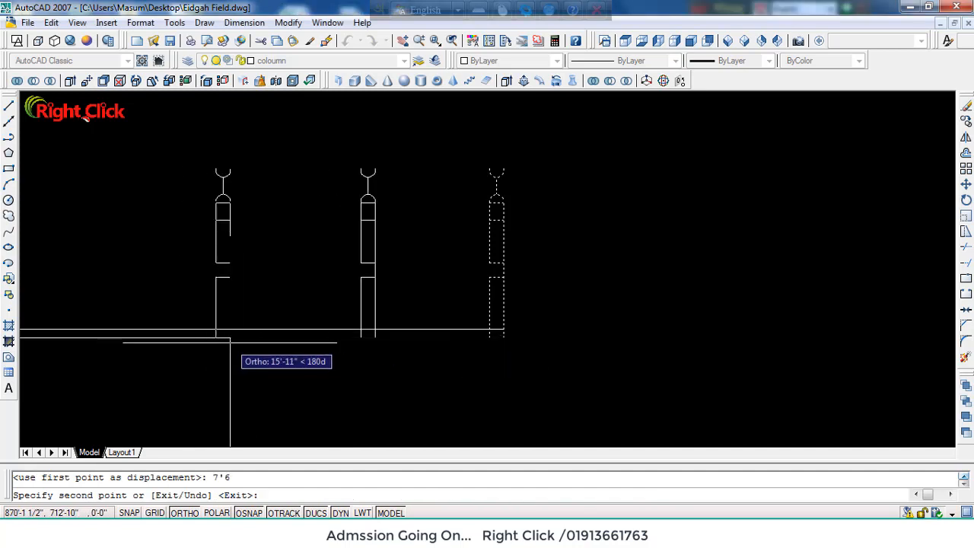
key("Escape")
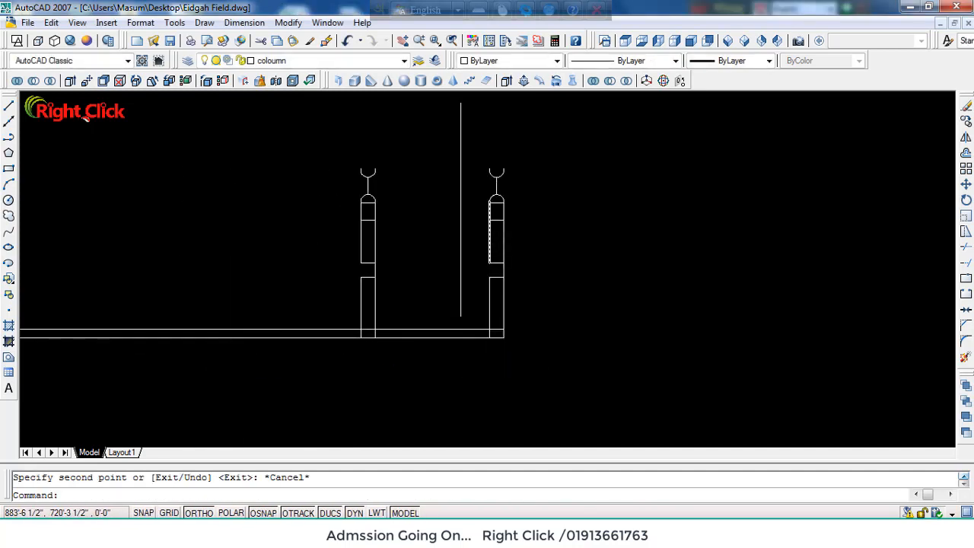
Step: Copy the second column repeatedly inward along the wall base, using the distance between the existing columns' base corners as spacing
left_click(309, 143)
left_click(429, 435)
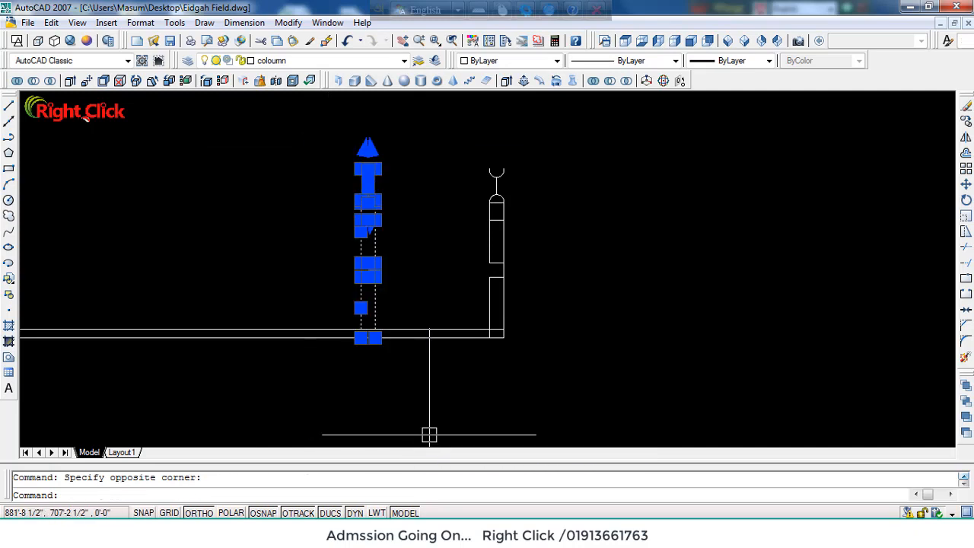
type("co")
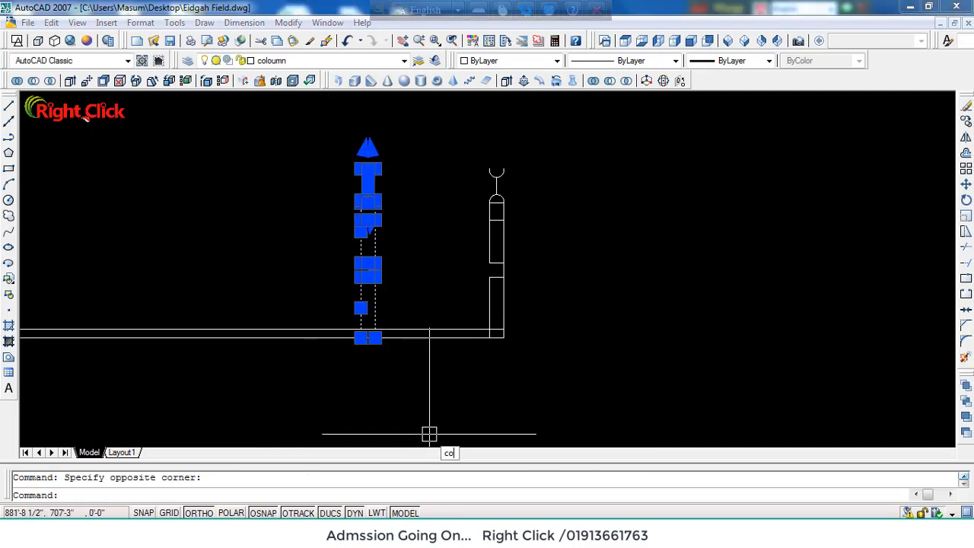
key("Return")
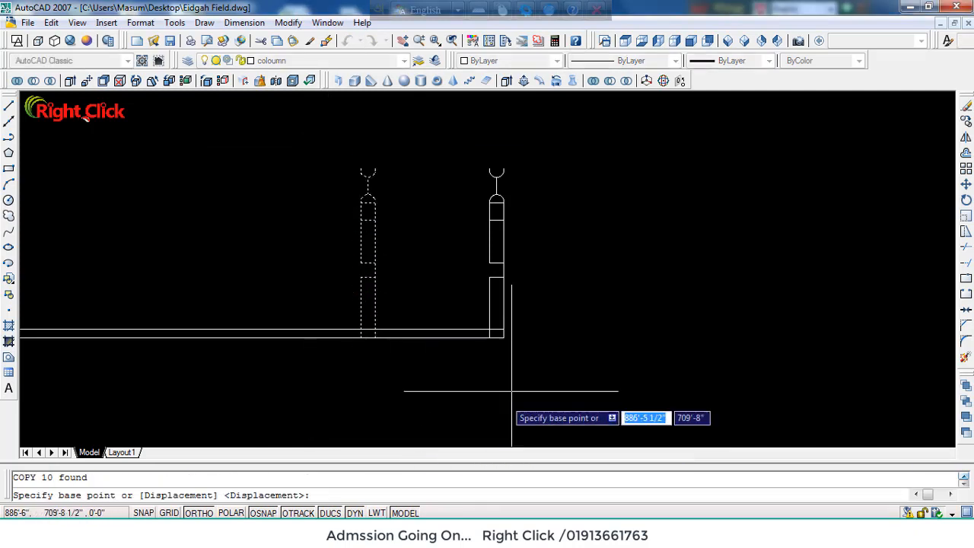
left_click(503, 336)
left_click(375, 336)
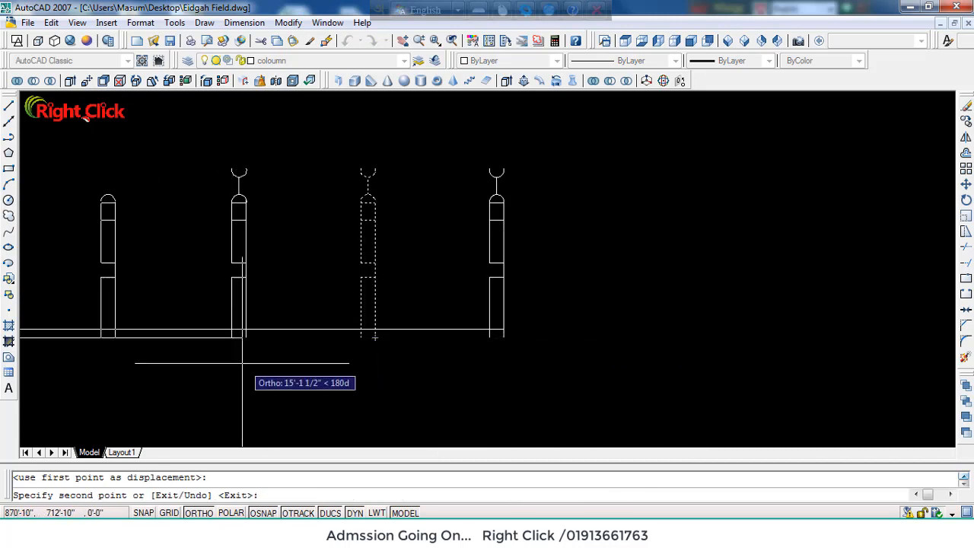
left_click(245, 338)
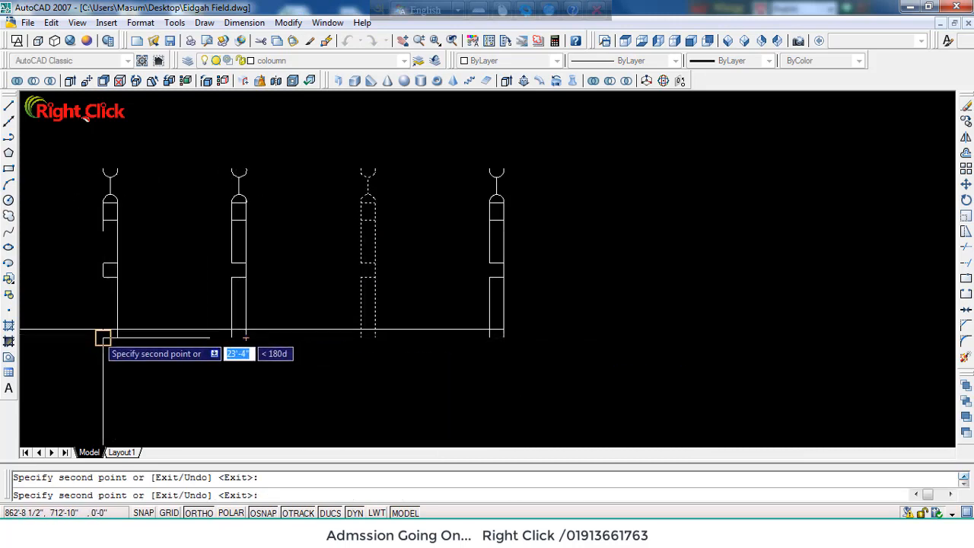
scroll(472, 377, "down", 5)
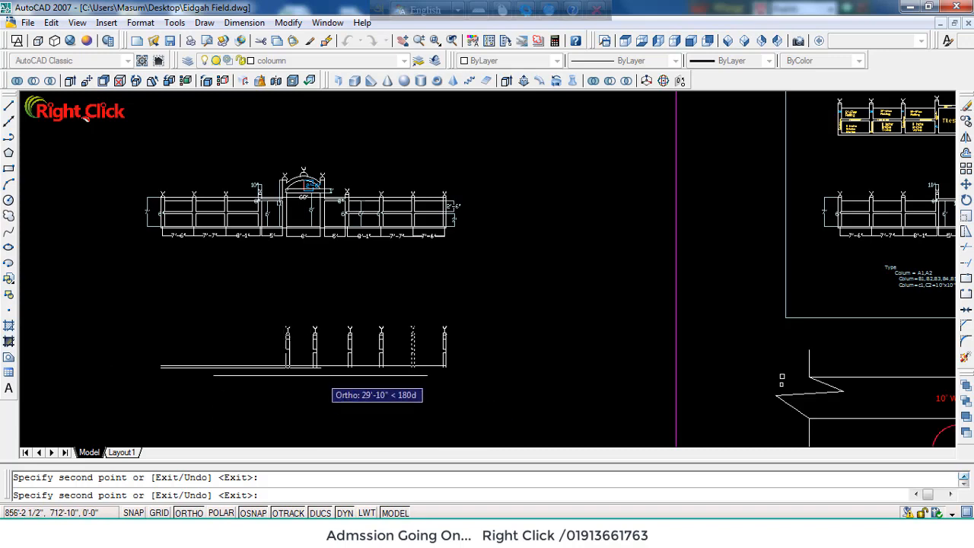
key("Escape")
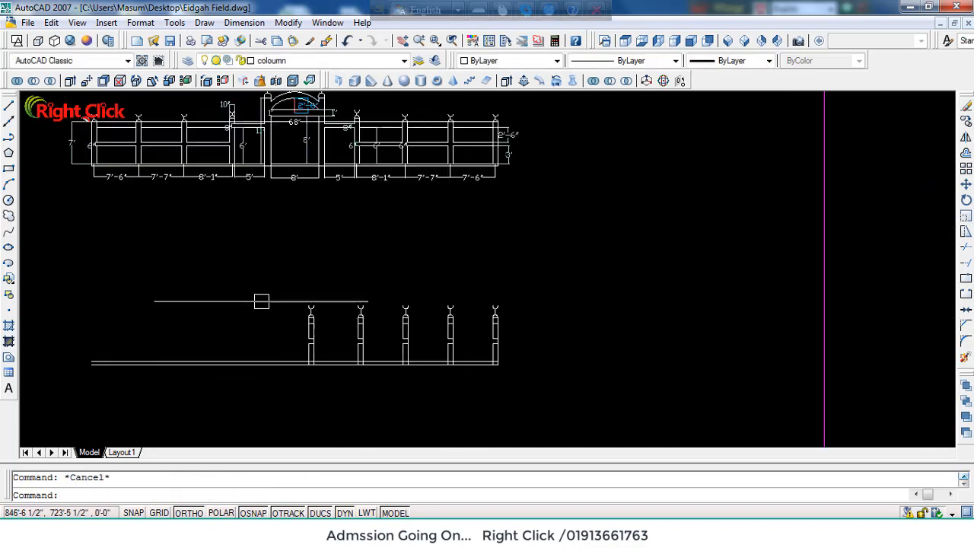
Step: Erase the innermost of the copied columns, leaving four columns on that half of the wall
left_click(261, 266)
left_click(333, 391)
key("Delete")
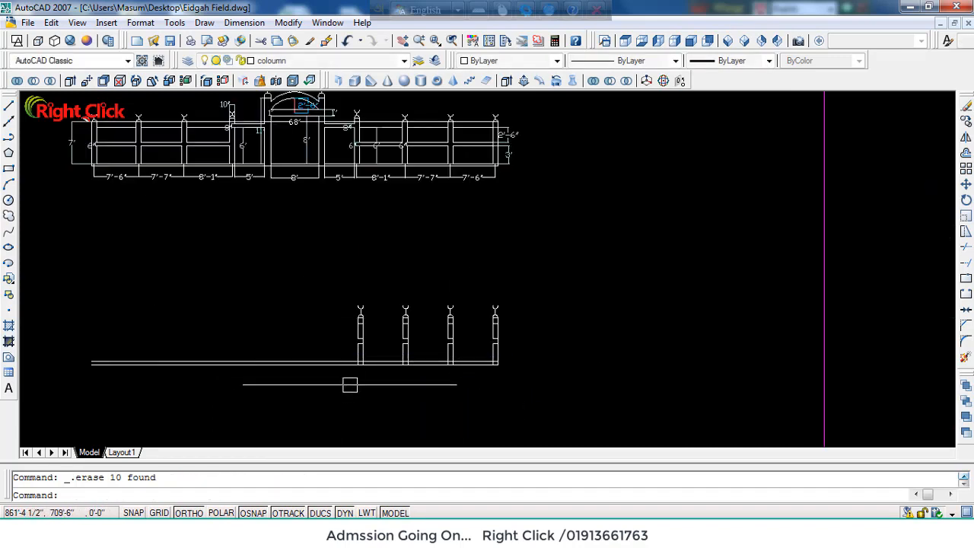
Step: Check the reference bay spacings and copy the innermost column 5' farther inward along the wall base
scroll(466, 153, "up", 3)
scroll(317, 200, "down", 2)
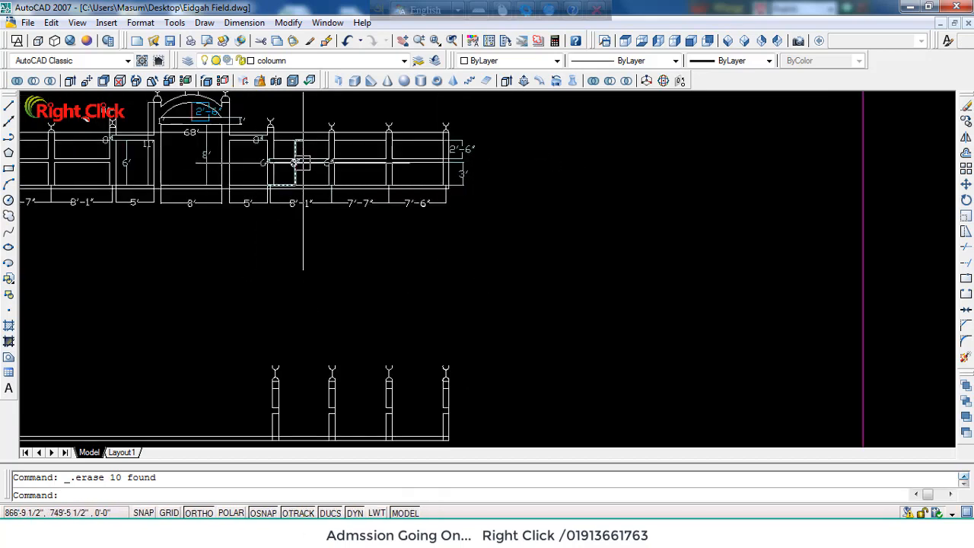
scroll(244, 160, "up", 3)
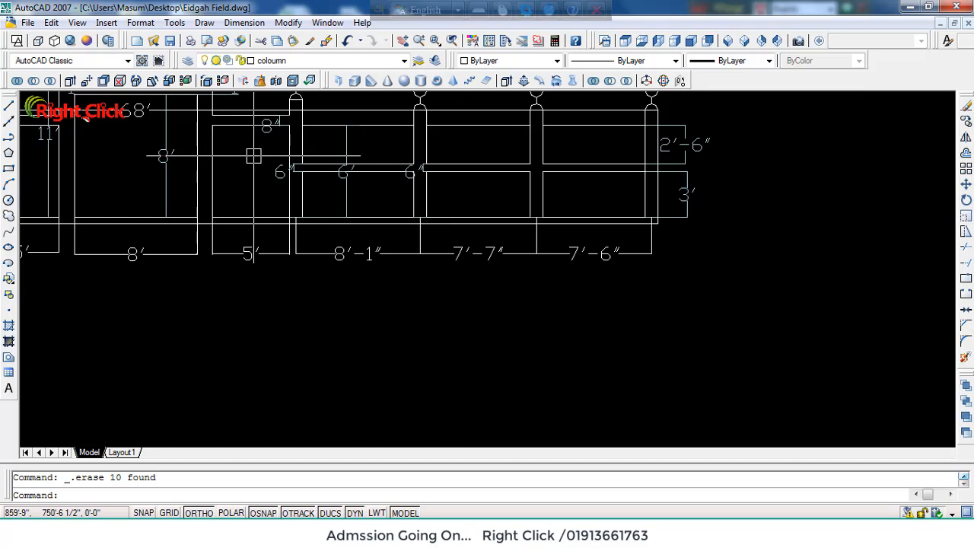
scroll(252, 202, "down", 5)
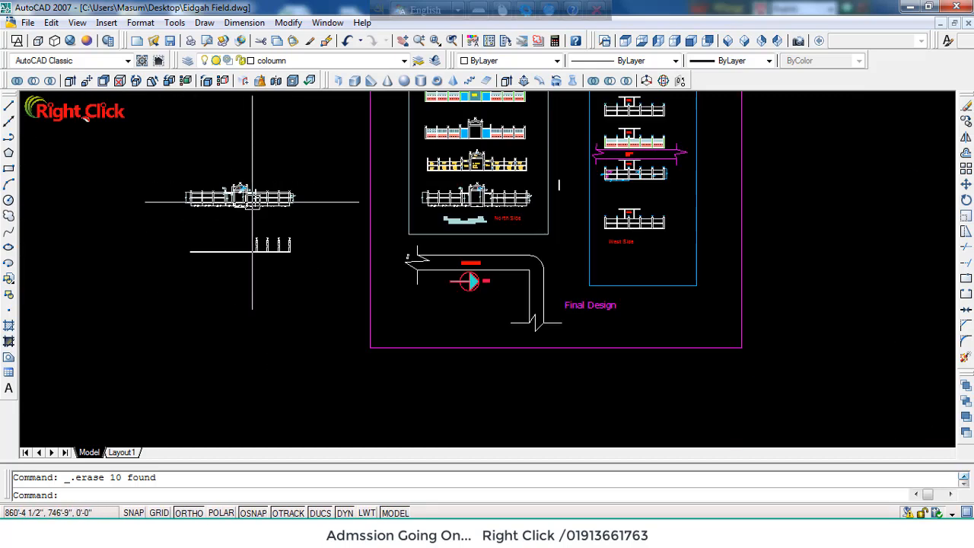
scroll(259, 262, "up", 8)
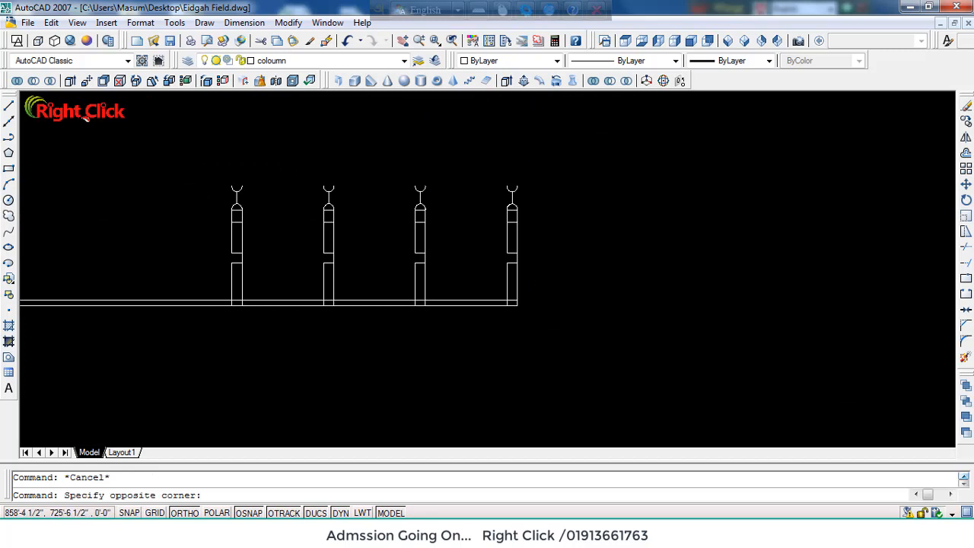
left_click(282, 383)
type("co")
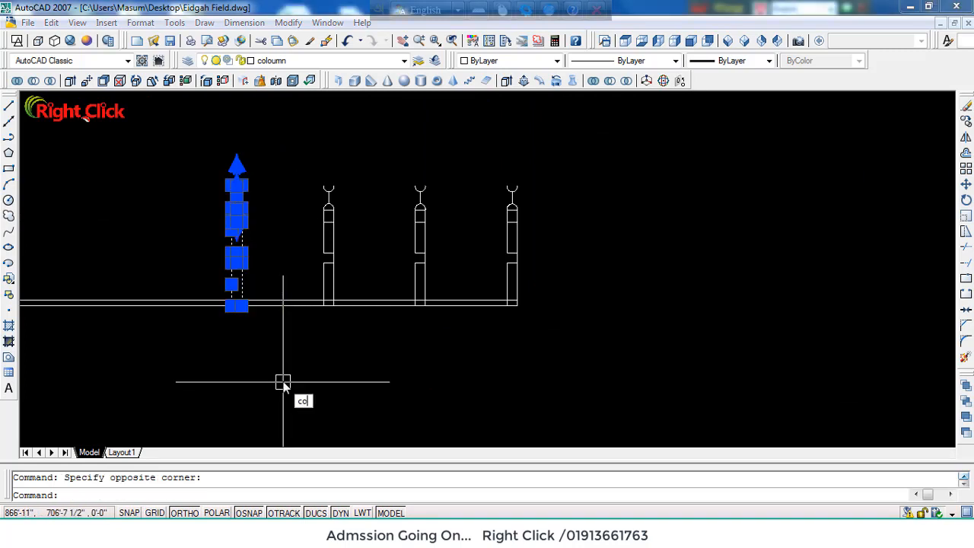
key("Return")
left_click(242, 305)
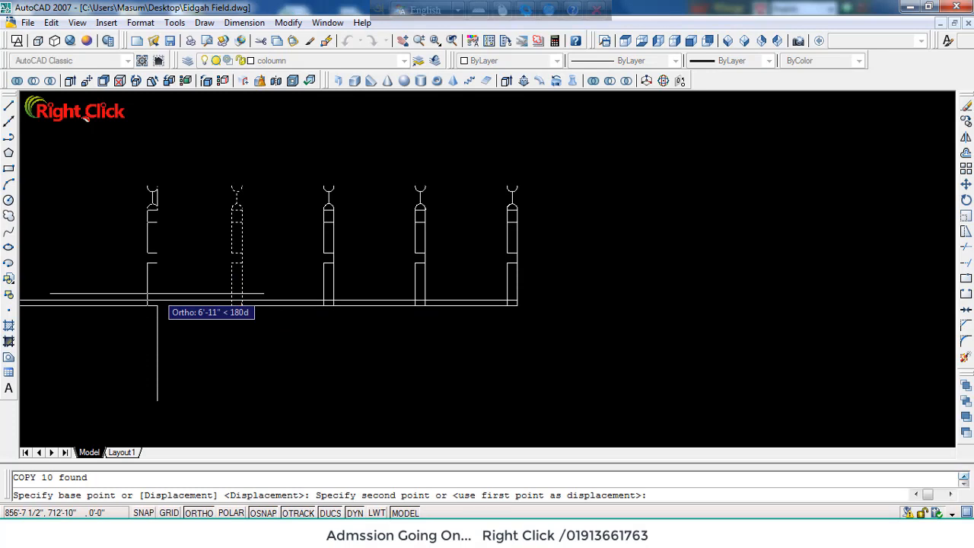
type("5'")
key("Return")
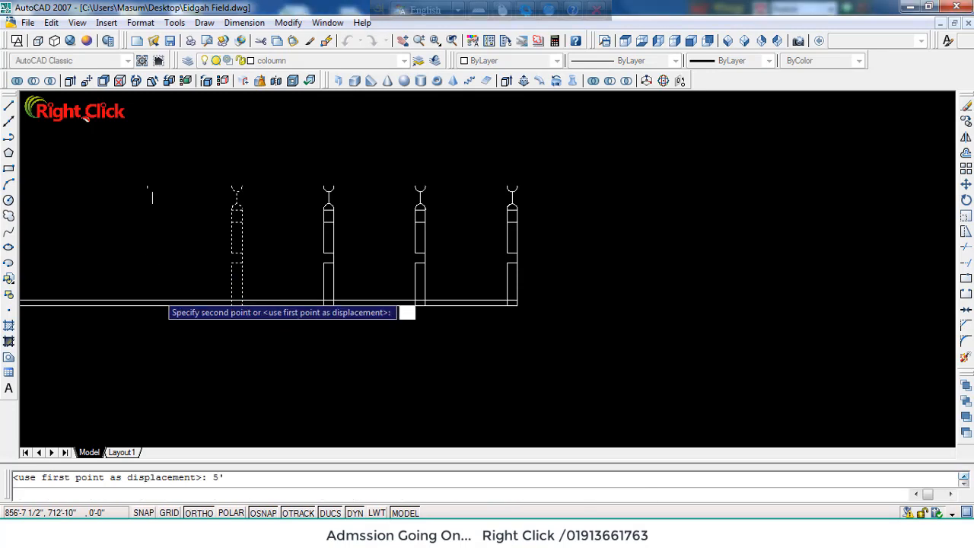
scroll(318, 359, "down", 4)
key("Escape")
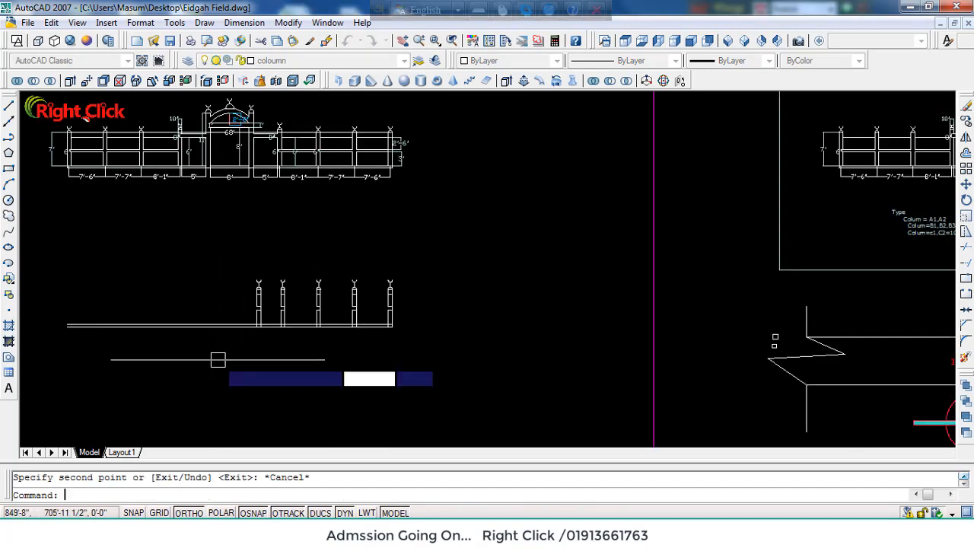
Step: Mirror all five columns about a vertical line through the midpoint of the wall base, keeping the originals
scroll(251, 346, "up", 3)
left_click(153, 125)
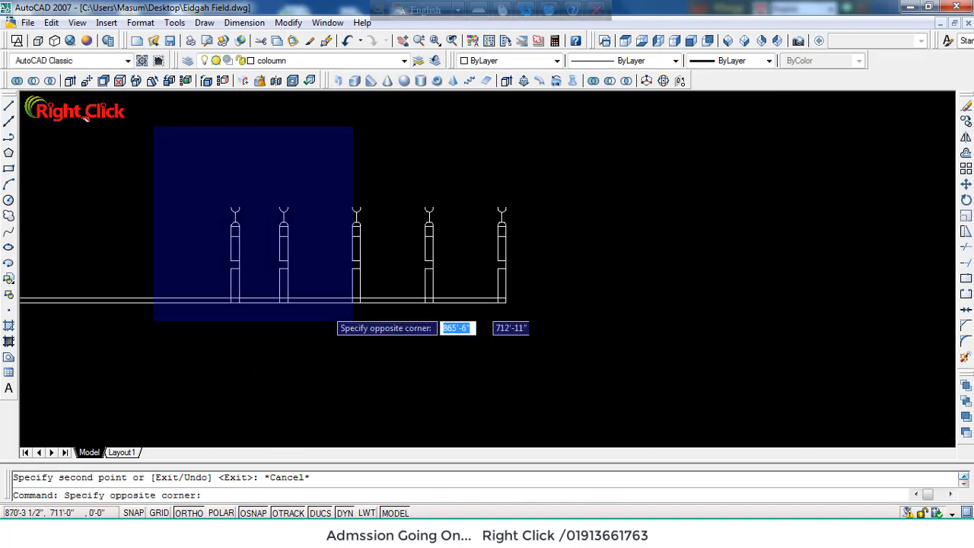
left_click(550, 364)
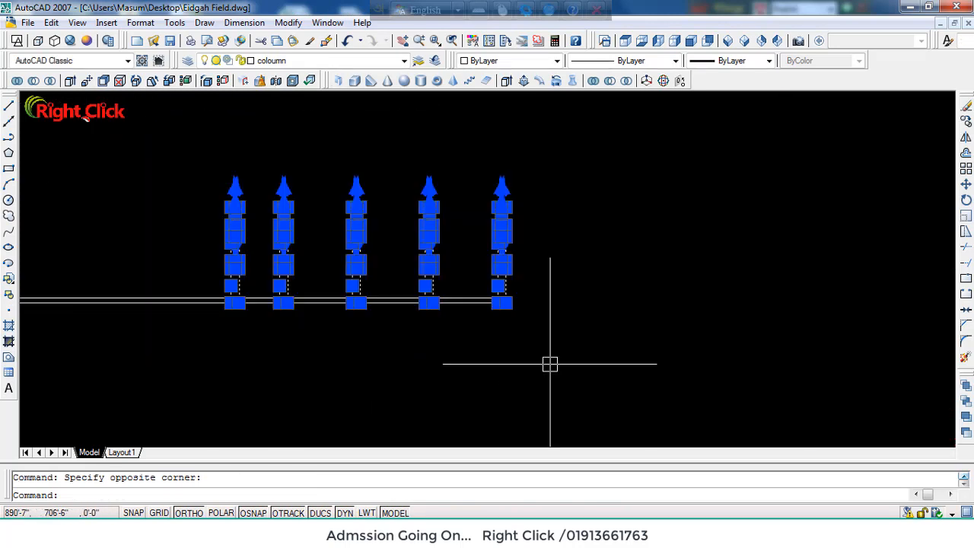
type("mi")
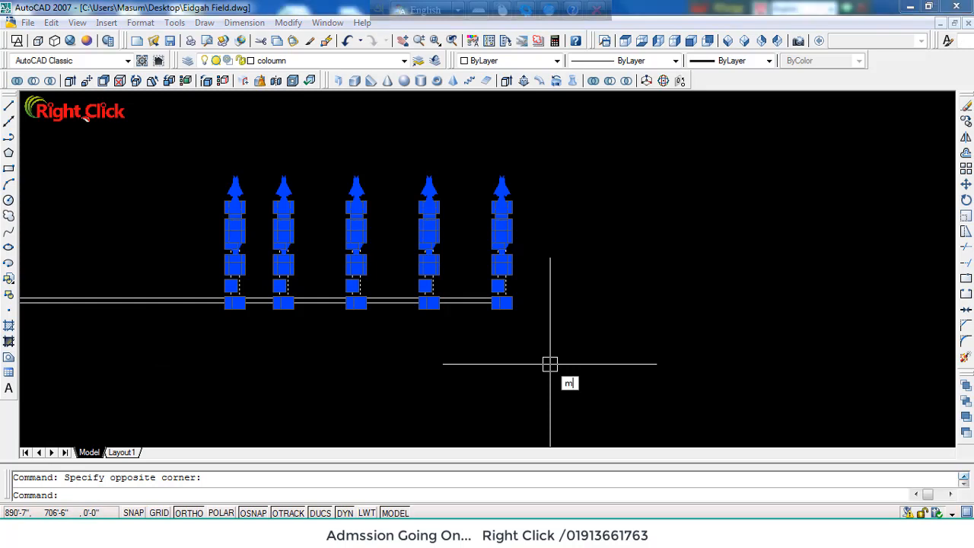
key("Return")
scroll(526, 327, "down", 2)
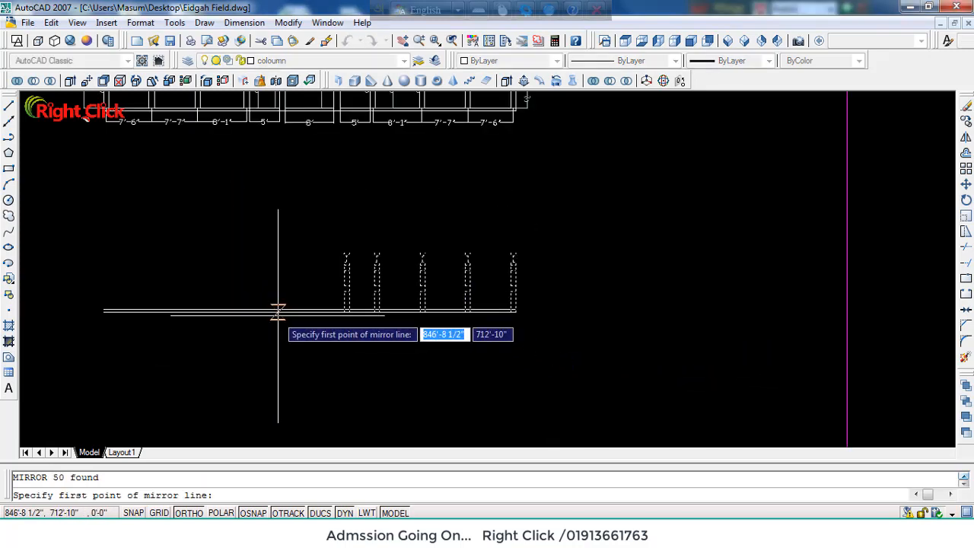
left_click(309, 312)
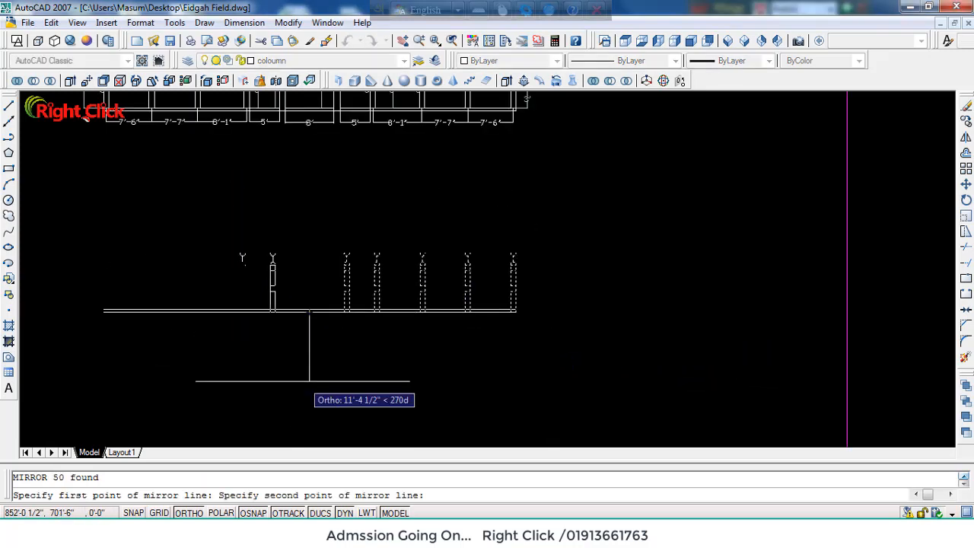
left_click(304, 380)
key("Return")
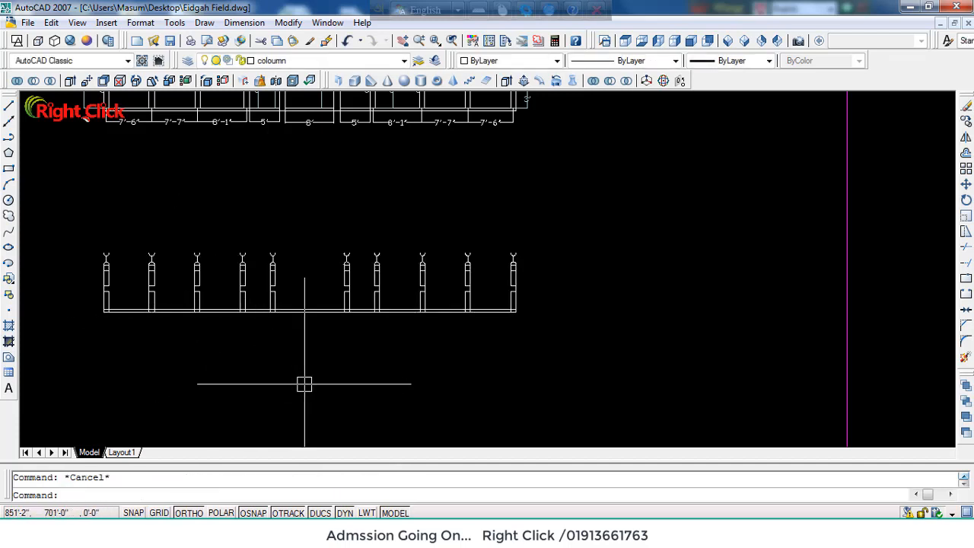
Step: Trim the remaining vertical edges of the intermediate columns between the two closely spaced horizontal lines at the middle rail
scroll(343, 329, "up", 3)
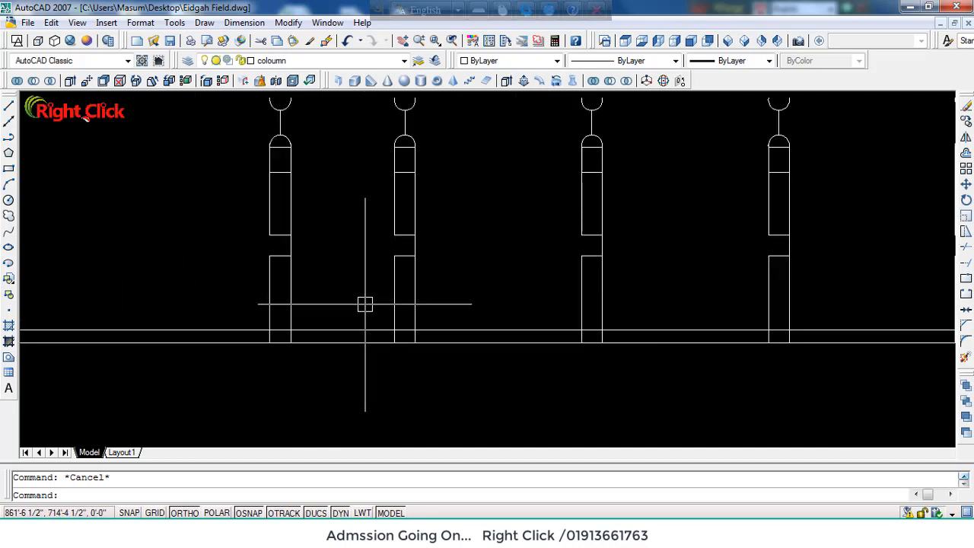
type("tr")
key("Return")
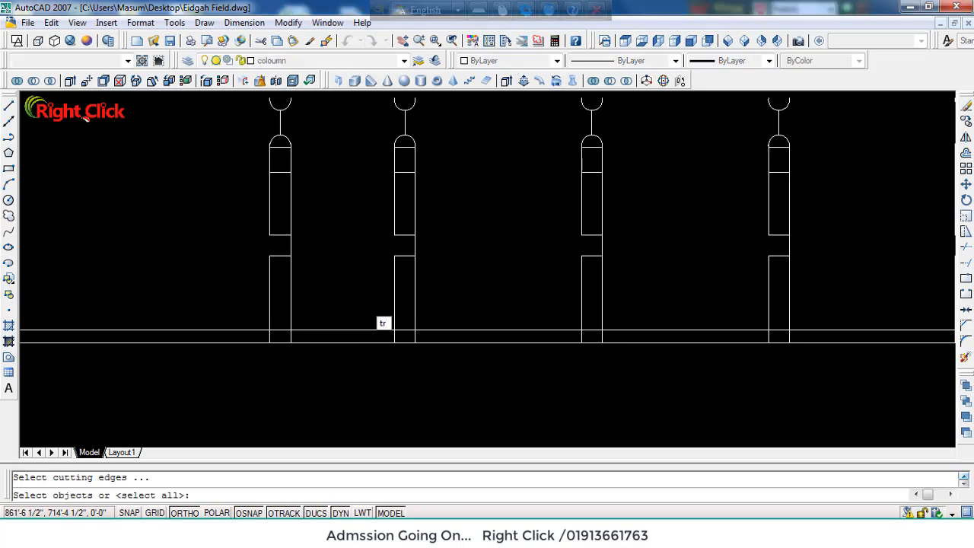
key("Return")
scroll(372, 290, "down", 3)
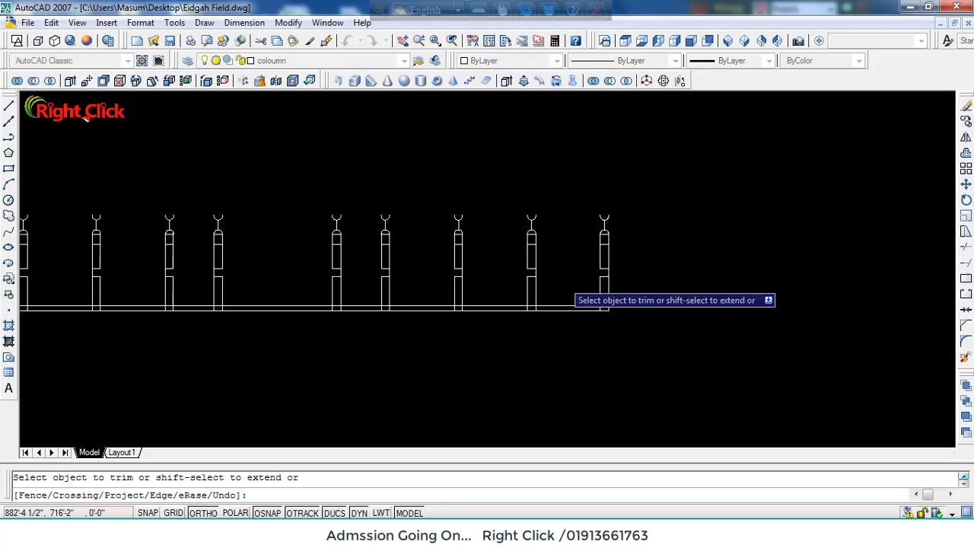
scroll(618, 274, "up", 3)
left_click(626, 276)
scroll(504, 277, "down", 5)
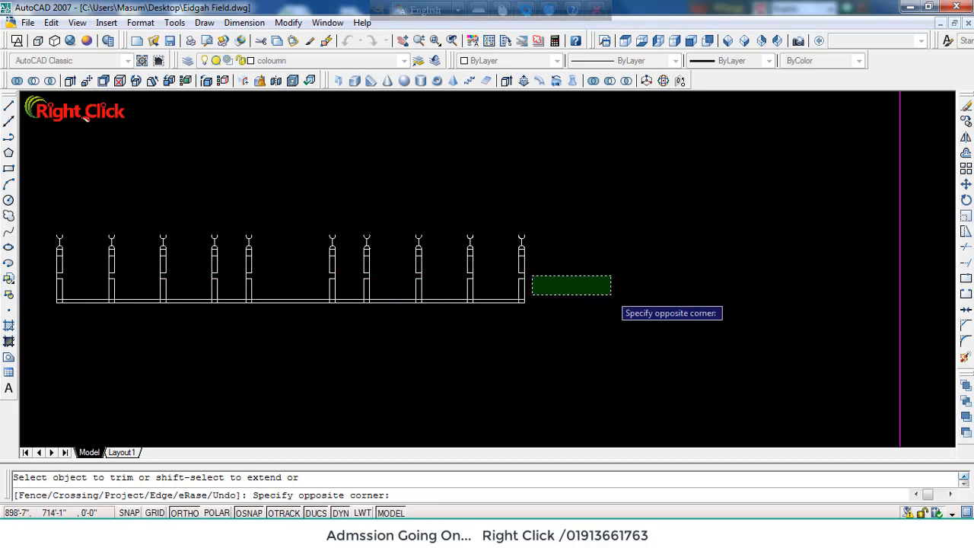
left_click(610, 294)
scroll(500, 280, "up", 3)
left_click(478, 271)
scroll(404, 271, "down", 3)
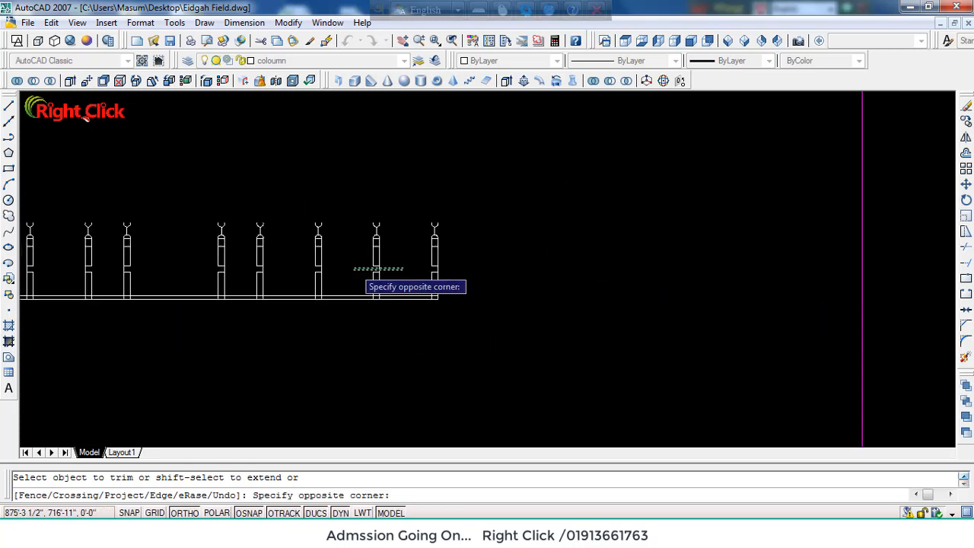
left_click(52, 270)
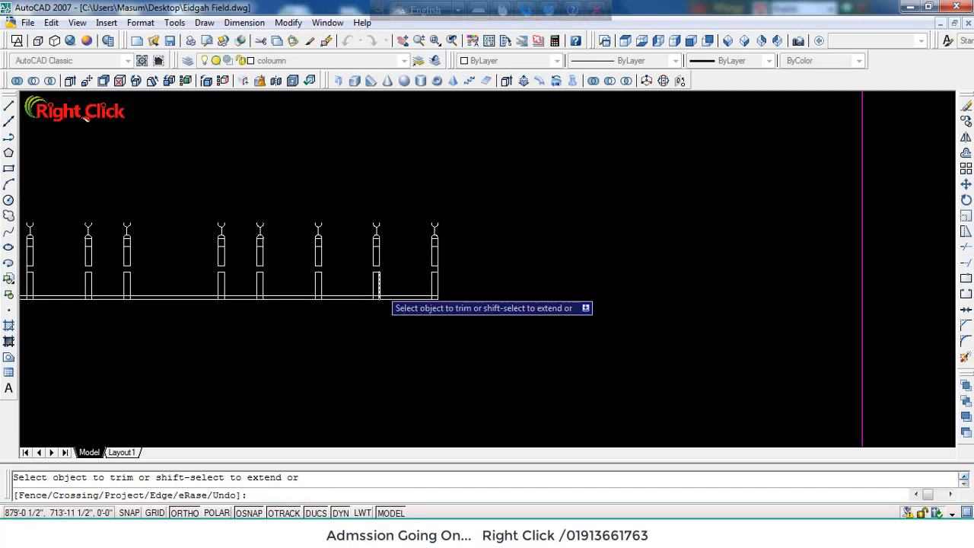
scroll(372, 288, "down", 3)
key("Escape")
Step: Erase the two short horizontal lines across the original end column at the middle rail
scroll(308, 295, "up", 2)
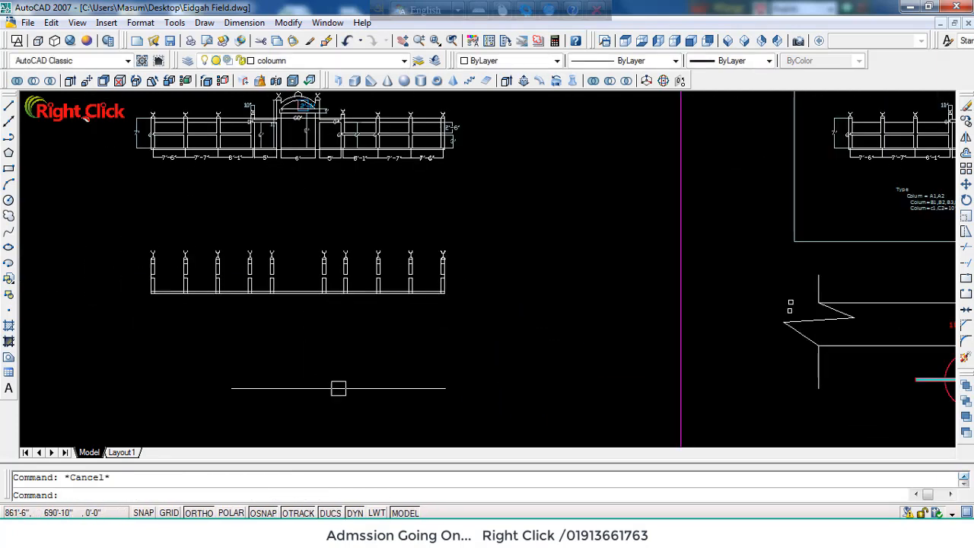
type("c")
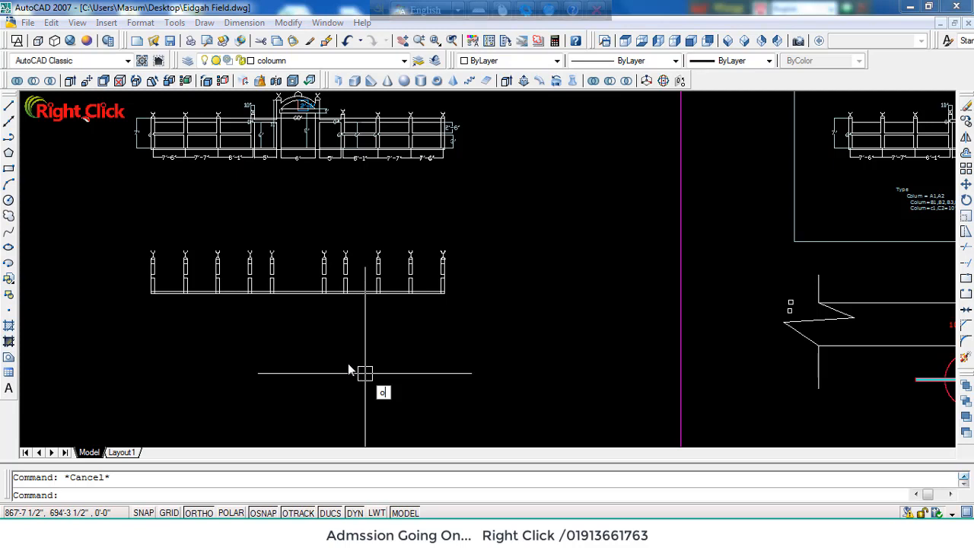
key("BackSpace")
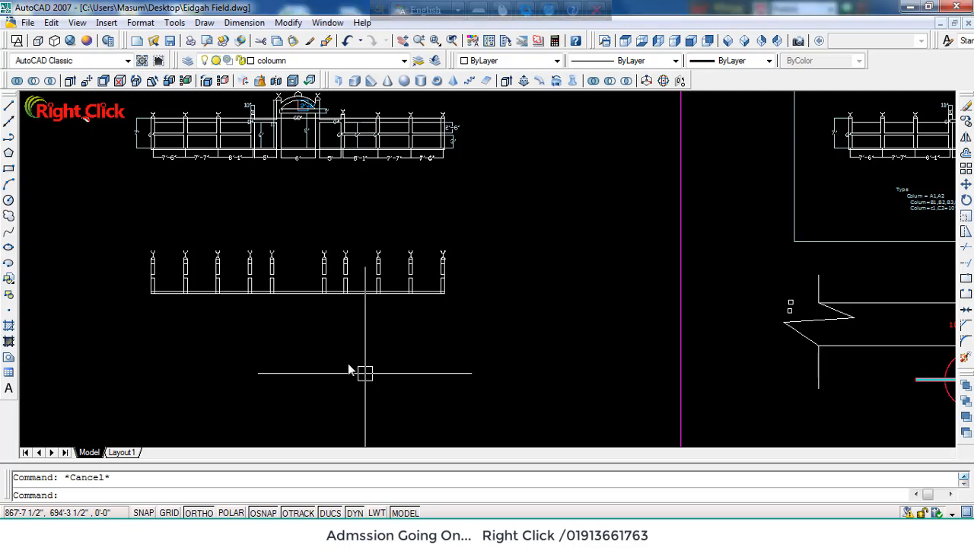
scroll(442, 274, "up", 8)
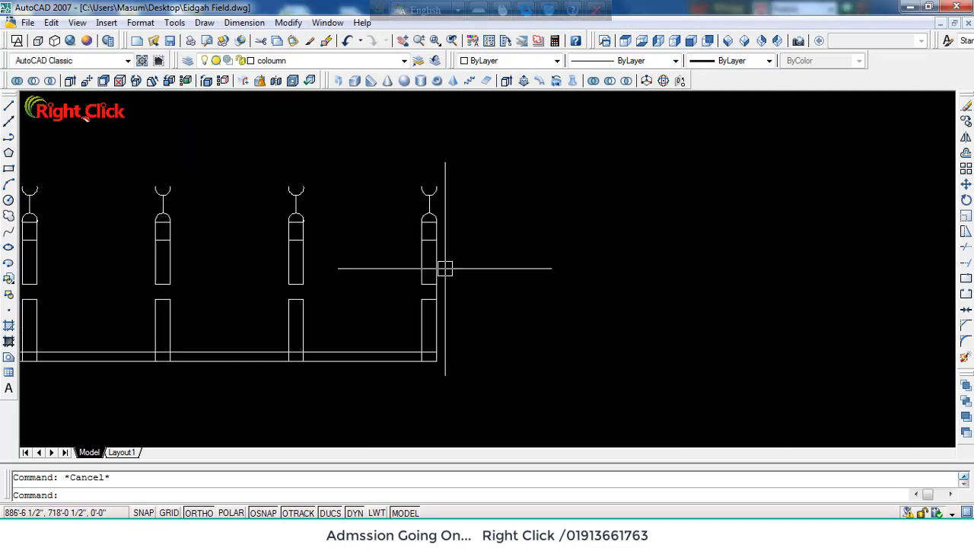
scroll(428, 284, "down", 3)
scroll(429, 283, "up", 5)
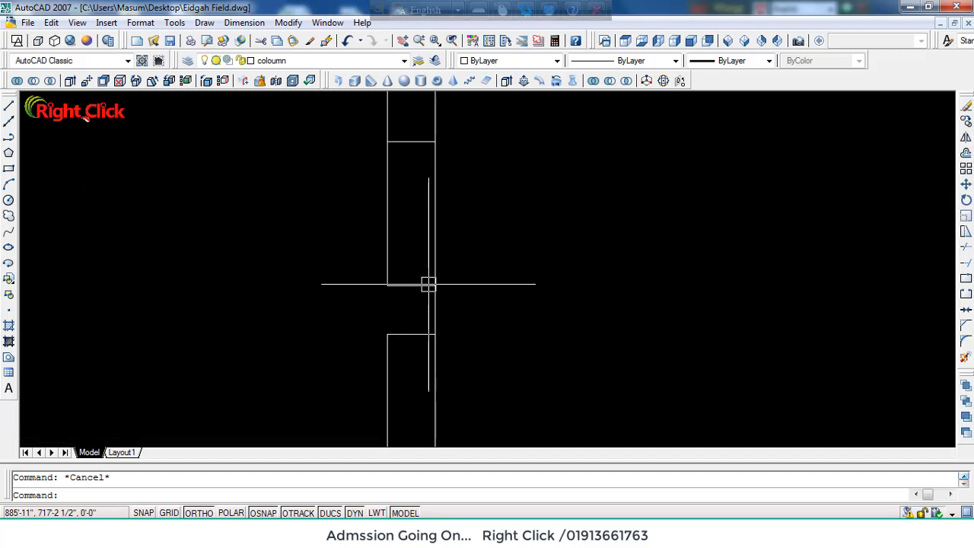
left_click(417, 257)
left_click(408, 403)
key("Delete")
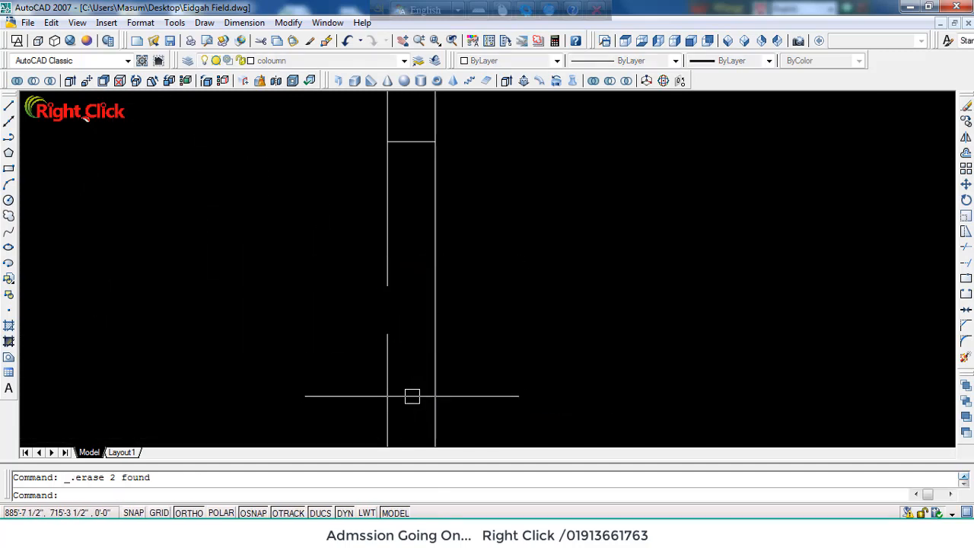
Step: Erase the two short horizontal lines at the middle rail on the second and third columns from the original end
scroll(409, 363, "down", 3)
scroll(328, 366, "up", 4)
left_click(294, 272)
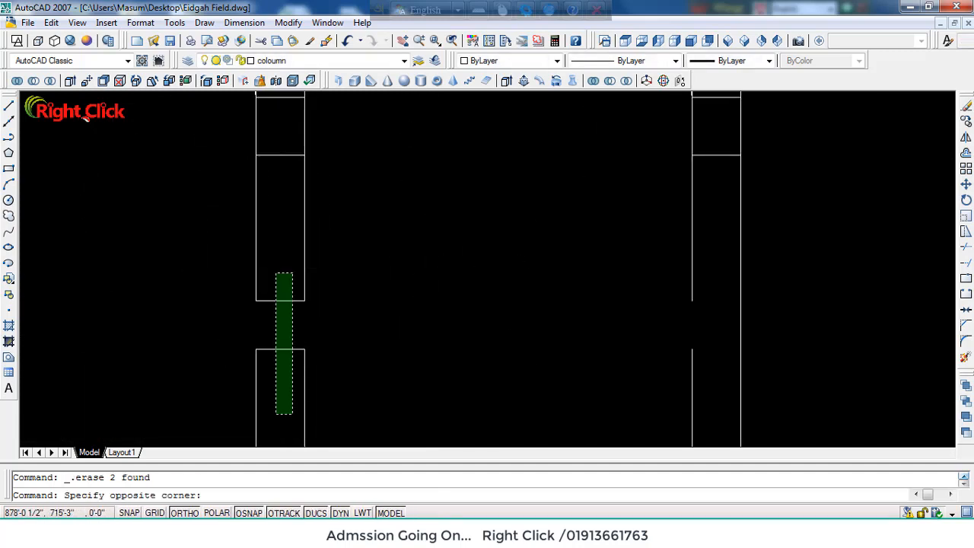
left_click(277, 414)
key("Delete")
scroll(391, 357, "down", 4)
scroll(403, 362, "up", 5)
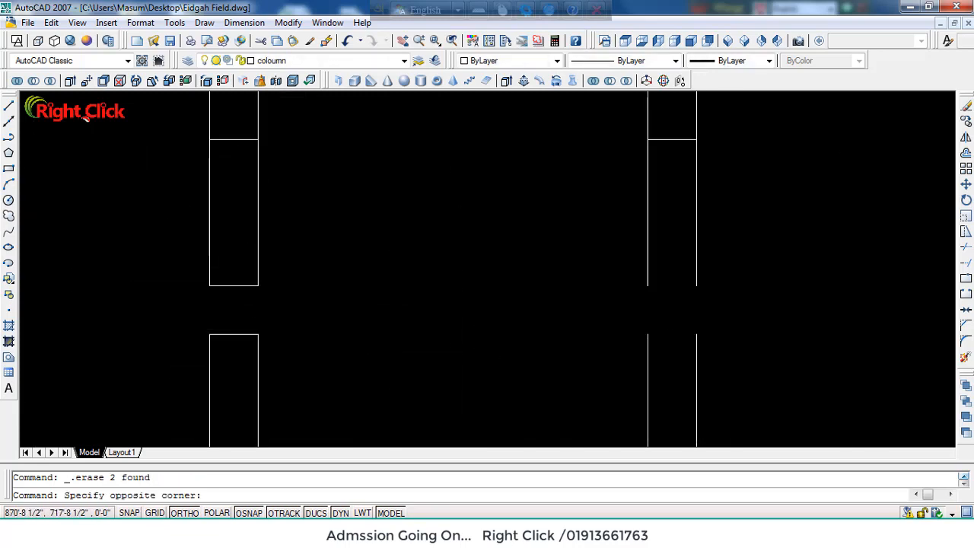
left_click(222, 376)
key("Delete")
Step: Erase the short horizontal rail lines across the two innermost columns of the original half
scroll(248, 295, "down", 5)
scroll(186, 303, "up", 4)
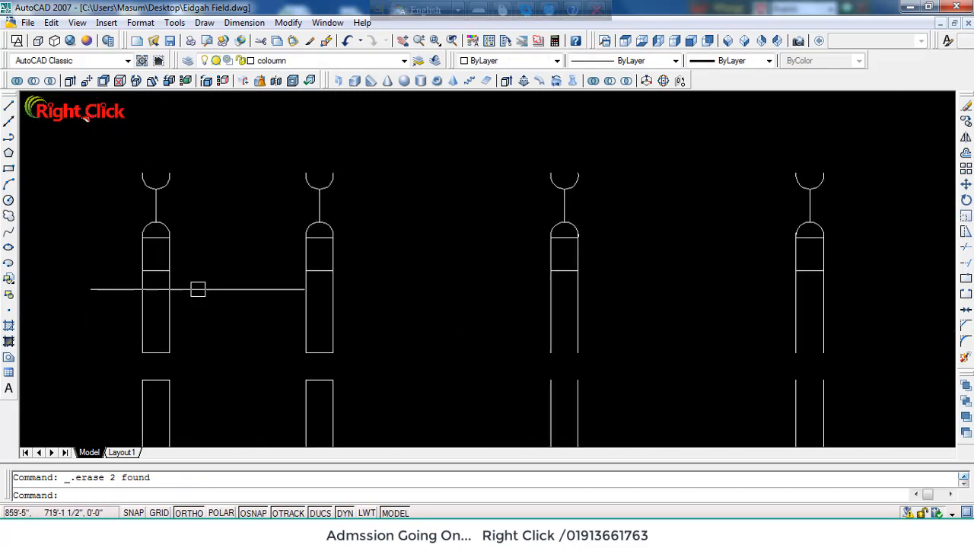
left_click(322, 335)
left_click(319, 384)
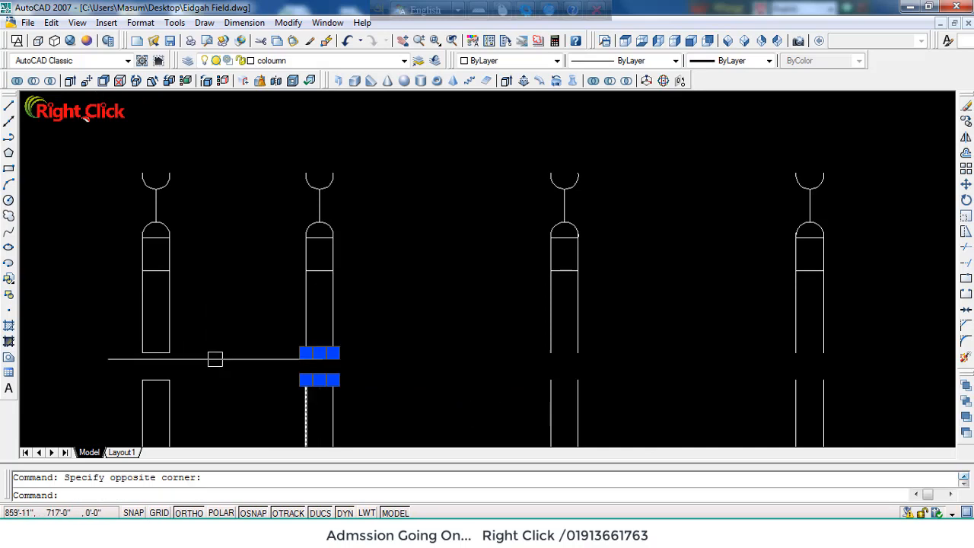
key("Delete")
left_click(156, 329)
left_click(145, 396)
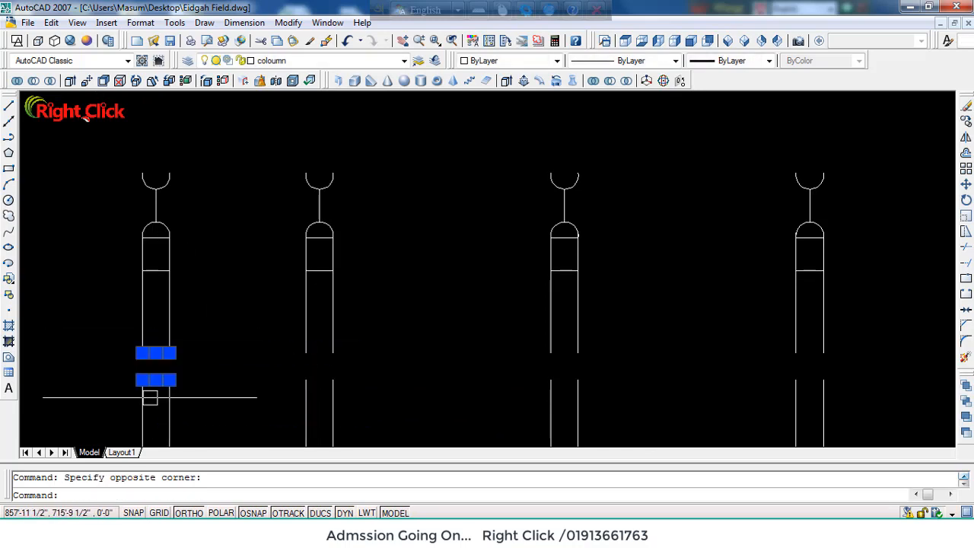
key("Delete")
Step: Erase the short horizontal rail lines across the innermost mirrored column and the column beside it
scroll(317, 310, "down", 5)
scroll(198, 332, "up", 3)
scroll(198, 332, "up", 4)
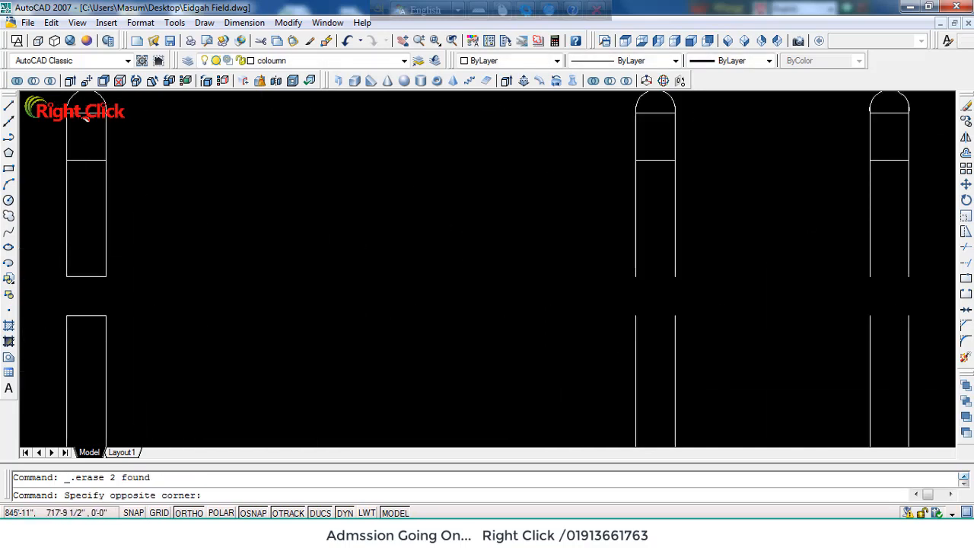
left_click(85, 355)
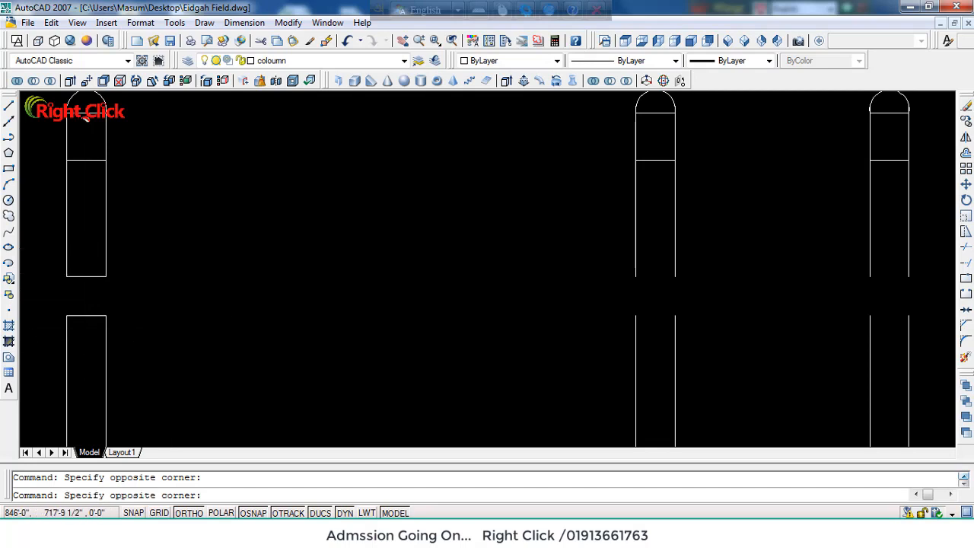
left_click(84, 342)
key("Delete")
scroll(170, 294, "down", 6)
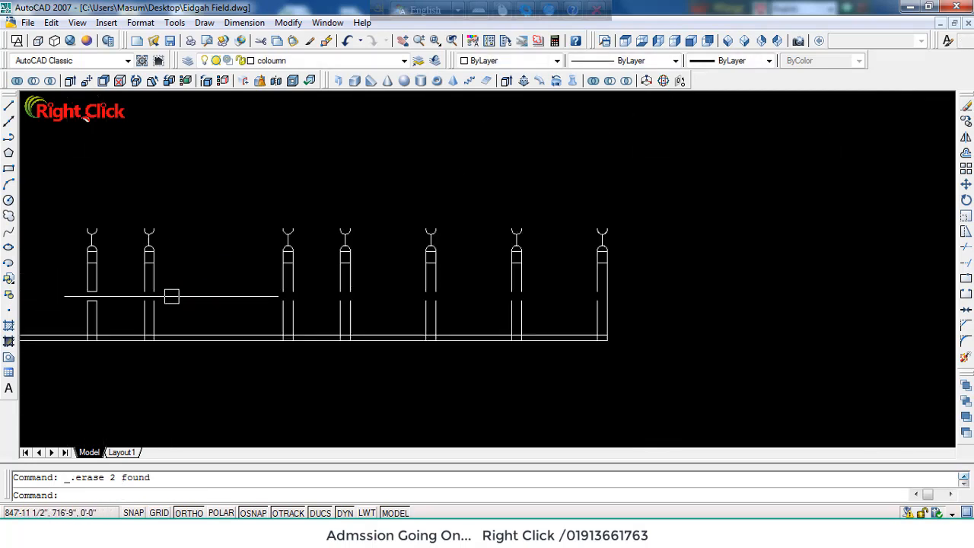
scroll(99, 294, "up", 6)
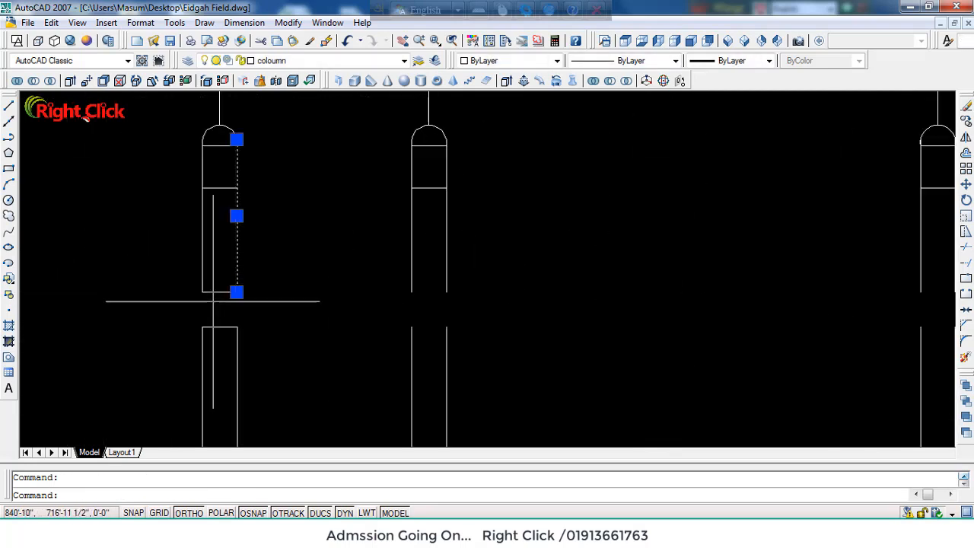
left_click(225, 277)
left_click(210, 333)
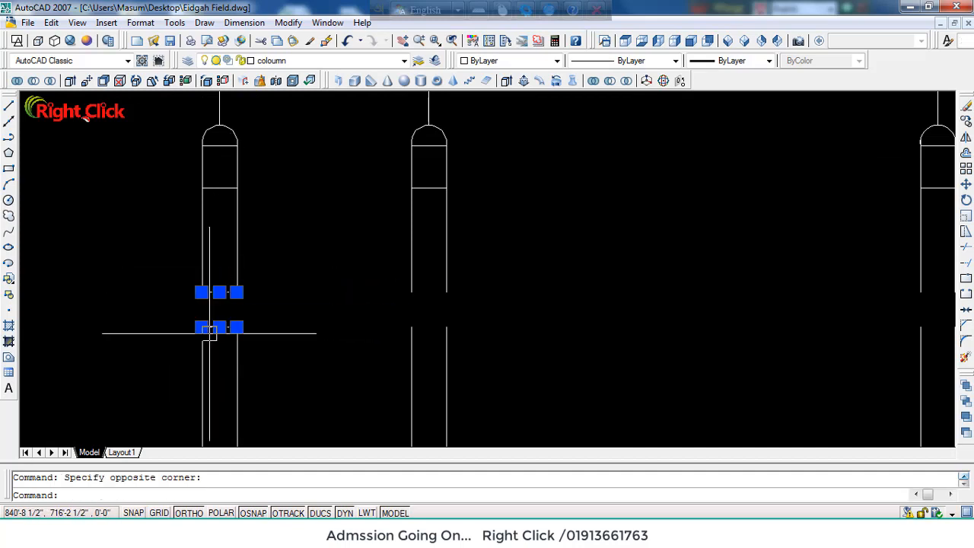
key("Delete")
Step: Erase the short horizontal rail lines across the third and second columns from the mirrored end
scroll(283, 315, "down", 5)
scroll(226, 300, "up", 7)
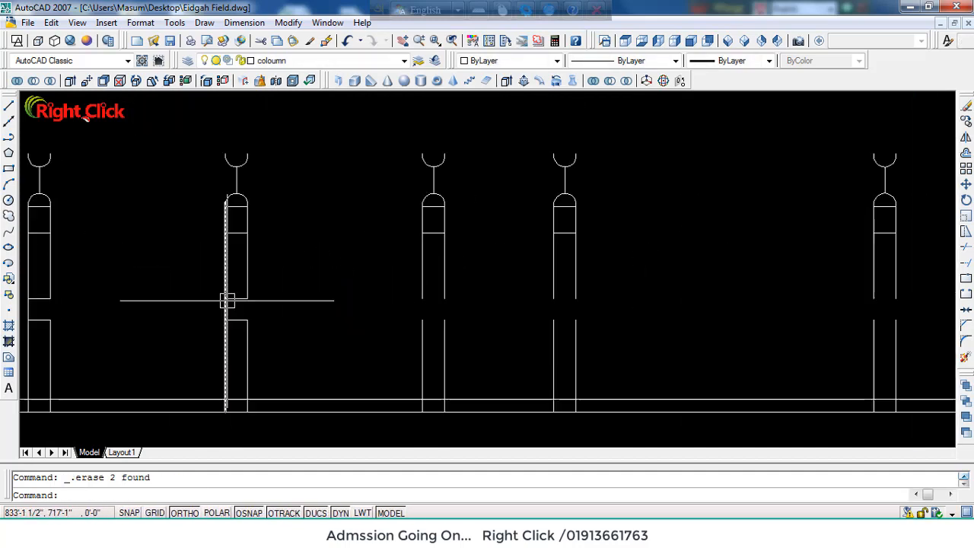
left_click(241, 264)
left_click(207, 402)
scroll(213, 402, "down", 5)
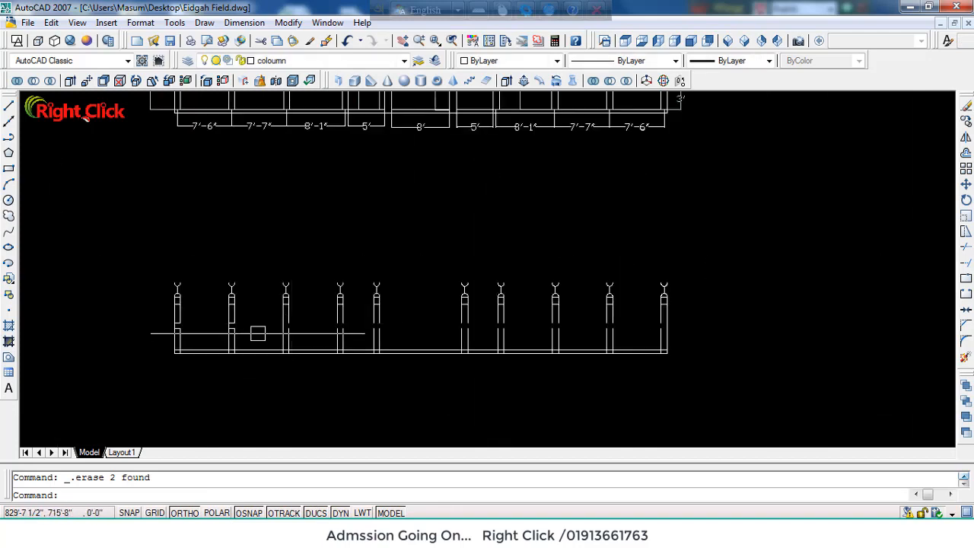
scroll(256, 332, "up", 6)
left_click(336, 343)
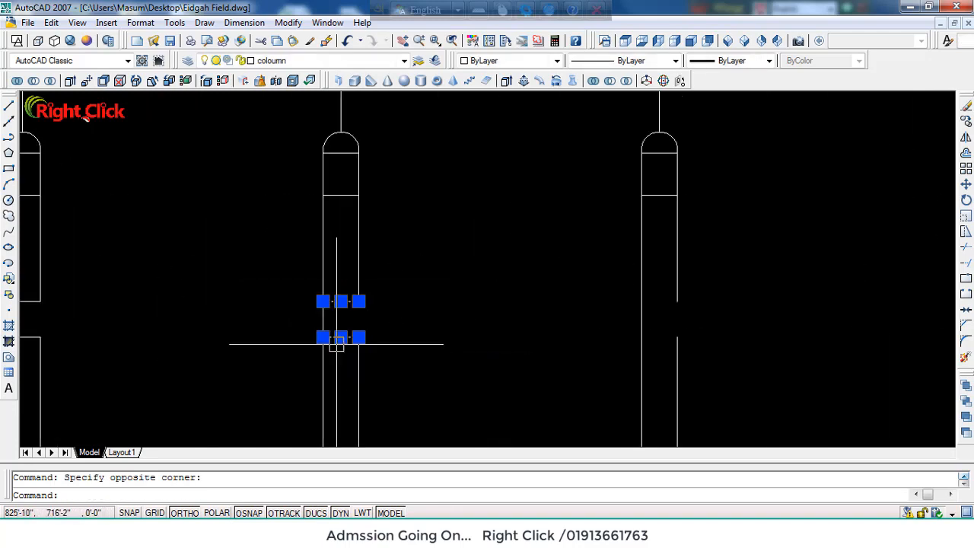
key("Delete")
Step: Erase the two short horizontal lines across the mirrored end column at the middle rail
scroll(464, 291, "up", 1)
scroll(307, 322, "up", 3)
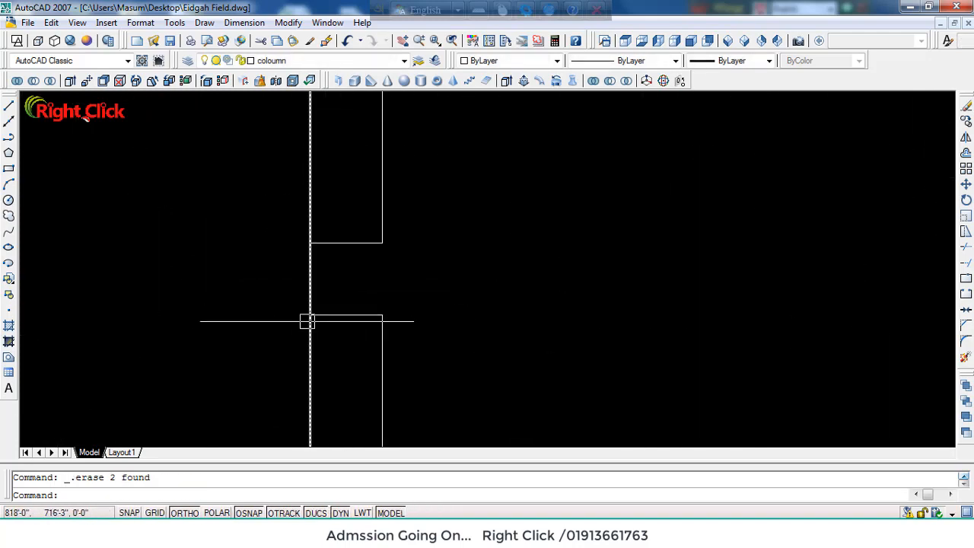
left_click(386, 174)
left_click(333, 417)
scroll(397, 332, "down", 2)
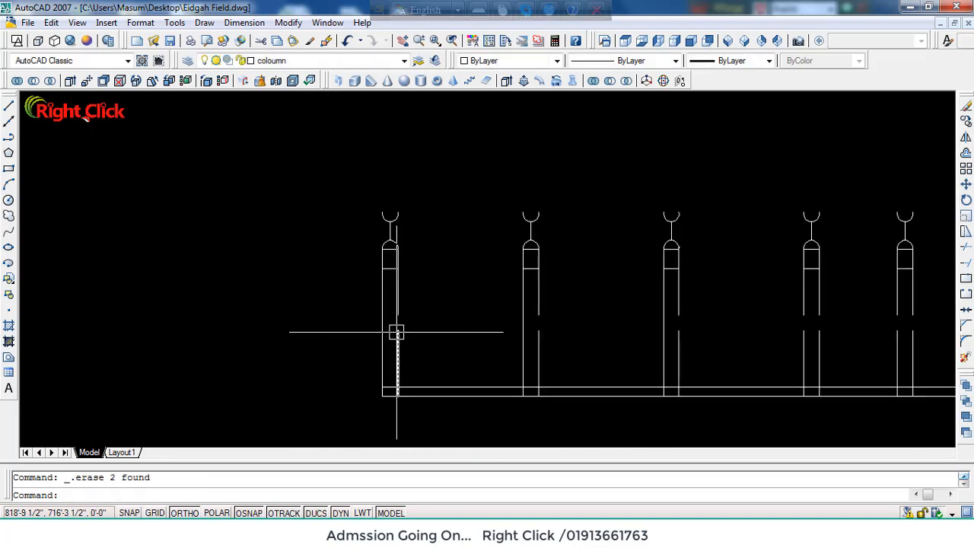
Step: Draw the lower middle-rail line between the inner edges of the two end columns, along the bottom of the trimmed gaps
type("l")
key("Return")
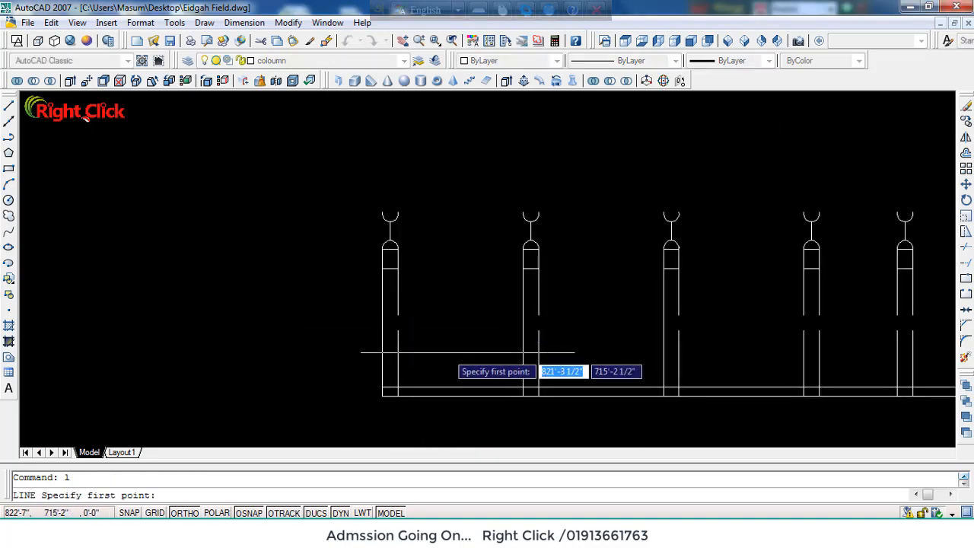
scroll(570, 330, "down", 3)
middle_click_drag(911, 352, 550, 316)
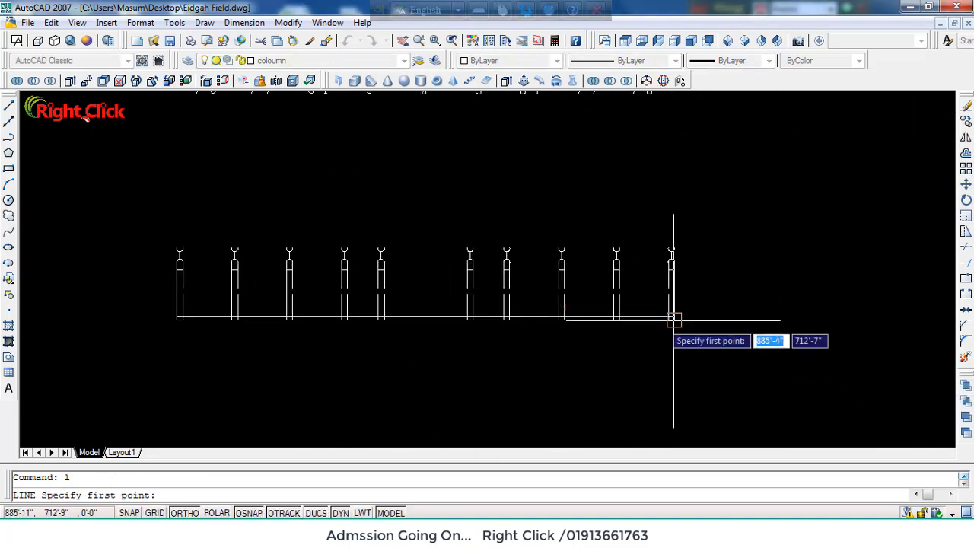
scroll(678, 308, "up", 6)
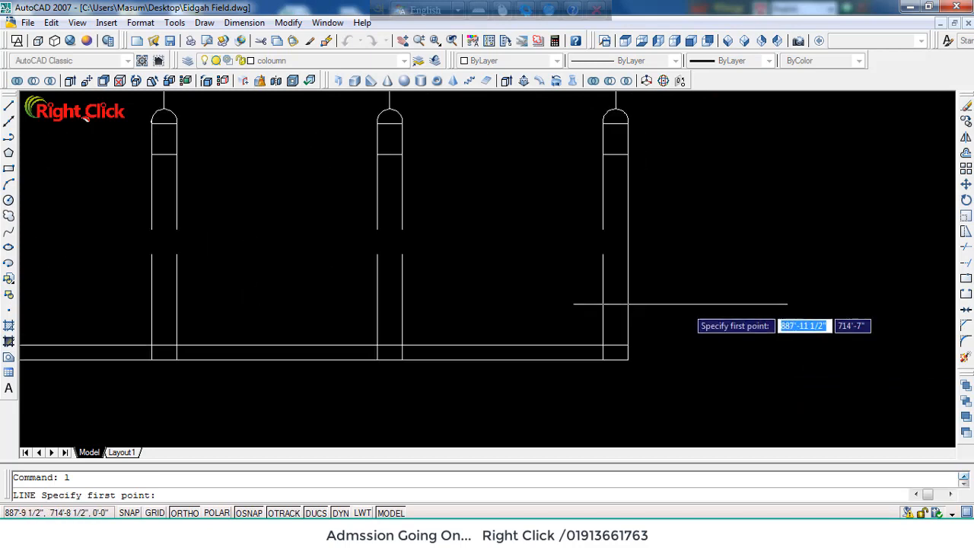
left_click(600, 255)
scroll(601, 255, "down", 5)
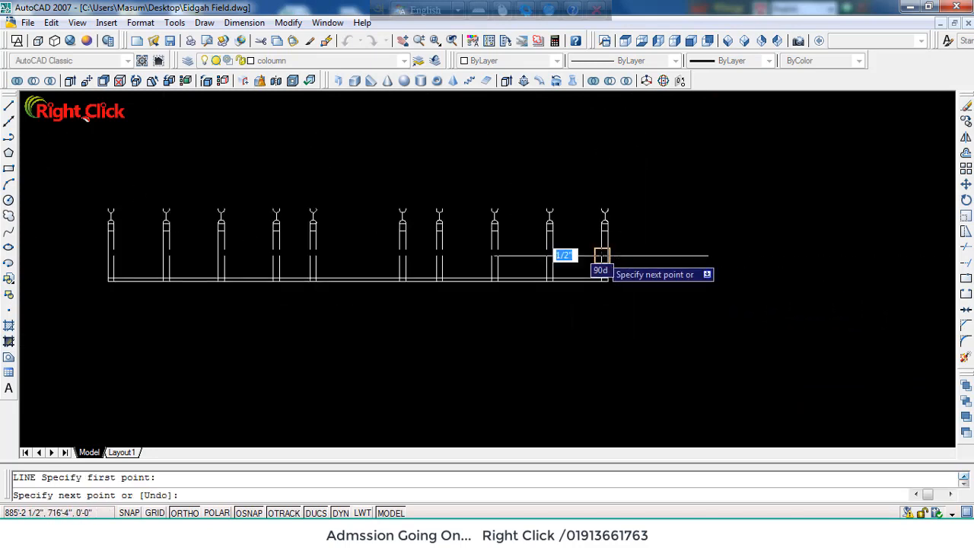
scroll(113, 255, "up", 5)
left_click(109, 257)
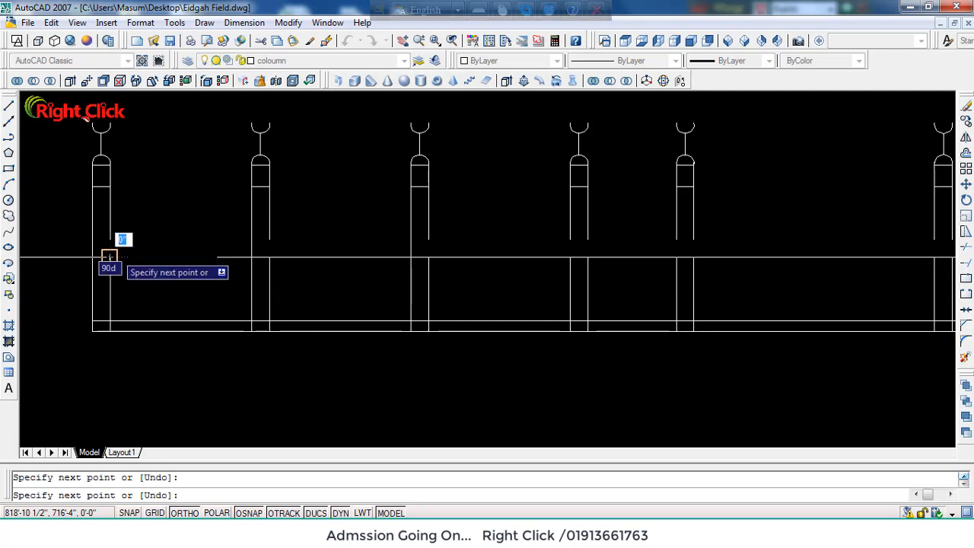
key("Return")
Step: Draw the upper middle-rail line between the inner edges of the two end columns, along the top of the trimmed gaps
key("Return")
left_click(109, 239)
scroll(108, 240, "down", 4)
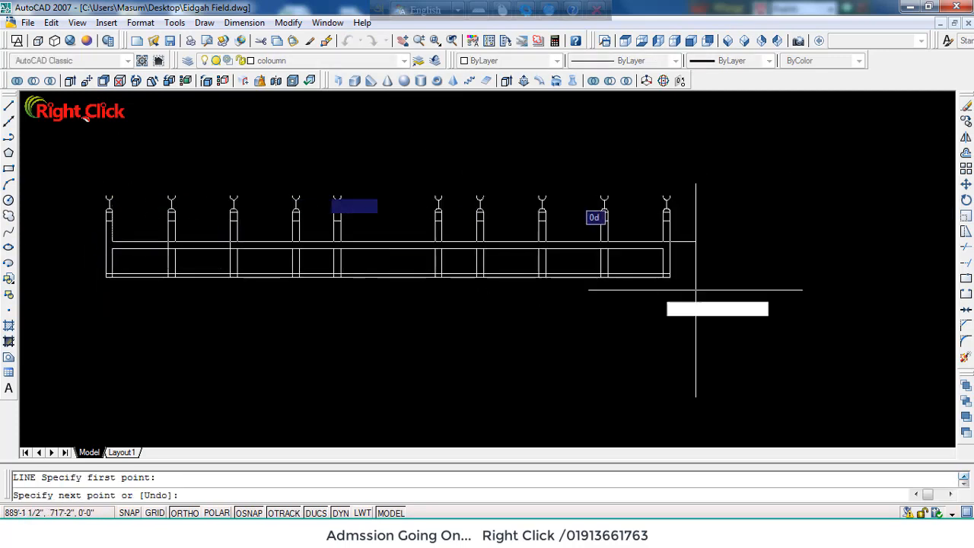
scroll(681, 221, "up", 5)
left_click(592, 261)
key("Return")
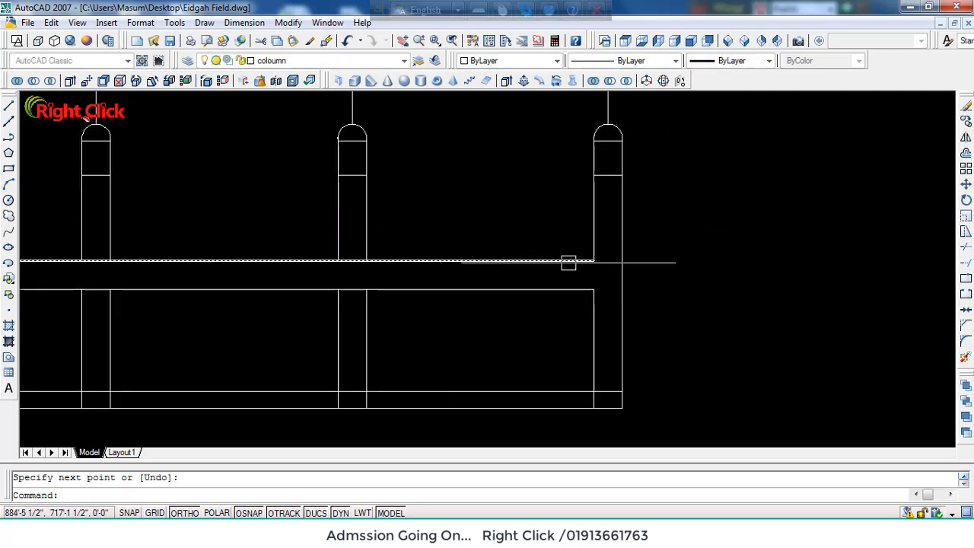
Step: Check the reference elevation and trim both rail lines inside the second and third columns from the original end
scroll(568, 261, "down", 4)
scroll(454, 278, "down", 4)
scroll(502, 266, "up", 7)
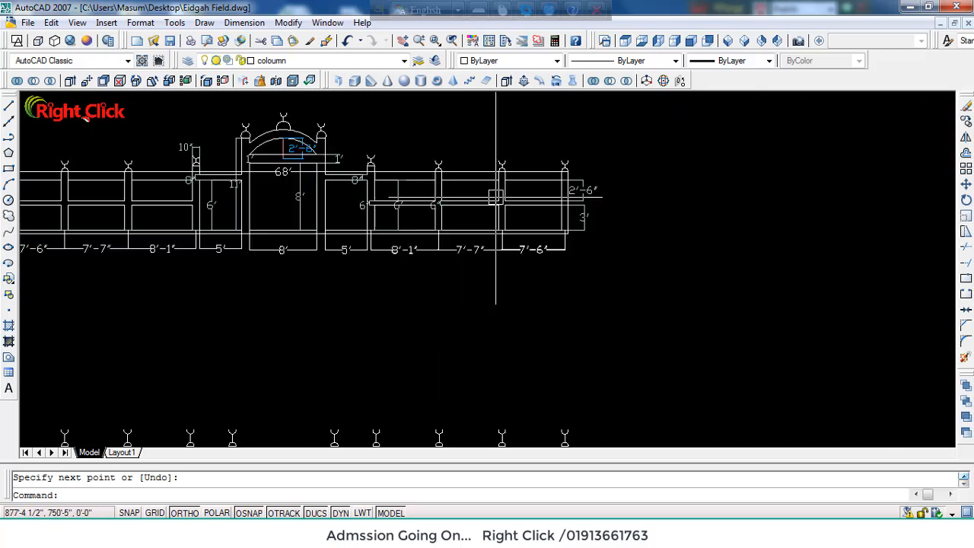
scroll(414, 214, "down", 5)
scroll(452, 265, "up", 8)
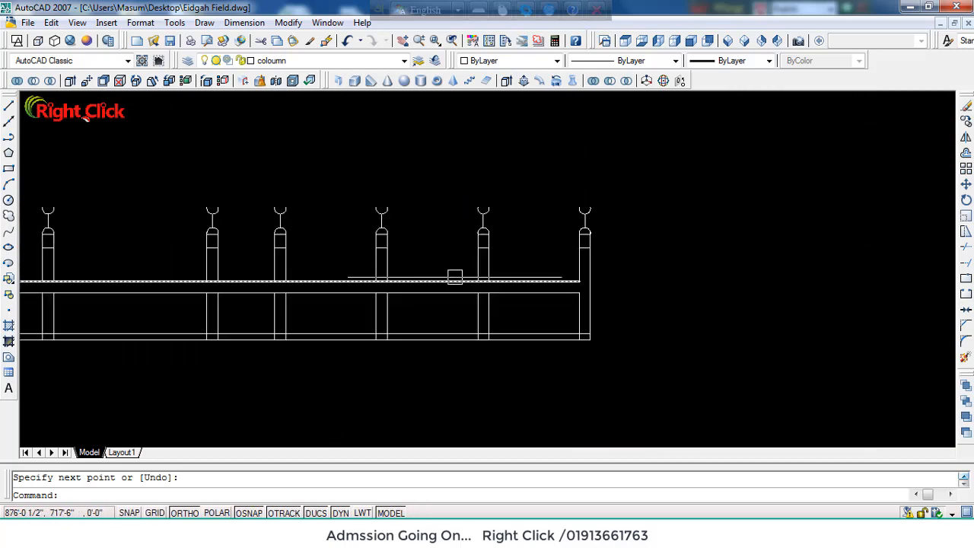
key("Escape")
type("tr")
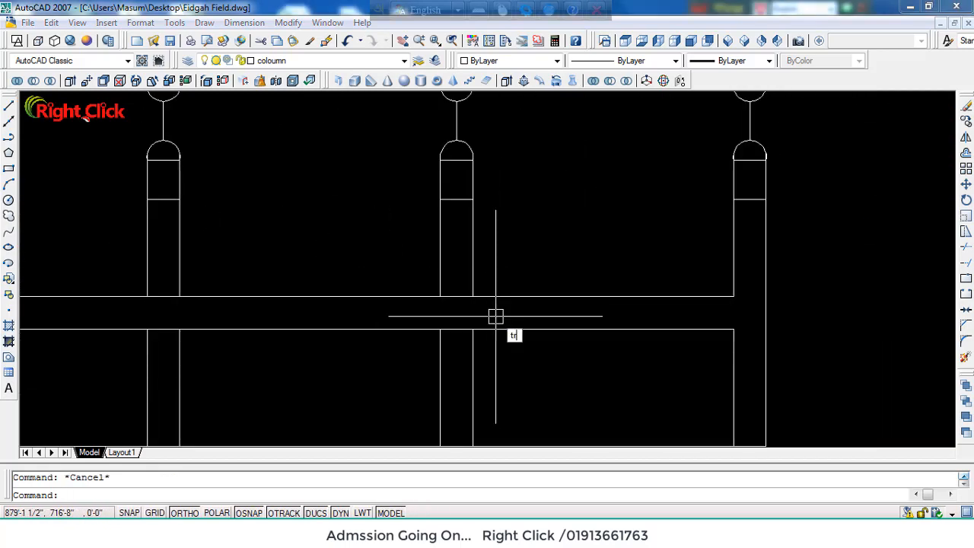
key("Return")
key("Return")
left_click(451, 272)
left_click(454, 376)
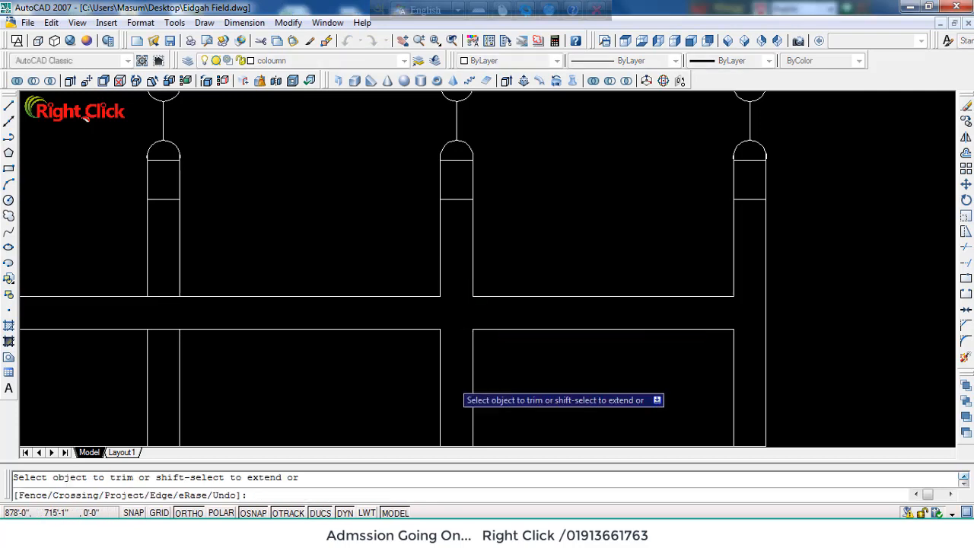
left_click(169, 278)
left_click(149, 373)
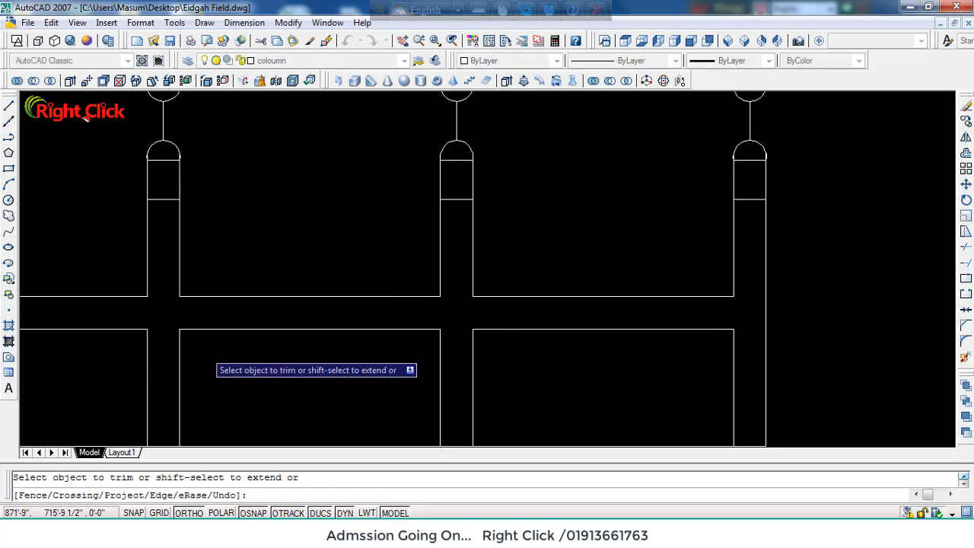
Step: Trim both rail lines inside the fourth column from the original end and inside the innermost mirrored column
scroll(213, 365, "down", 3)
scroll(171, 369, "up", 3)
left_click(363, 300)
left_click(152, 287)
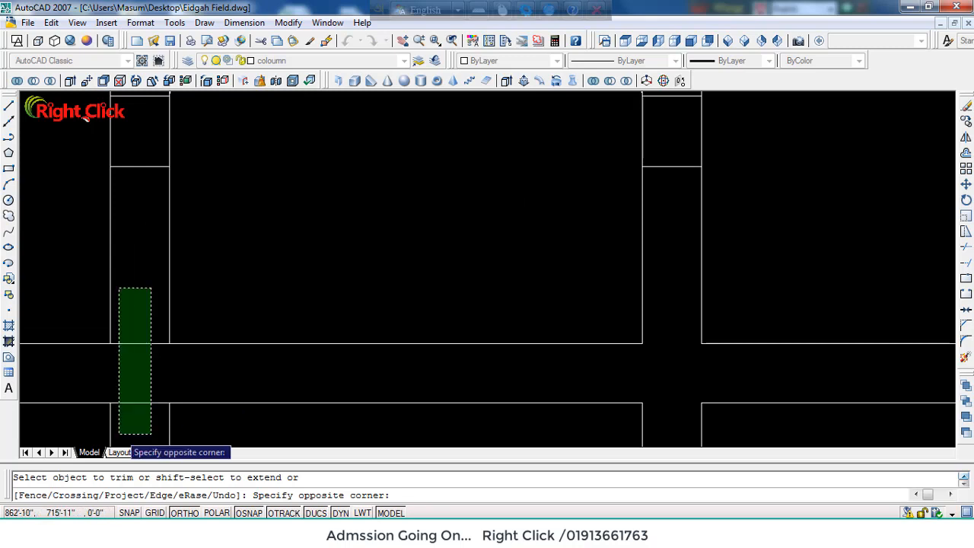
left_click(118, 433)
scroll(338, 322, "down", 7)
scroll(138, 326, "up", 4)
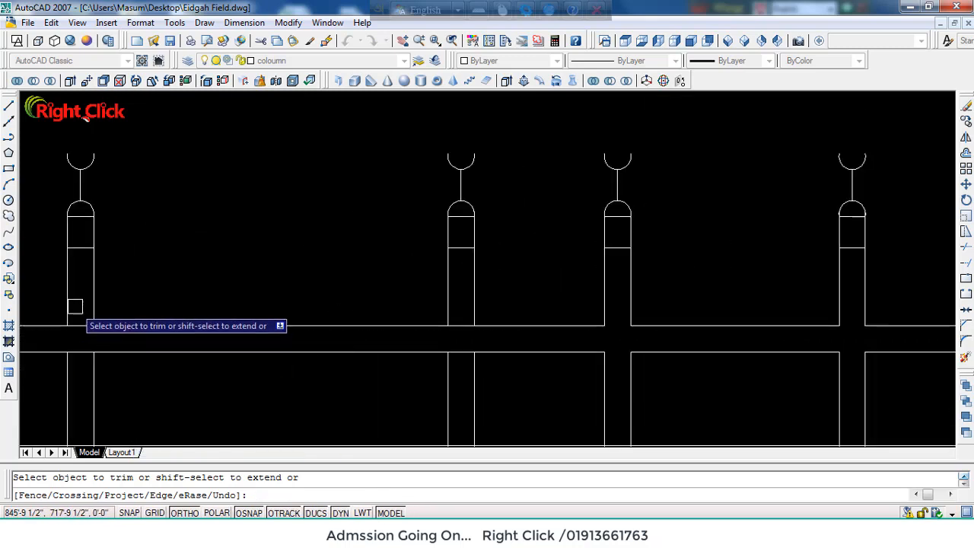
left_click(83, 371)
Step: Trim both rail lines inside the middle column of the mirrored half and inside its neighbour toward the centre
scroll(134, 373, "down", 7)
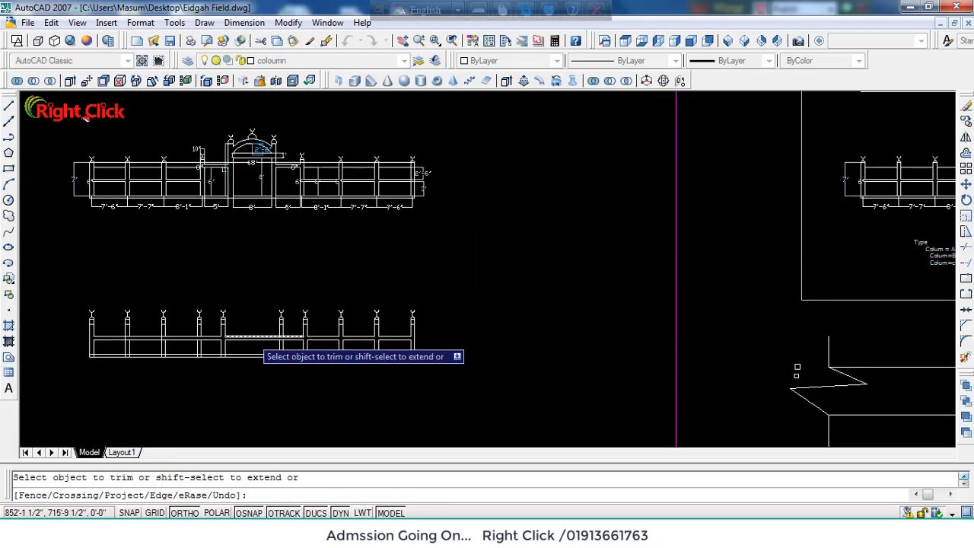
scroll(156, 335, "up", 4)
scroll(156, 346, "up", 4)
left_click(172, 389)
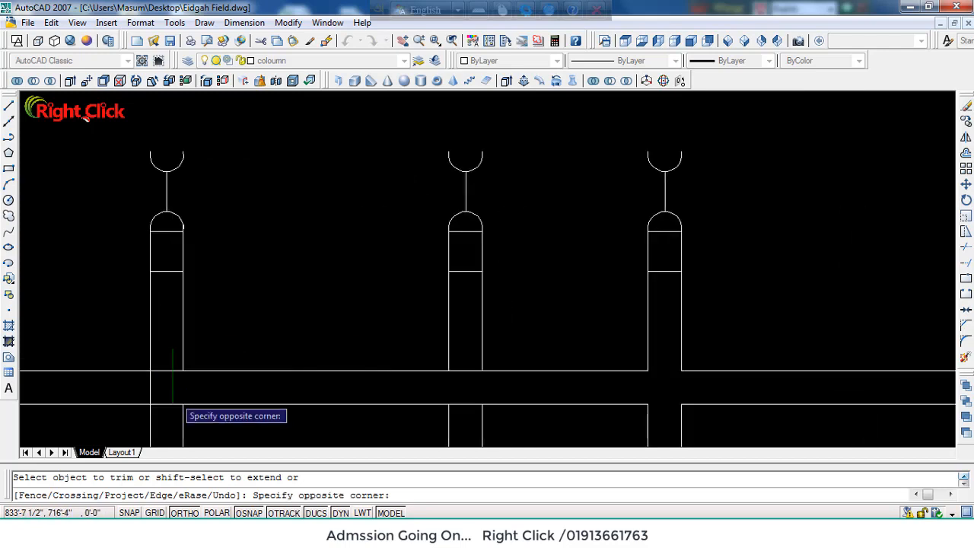
left_click(173, 424)
scroll(345, 316, "down", 5)
scroll(381, 320, "up", 9)
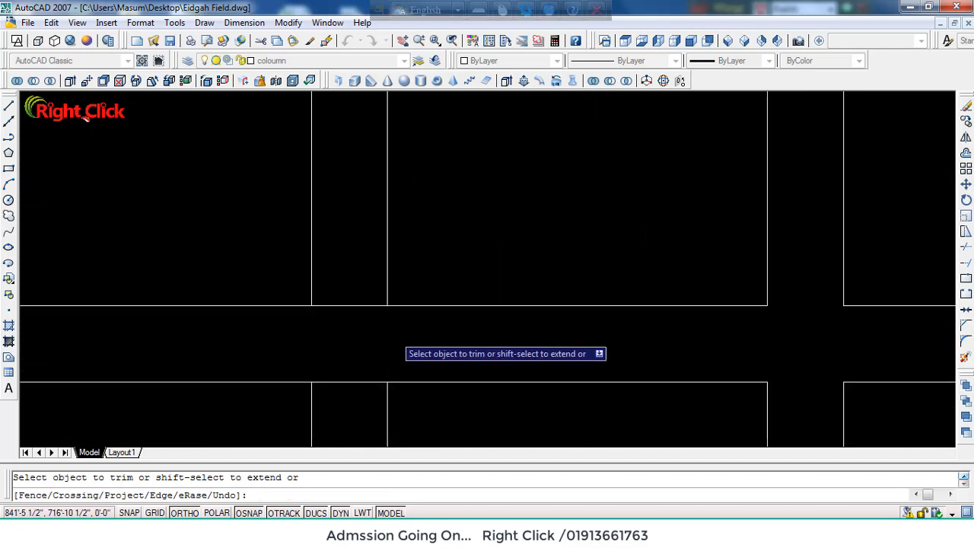
left_click(357, 272)
left_click(336, 423)
Step: Trim both rail lines and the remaining vertical edge inside the rail at the second column from the mirrored end
scroll(427, 366, "down", 5)
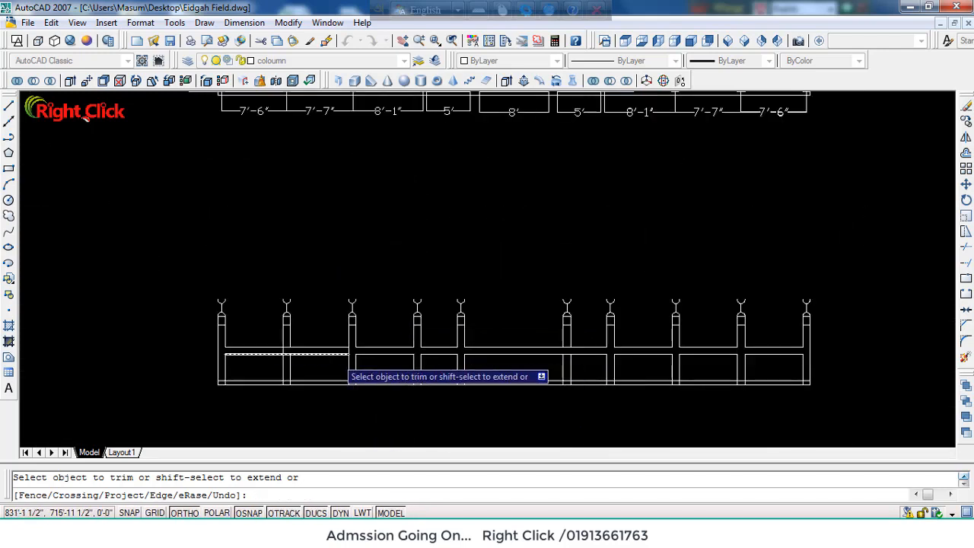
scroll(309, 344, "up", 8)
left_click(304, 259)
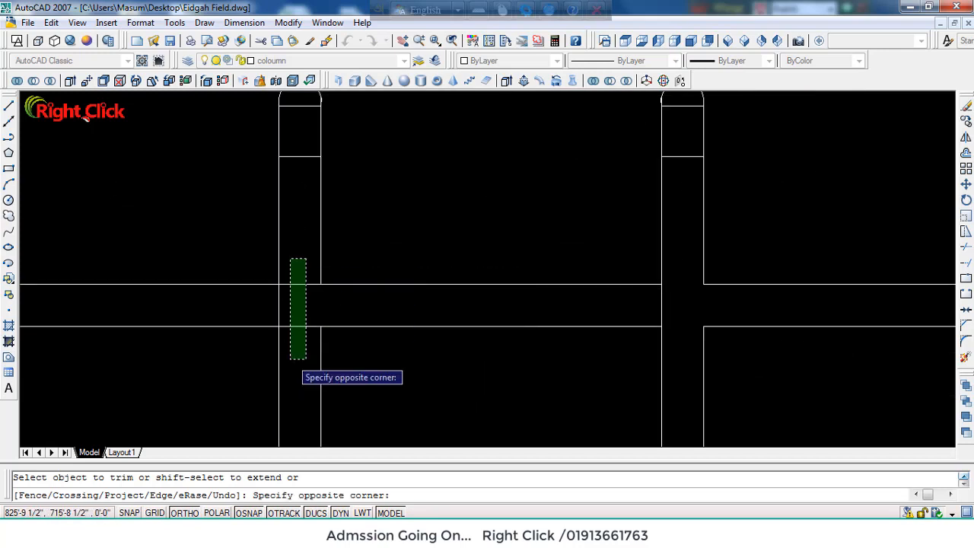
left_click(290, 359)
scroll(299, 358, "down", 5)
scroll(303, 353, "up", 6)
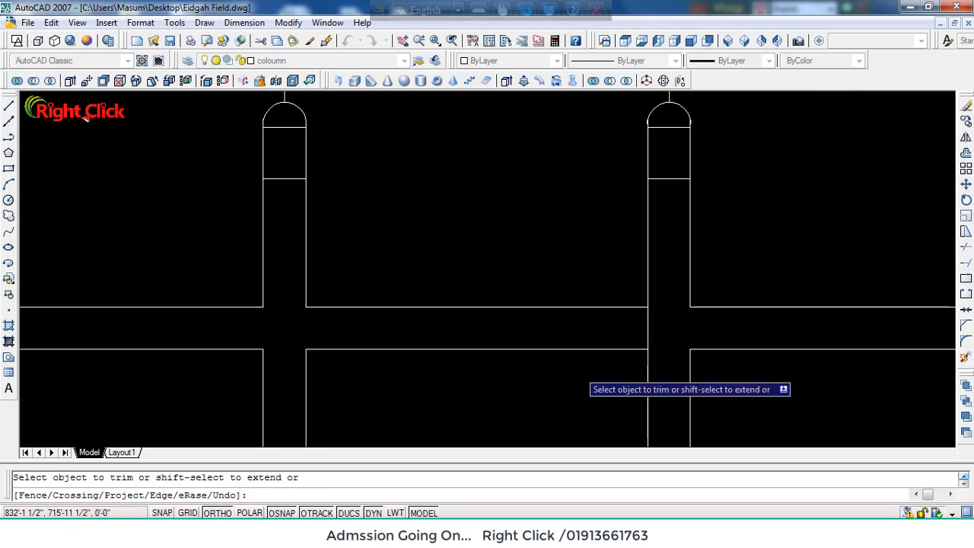
scroll(648, 346, "down", 5)
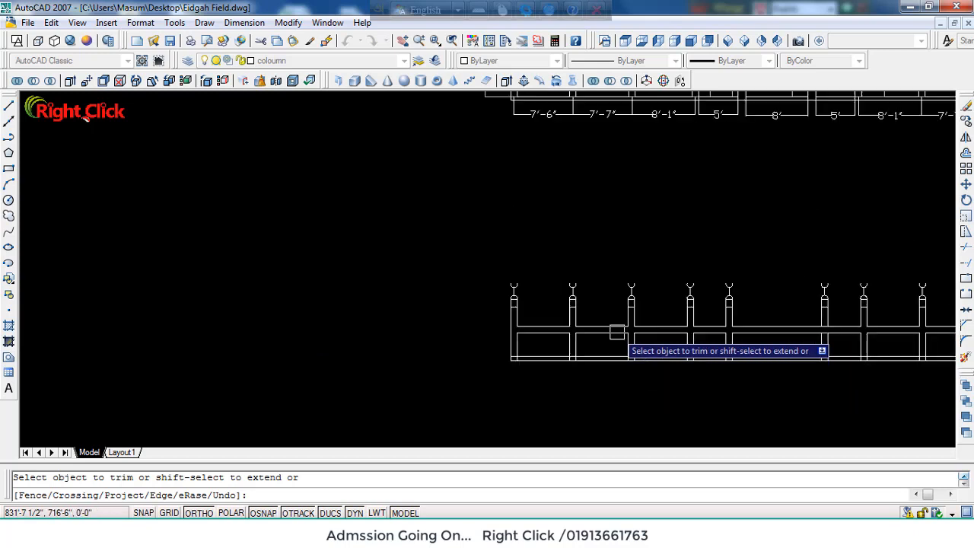
middle_click_drag(809, 398, 616, 422)
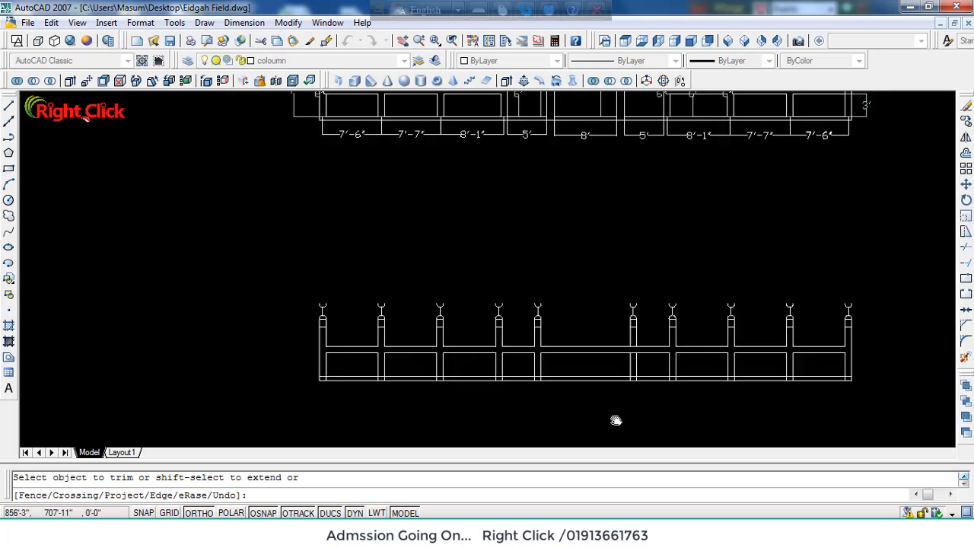
scroll(616, 419, "down", 2)
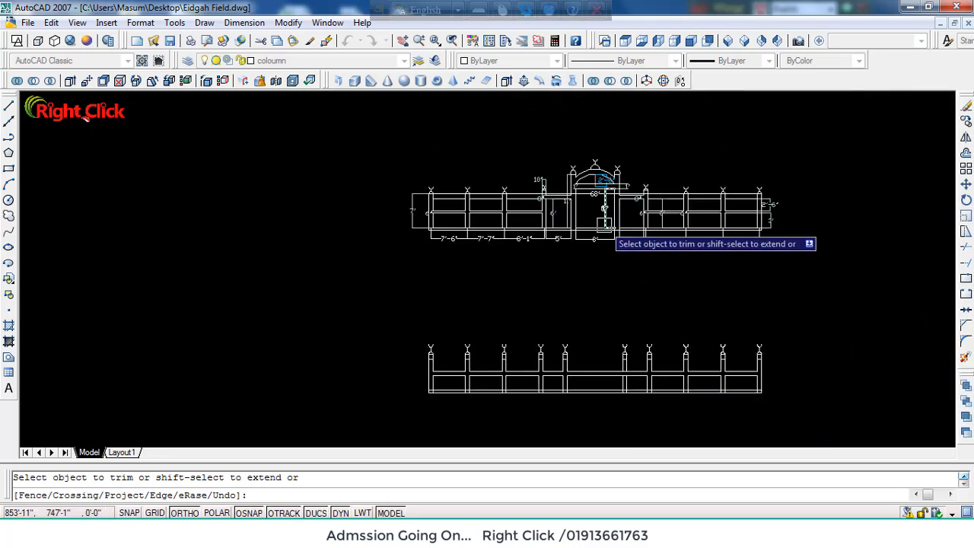
scroll(598, 384, "up", 3)
key("Escape")
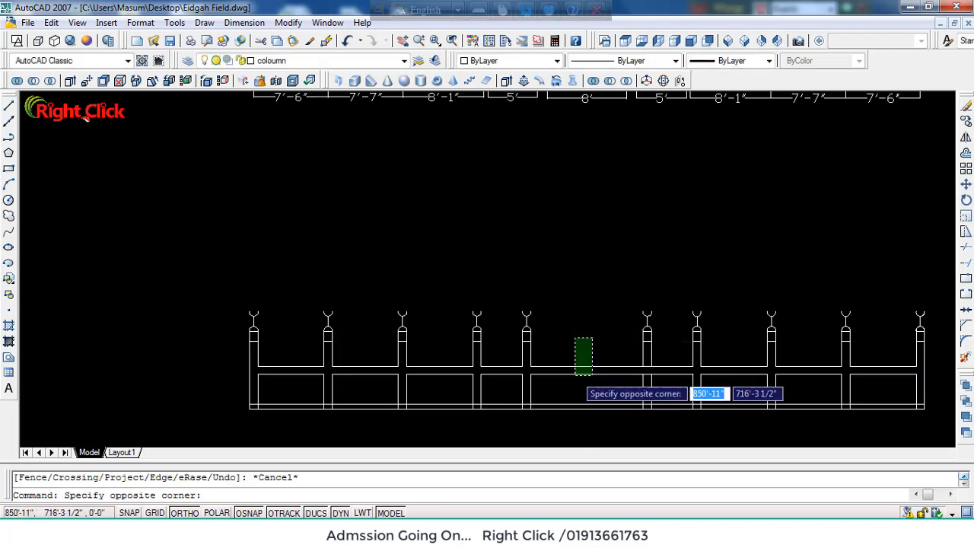
left_click(576, 374)
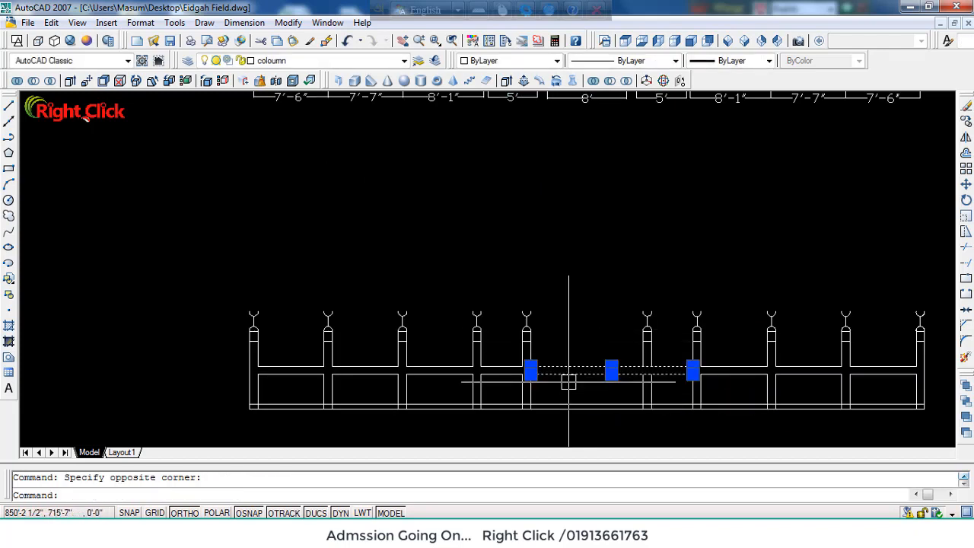
key("Delete")
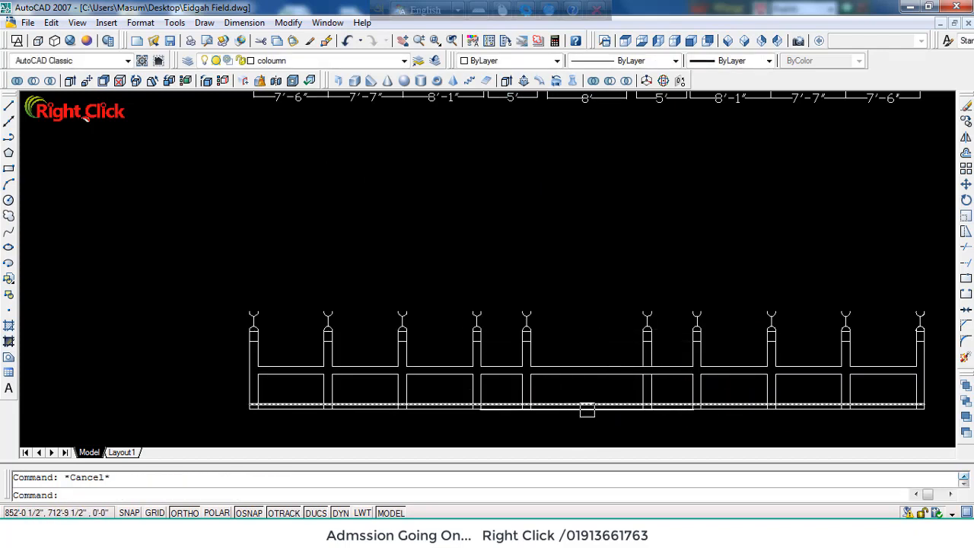
Step: Trim both rail lines inside the mirrored column that borders the central gate opening
type("tr")
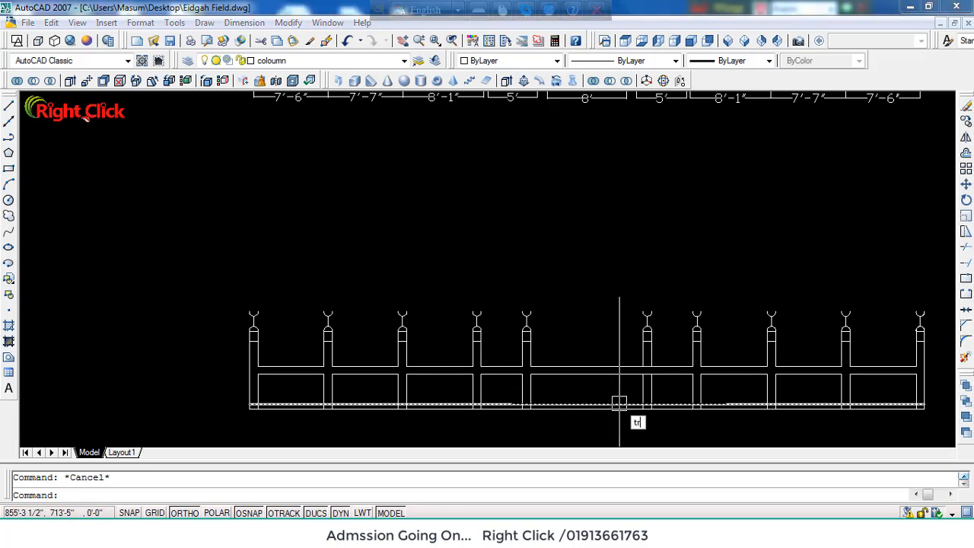
key("Return")
key("Return")
scroll(620, 400, "up", 4)
left_click(579, 299)
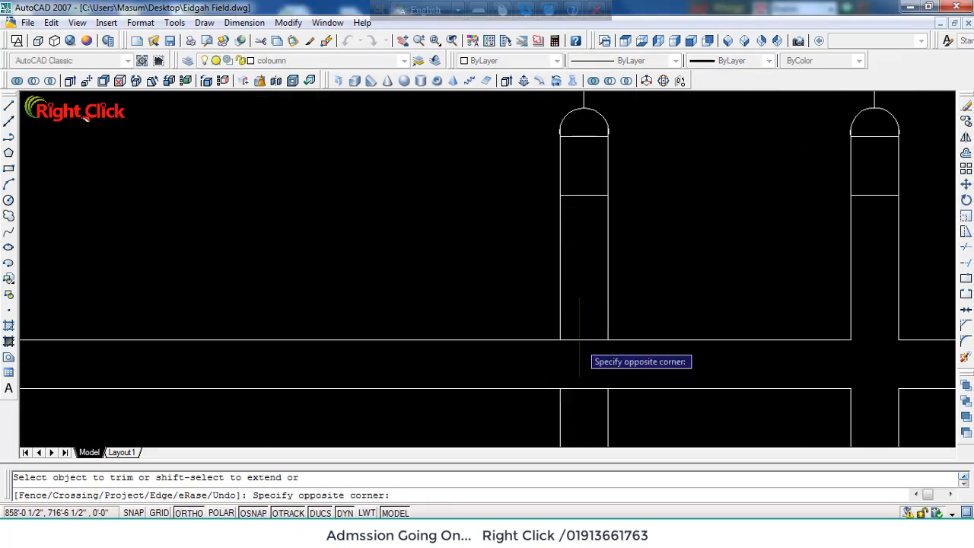
left_click(576, 426)
scroll(620, 342, "down", 5)
scroll(589, 289, "up", 3)
key("Escape")
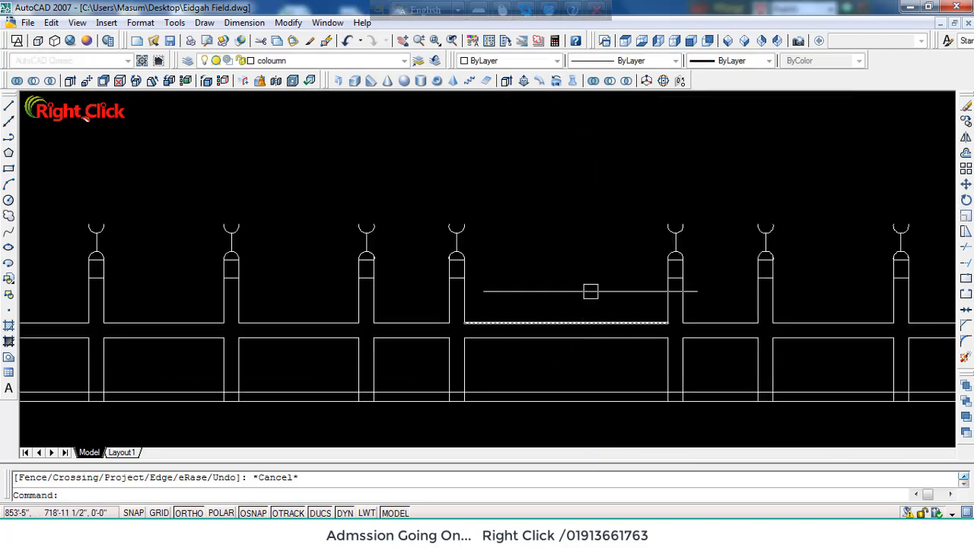
Step: Erase the two rail lines spanning the central gate opening between the innermost columns
left_click(596, 279)
left_click(545, 379)
key("Delete")
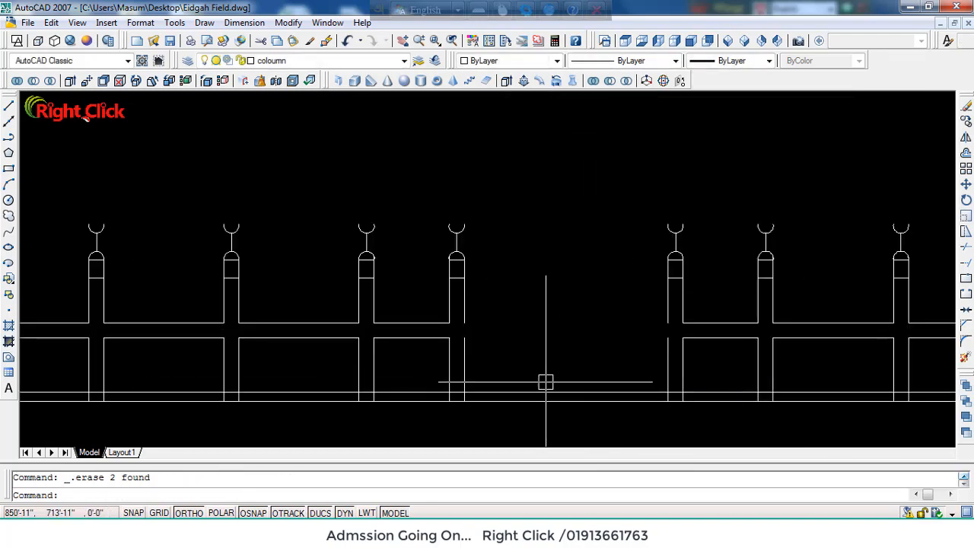
Step: Erase the full-width horizontal line crossing the reference elevation at the column tops
scroll(545, 383, "down", 4)
middle_click_drag(588, 173, 551, 287)
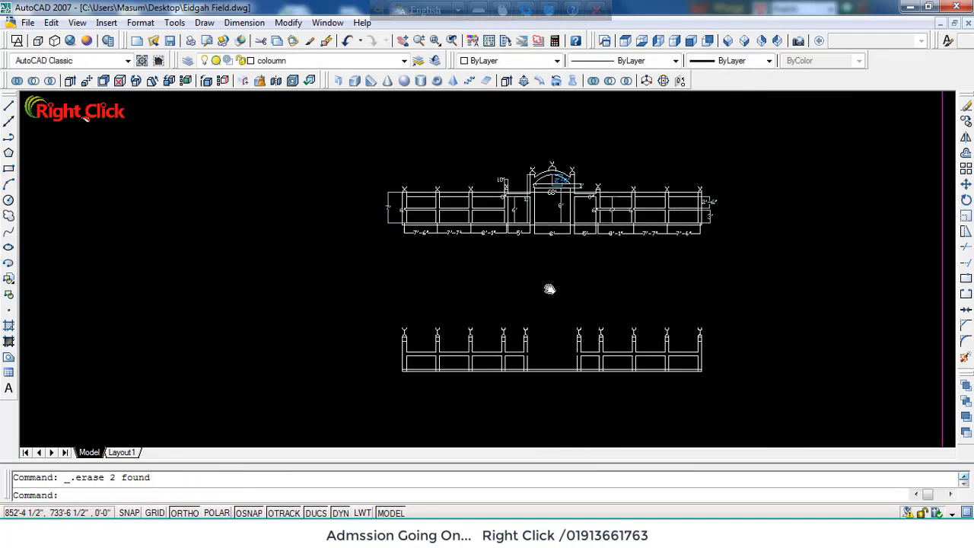
scroll(554, 207, "up", 4)
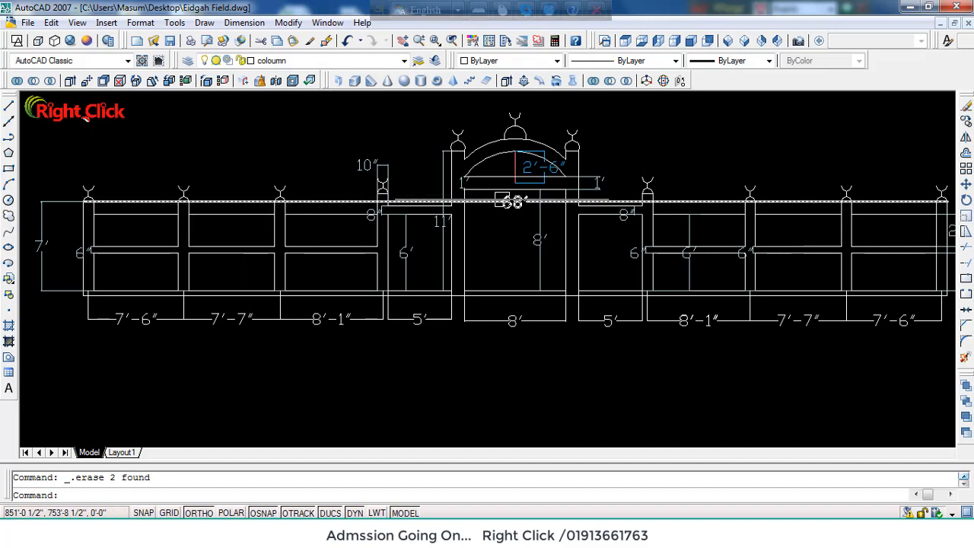
left_click(486, 200)
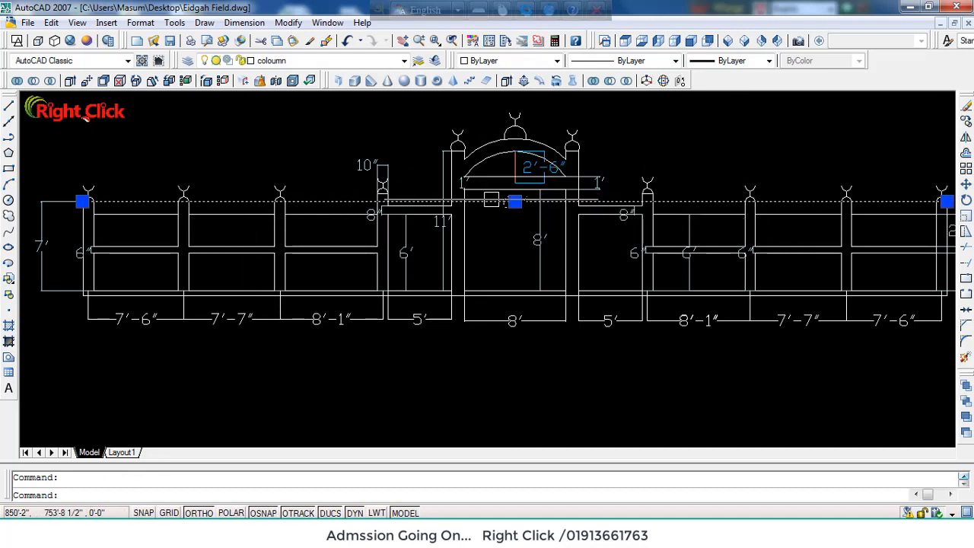
key("Delete")
scroll(576, 220, "down", 2)
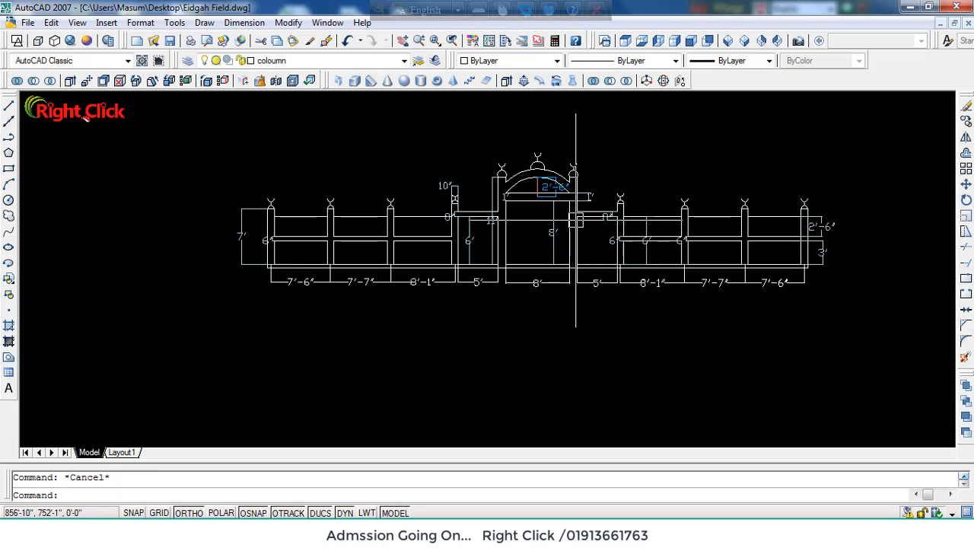
Step: Examine the central gate's layout and dimensions in the reference elevation and compare it with the redrawn wall
scroll(576, 220, "down", 1)
scroll(574, 209, "up", 4)
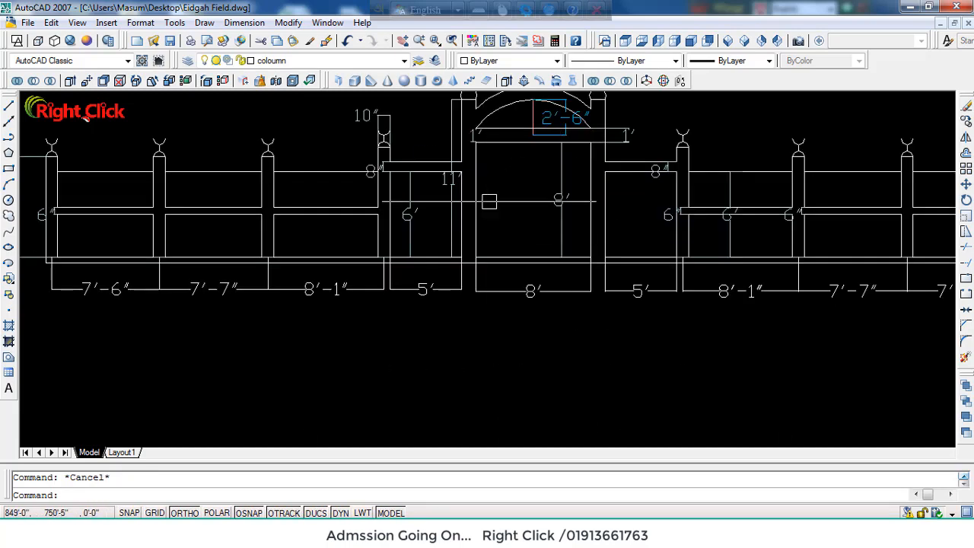
scroll(490, 198, "down", 3)
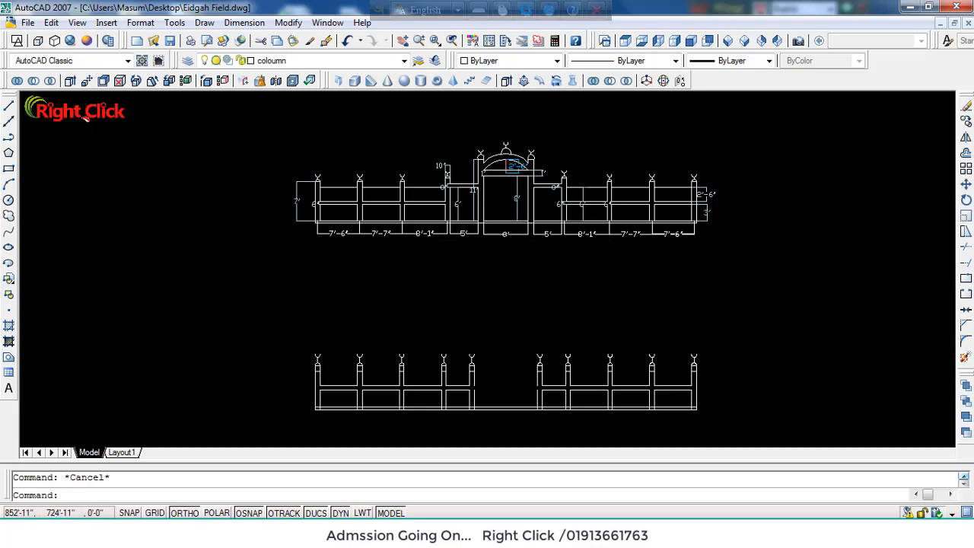
scroll(505, 387, "up", 1)
scroll(497, 282, "down", 2)
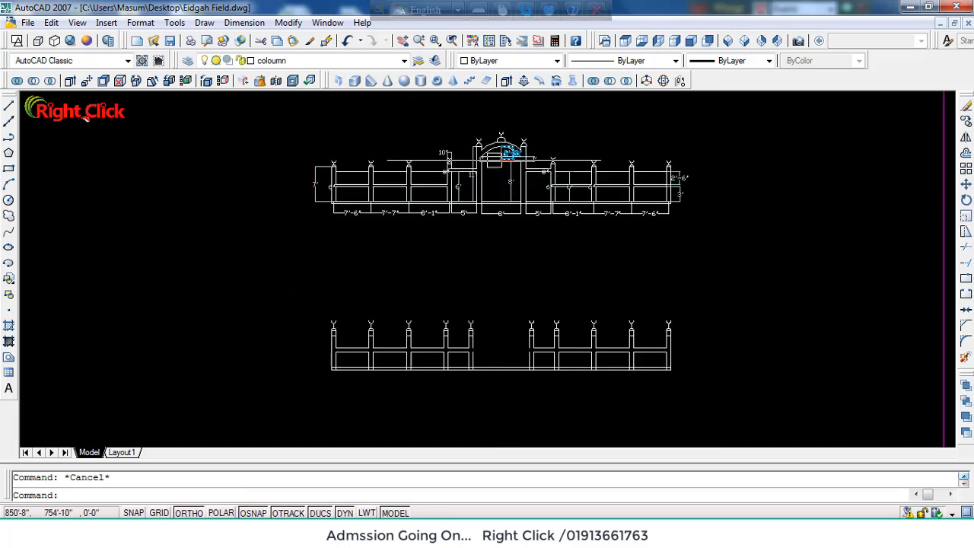
scroll(495, 154, "up", 4)
scroll(463, 157, "down", 4)
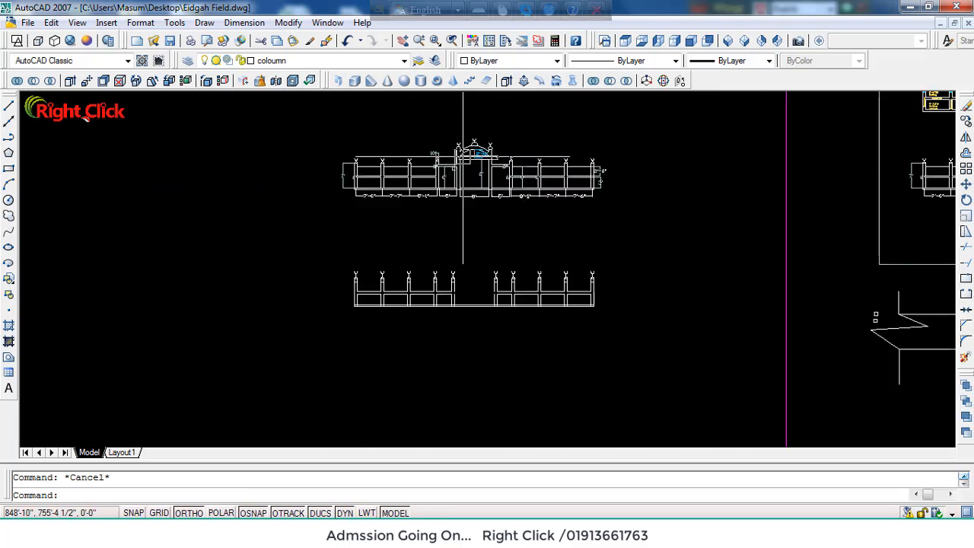
scroll(471, 213, "up", 3)
scroll(470, 226, "up", 1)
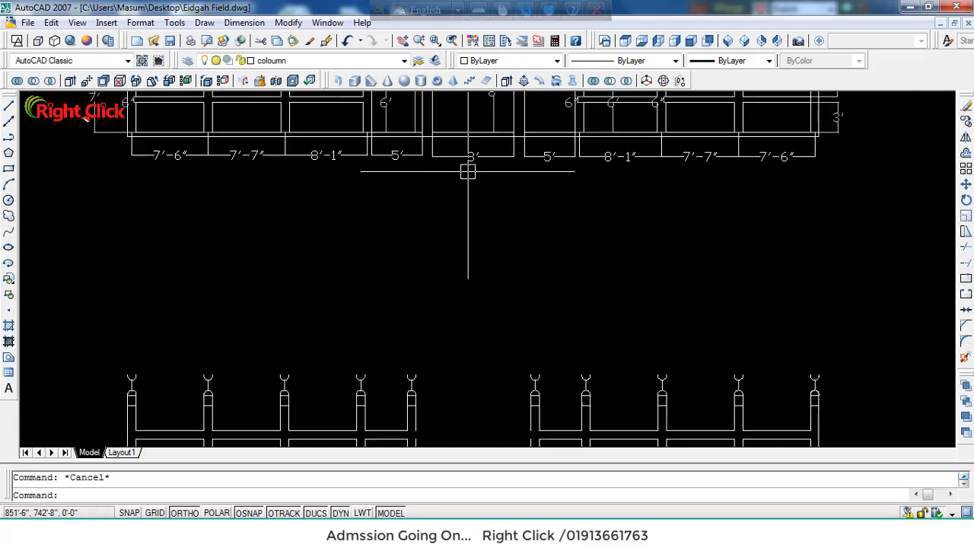
middle_click_drag(469, 165, 447, 338)
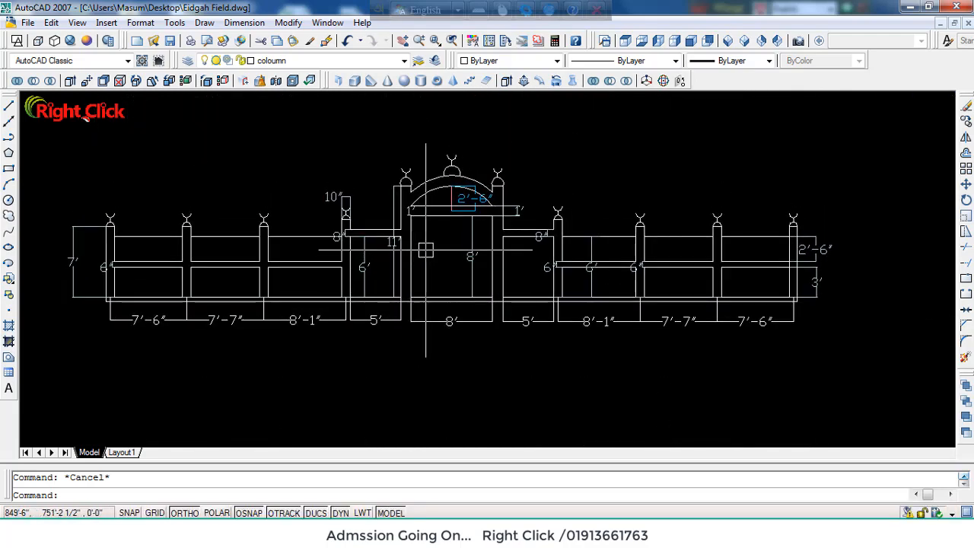
scroll(428, 250, "down", 6)
scroll(436, 314, "up", 5)
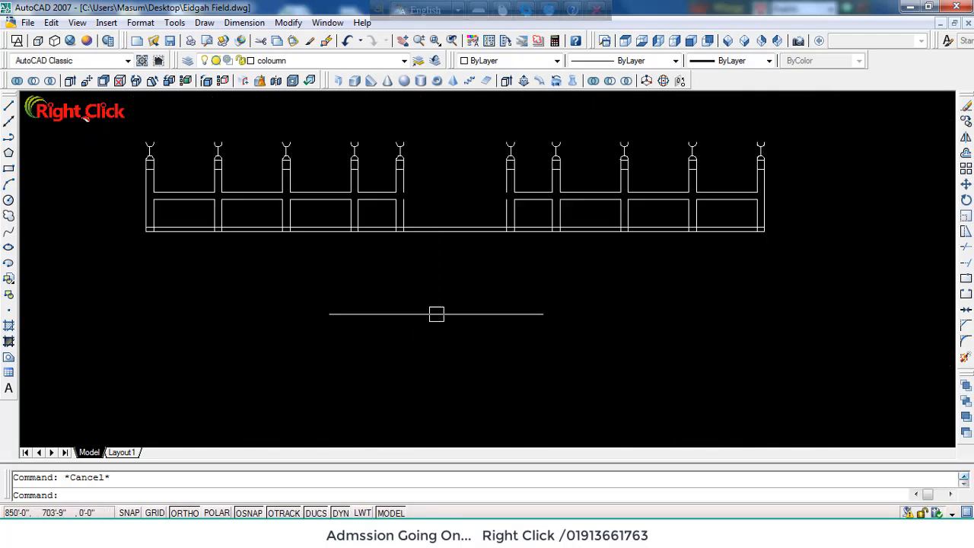
type("l")
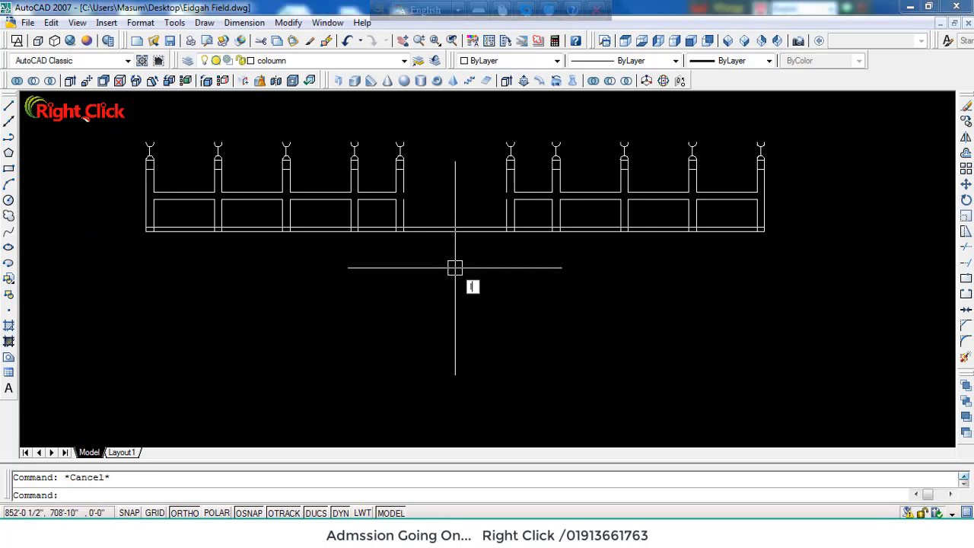
key("Return")
scroll(413, 163, "up", 3)
scroll(400, 172, "down", 5)
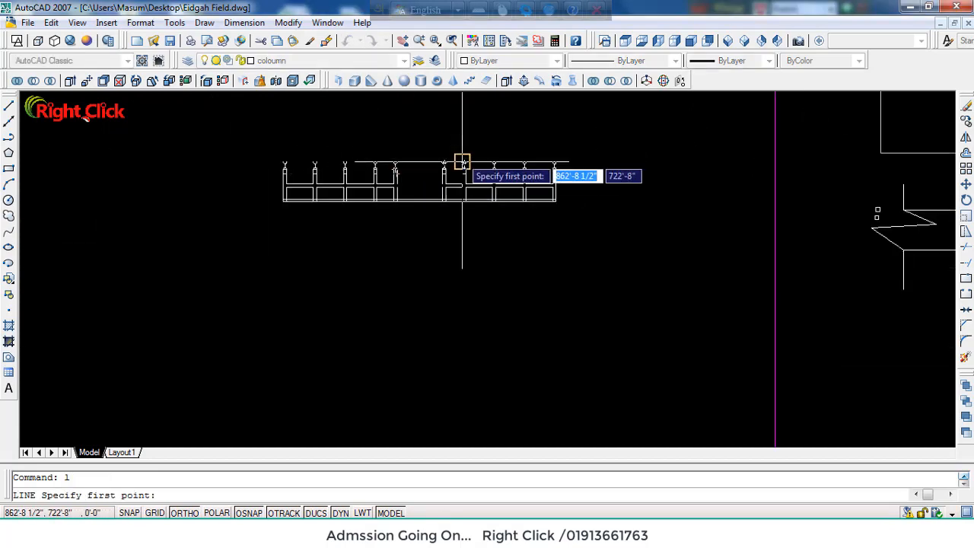
scroll(462, 159, "up", 5)
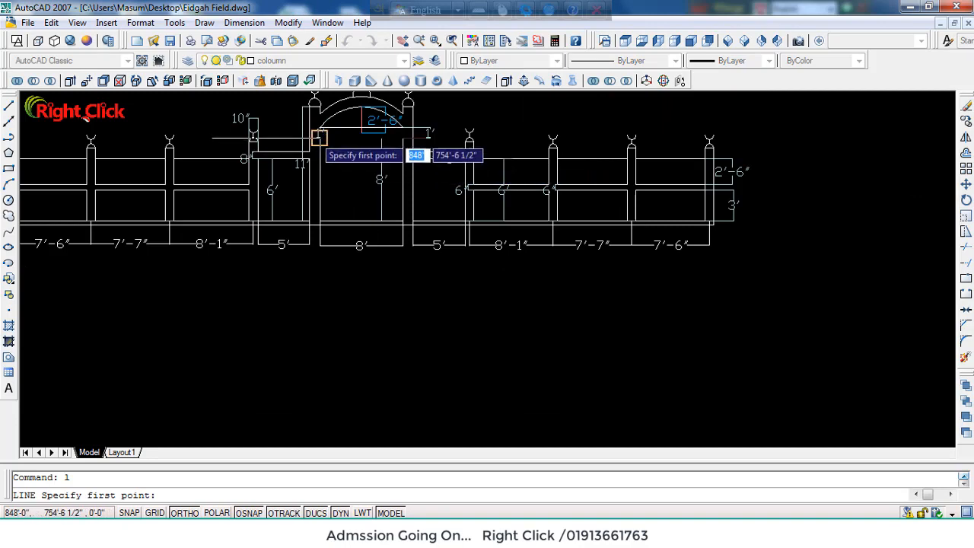
scroll(414, 218, "down", 4)
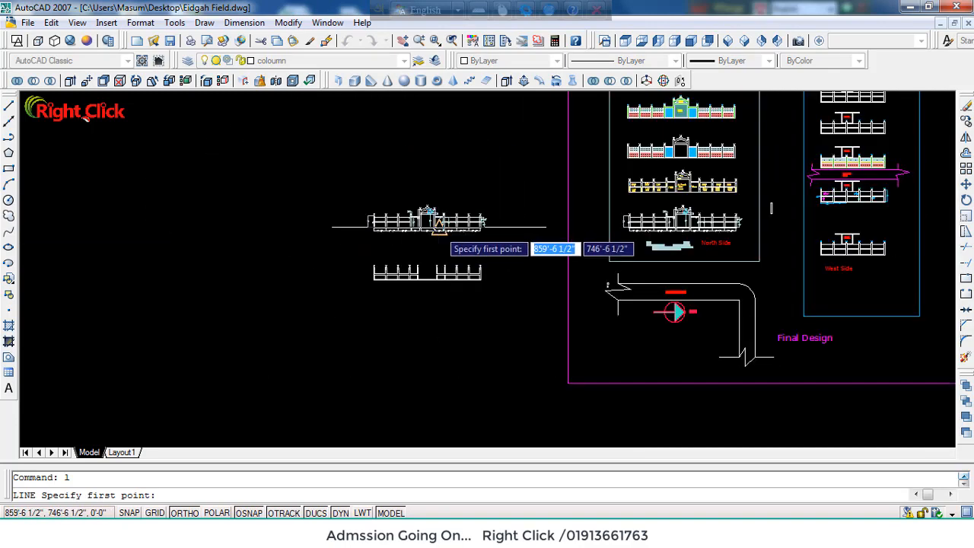
scroll(438, 282, "up", 4)
key("Escape")
Step: Offset the upper base line of the redrawn wall 8' upward to mark the gate opening's height
type("o")
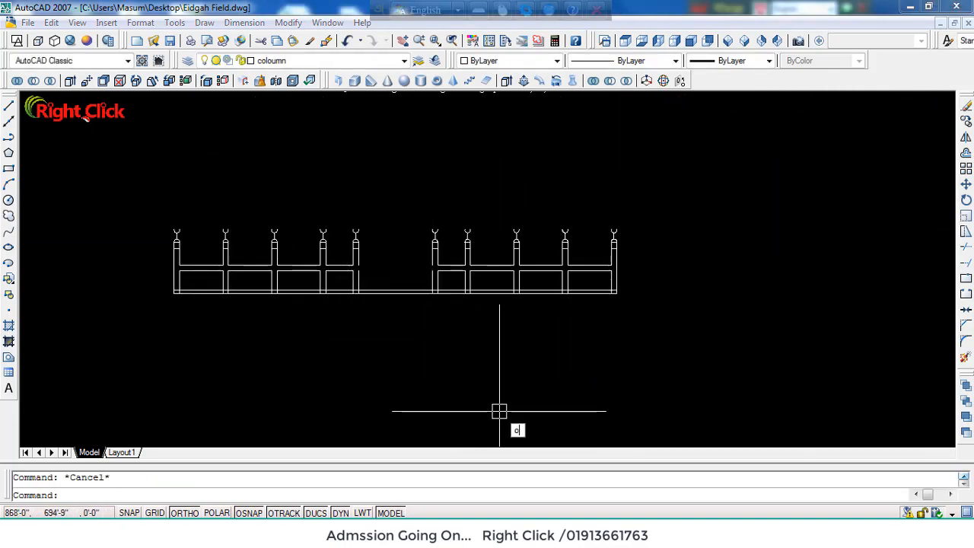
key("Return")
type("8")
key("Return")
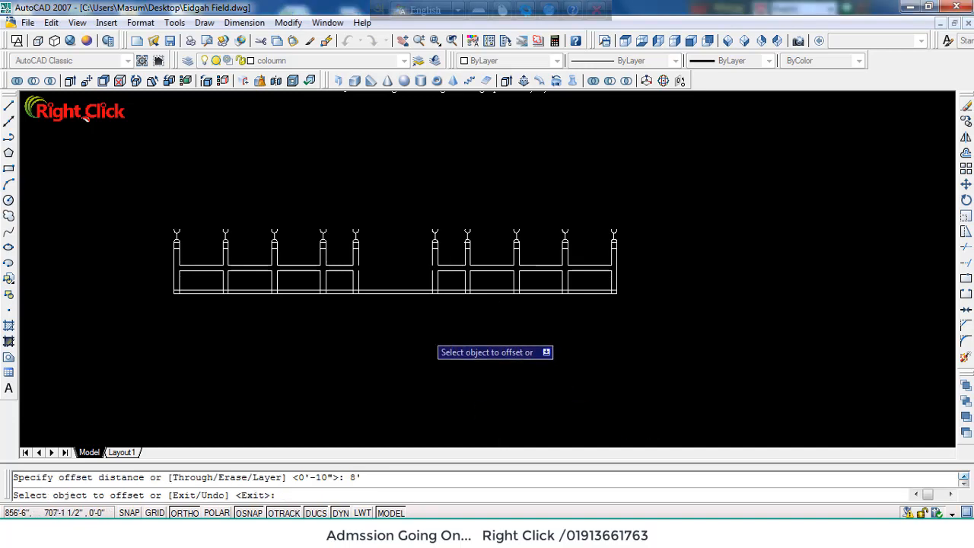
left_click(393, 291)
left_click(427, 134)
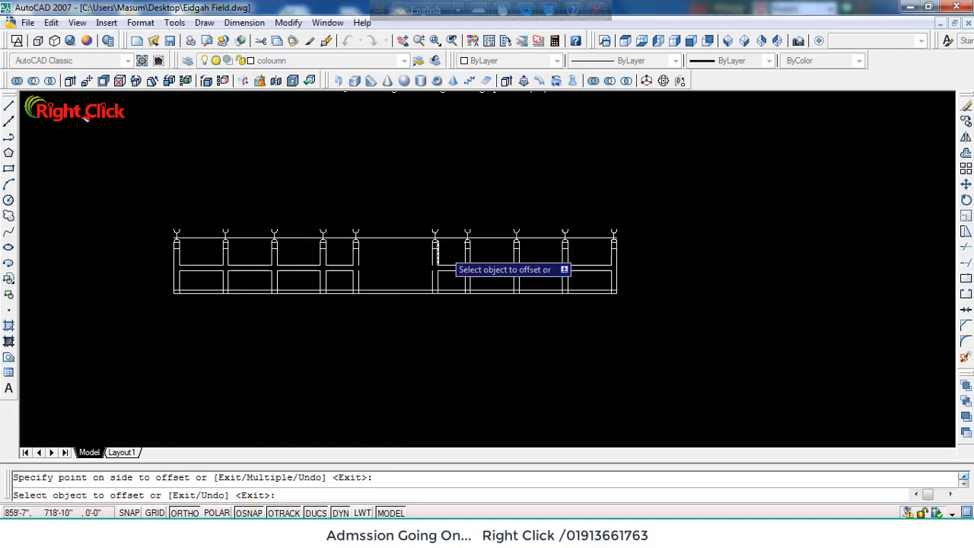
Step: Check the reference gate and offset the new gate-height line another 2' upward
scroll(494, 243, "down", 3)
scroll(491, 201, "up", 5)
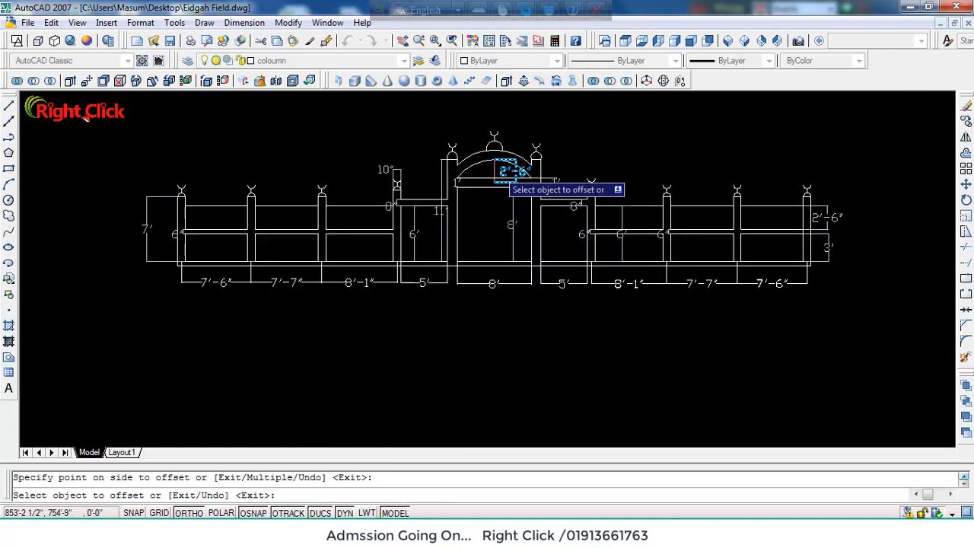
key("Return")
key("Return")
scroll(531, 293, "down", 5)
scroll(538, 297, "up", 1)
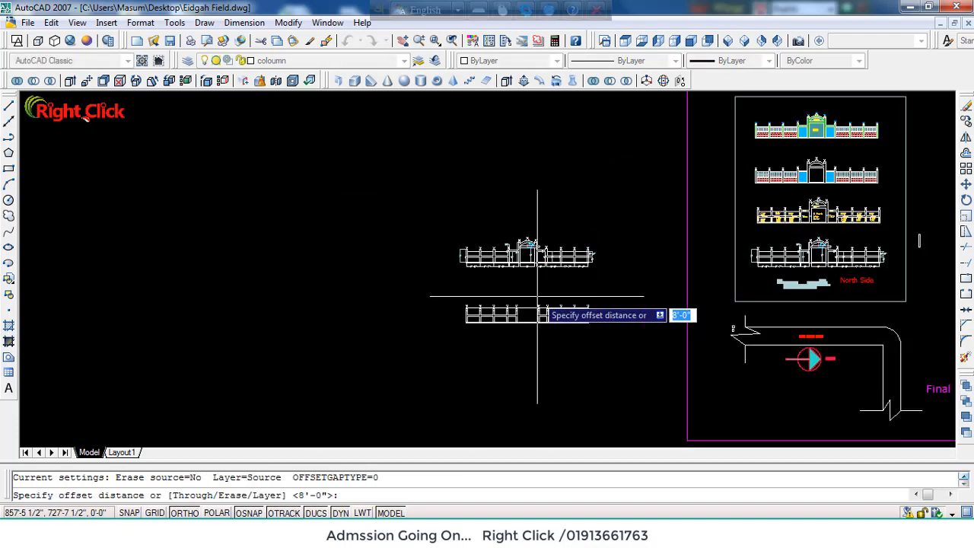
type("2")
key("Return")
scroll(537, 296, "up", 5)
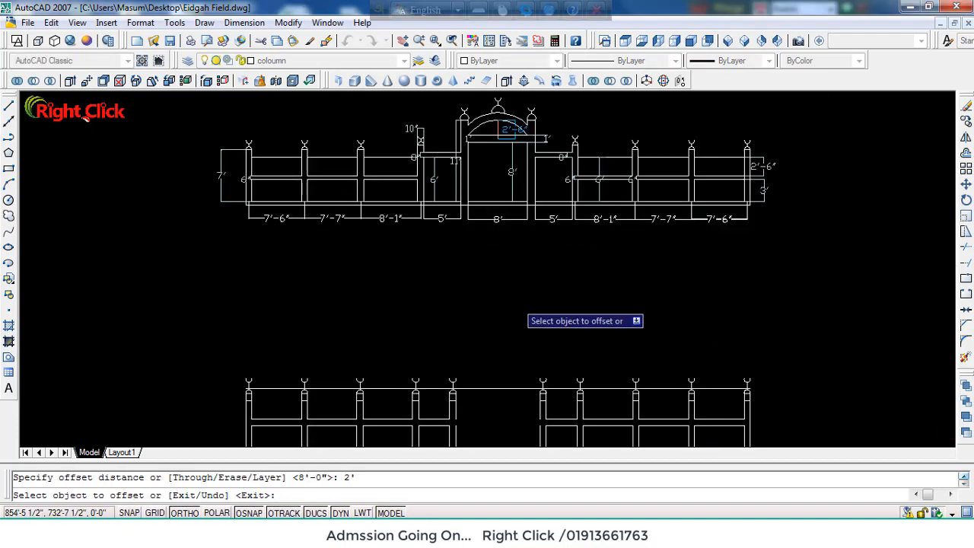
left_click(501, 388)
left_click(513, 329)
Step: Check the reference gate and offset the topmost horizontal guide line of the redrawn elevation another 1' upward
scroll(514, 325, "down", 5)
scroll(526, 271, "up", 5)
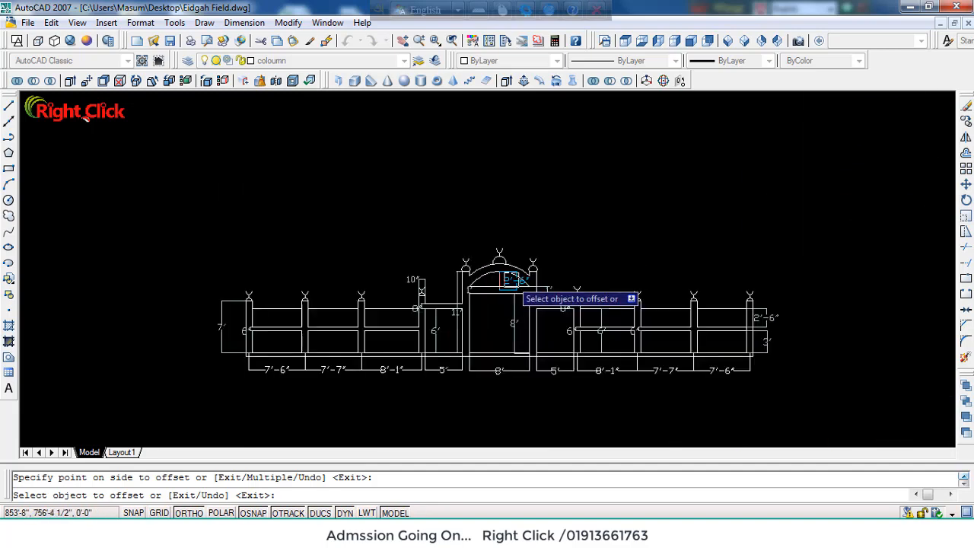
scroll(510, 280, "down", 2)
scroll(509, 289, "up", 2)
scroll(508, 301, "down", 6)
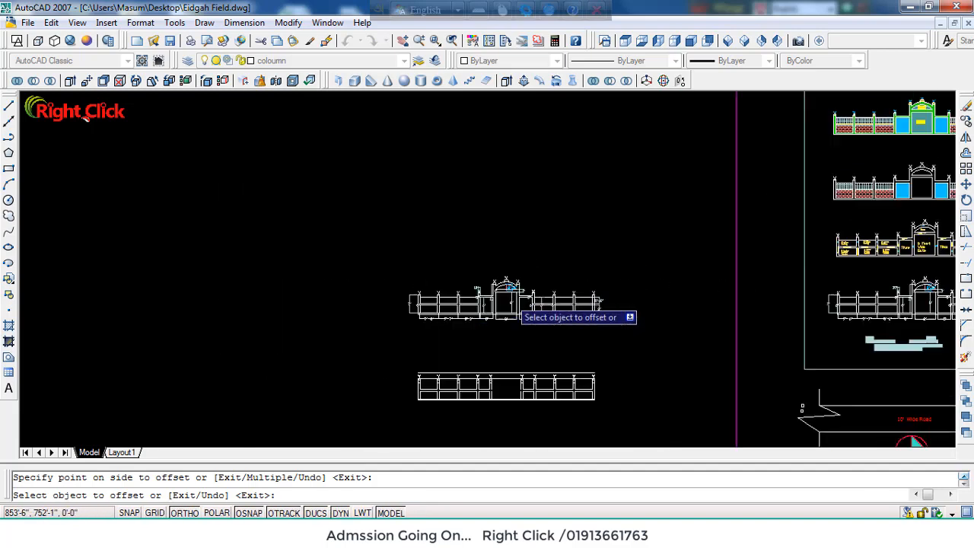
scroll(509, 350, "up", 7)
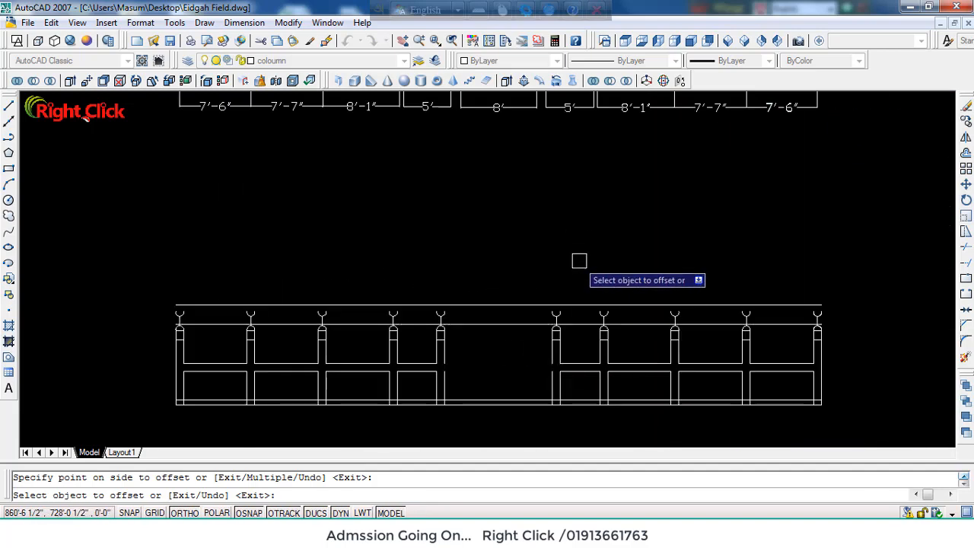
key("Return")
key("Return")
type("1")
key("Return")
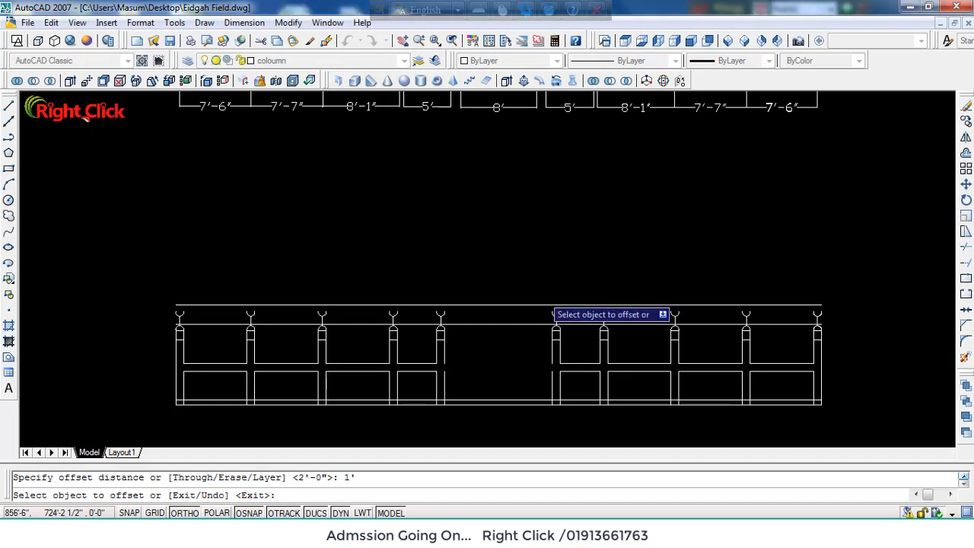
left_click(543, 304)
left_click(532, 259)
key("Escape")
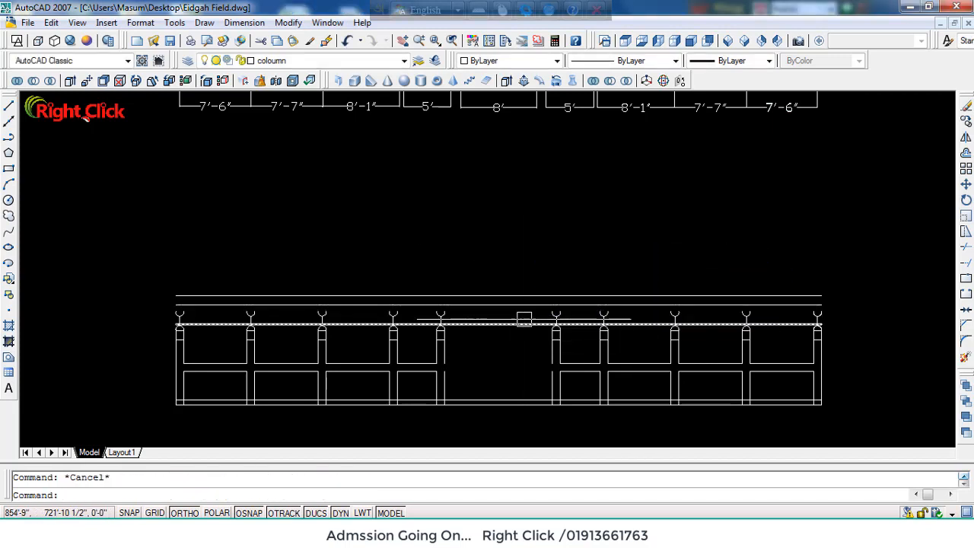
Step: Place vertical construction lines through the inner faces of the two columns flanking the gate opening
type("xl")
key("Return")
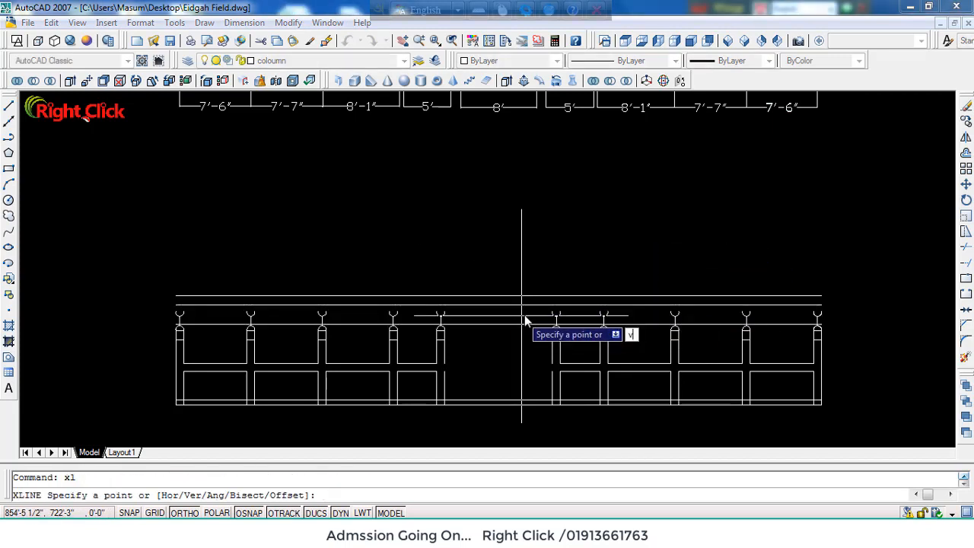
type("v")
key("Return")
scroll(455, 411, "up", 3)
left_click(434, 388)
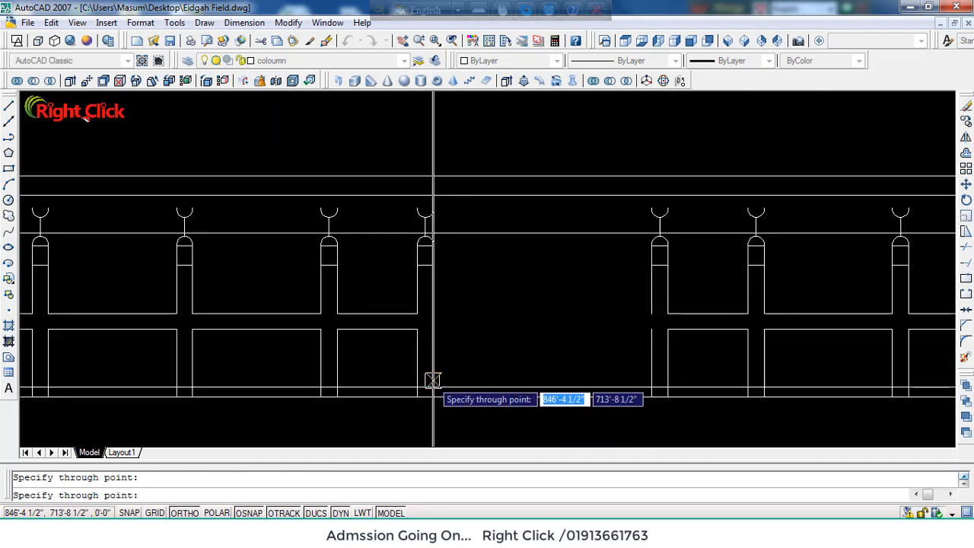
left_click(652, 388)
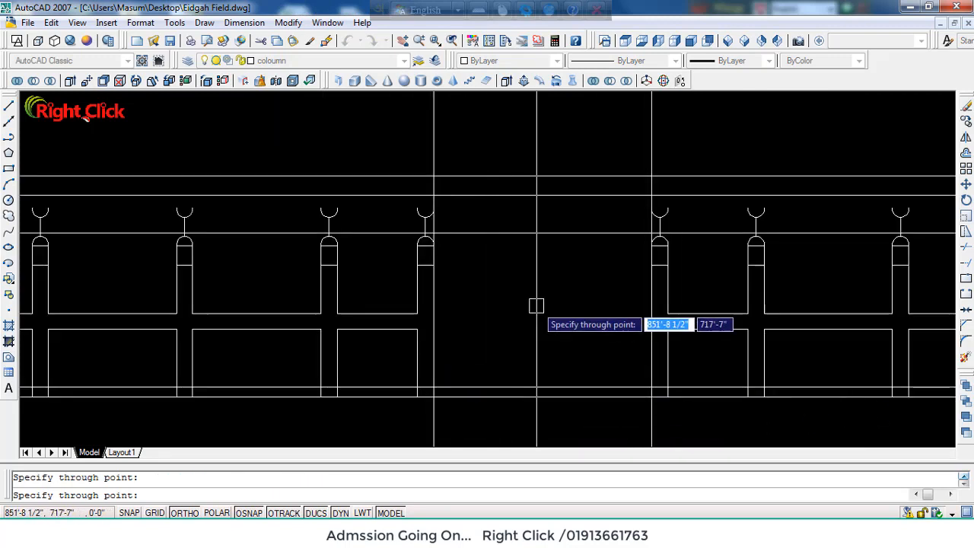
scroll(535, 304, "down", 2)
key("Escape")
Step: Draw a three-point arc between the vertical construction lines on the lowest gate-height line, peaking at the topmost line's midpoint
scroll(522, 267, "up", 2)
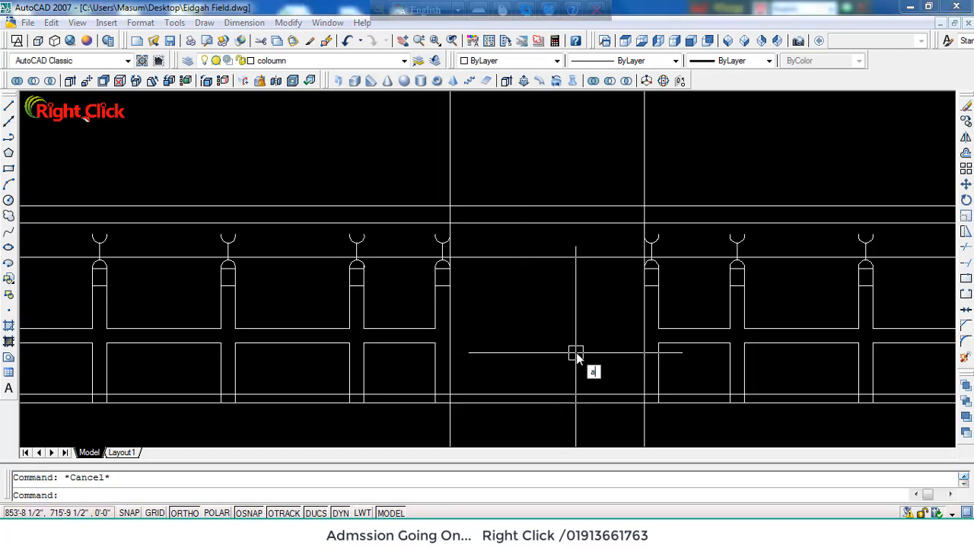
key("Return")
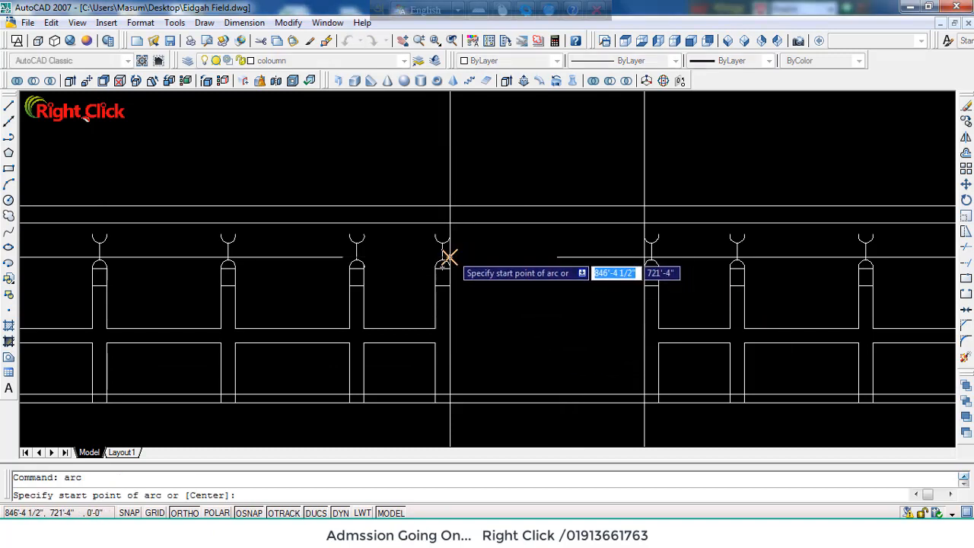
left_click(446, 262)
left_click(548, 206)
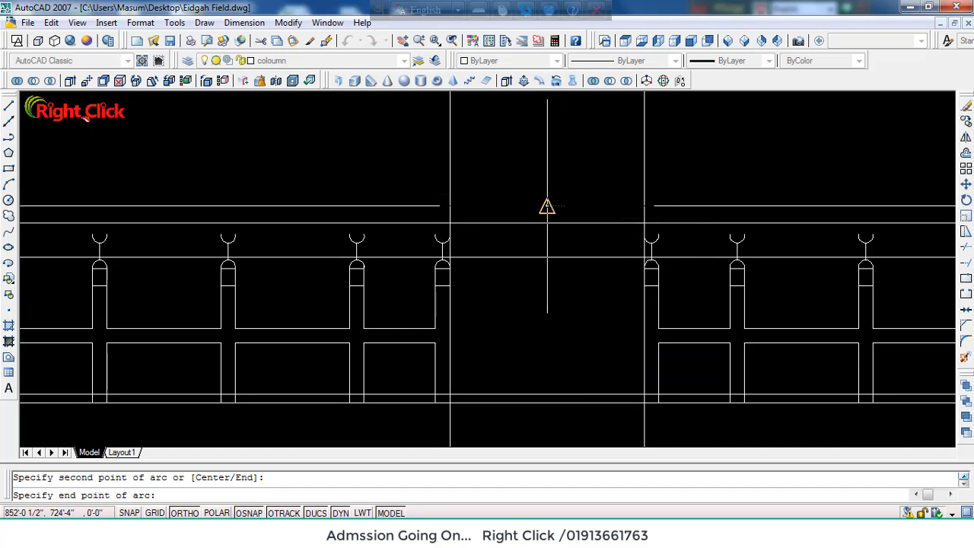
left_click(645, 259)
key("Return")
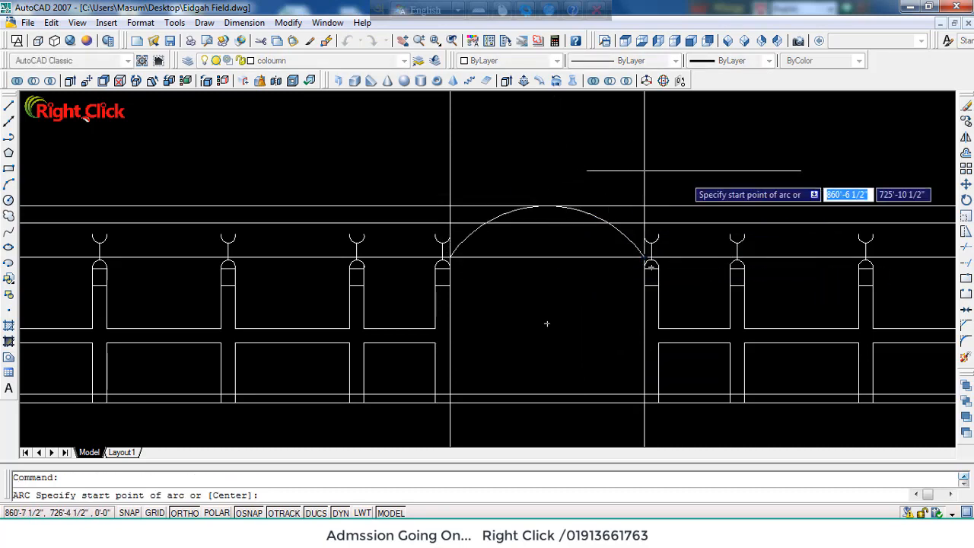
key("Escape")
Step: Compare the arch with the reference gate and offset the arc 6" inward
scroll(658, 234, "down", 5)
scroll(631, 239, "up", 4)
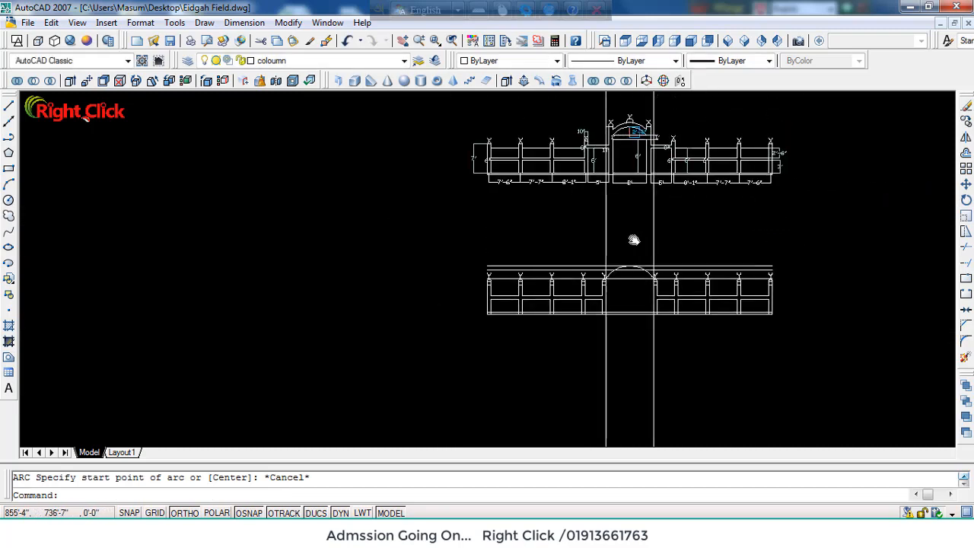
scroll(596, 248, "down", 5)
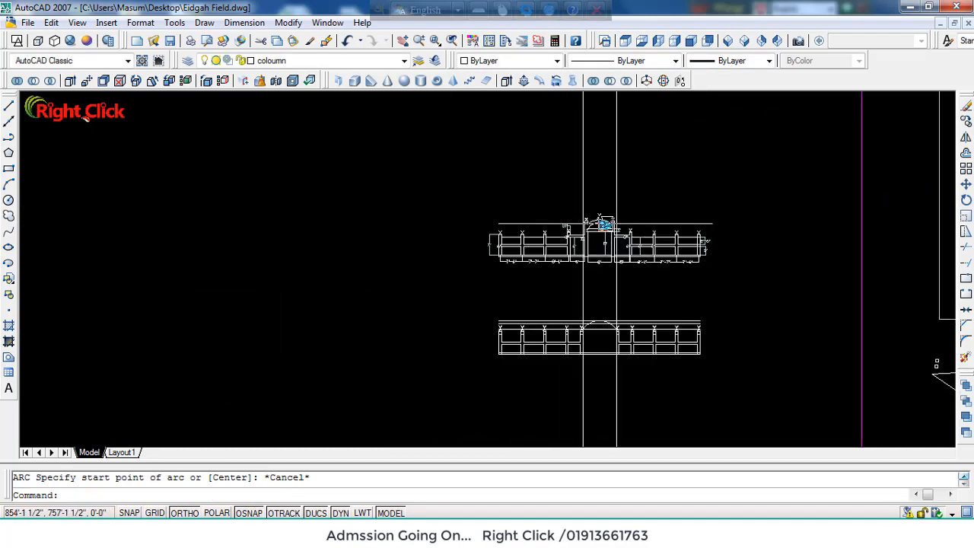
scroll(592, 339, "up", 4)
scroll(585, 290, "up", 4)
key("Escape")
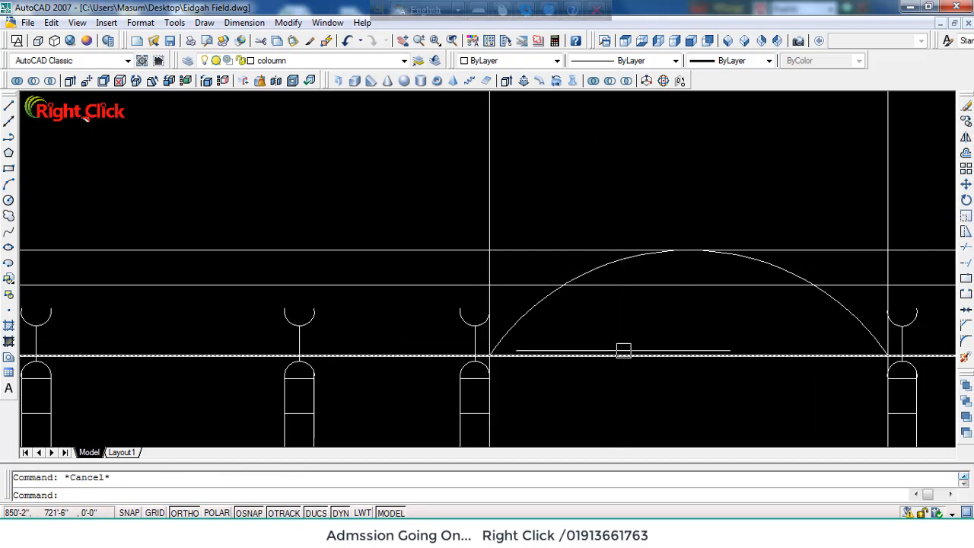
type("o")
key("Return")
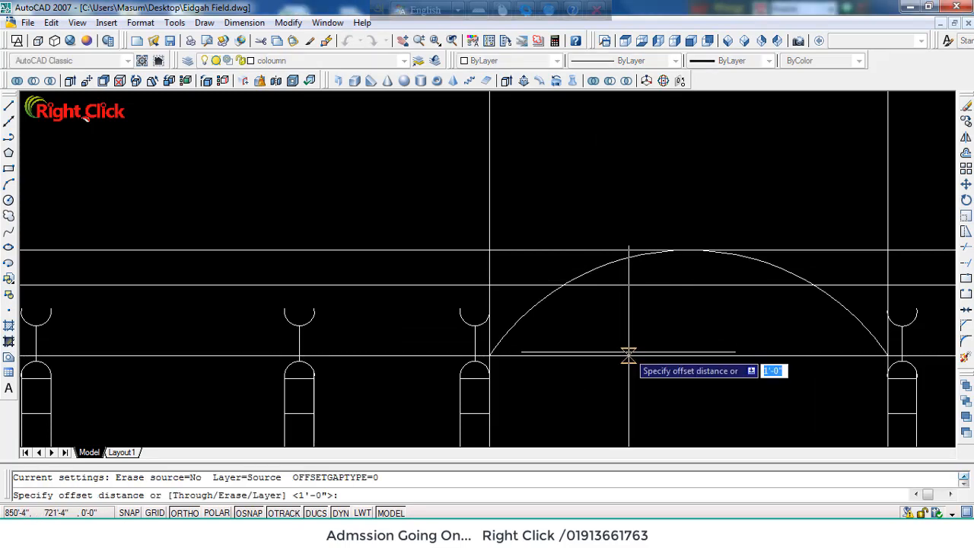
type("4")
key("Return")
left_click(760, 258)
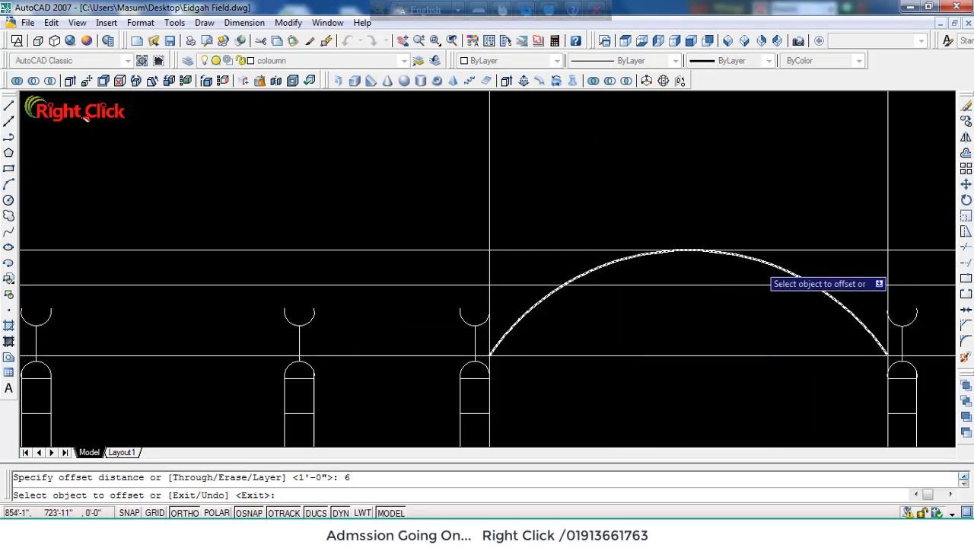
left_click(721, 406)
scroll(721, 406, "down", 2)
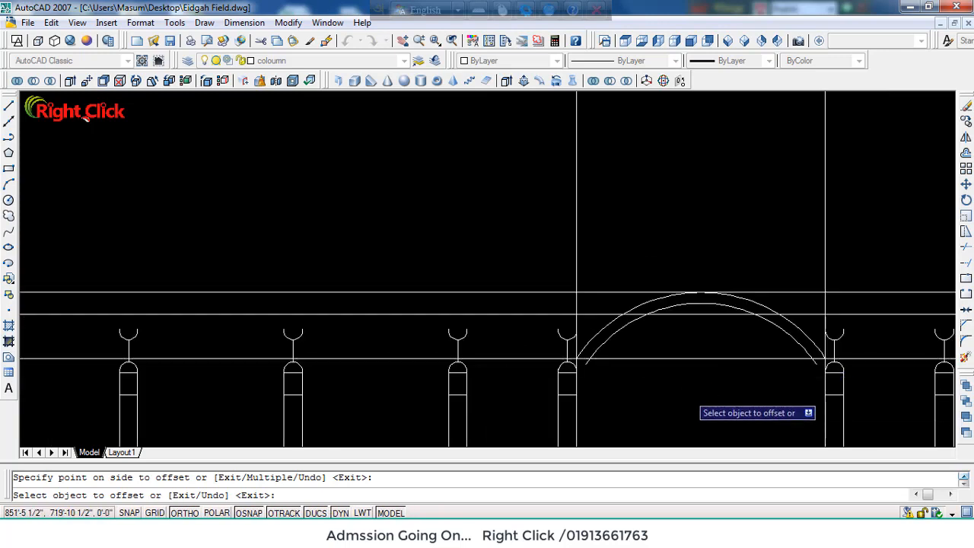
scroll(689, 397, "down", 2)
key("Escape")
Step: Erase the two vertical construction lines and the three horizontal height guide lines around the arch
left_click(801, 259)
left_click(601, 297)
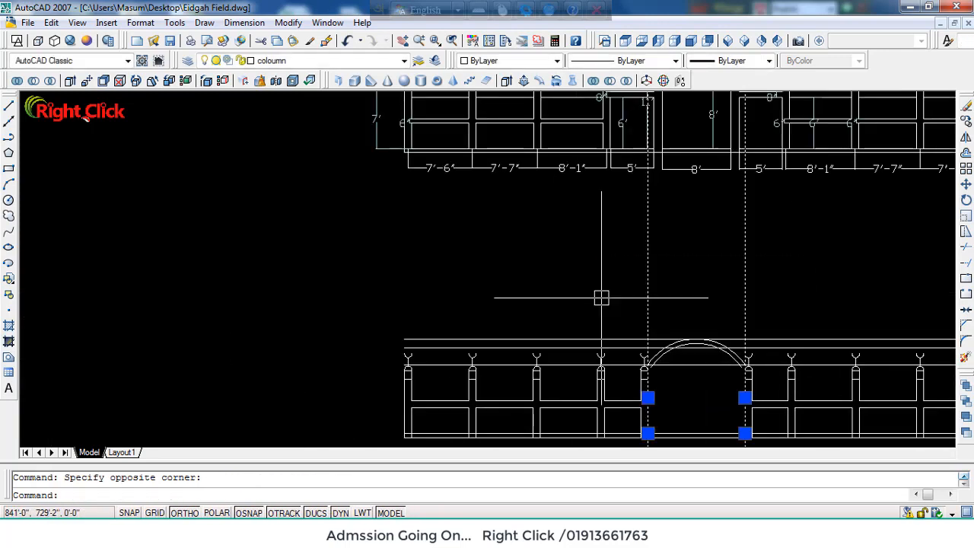
key("Delete")
scroll(609, 309, "up", 5)
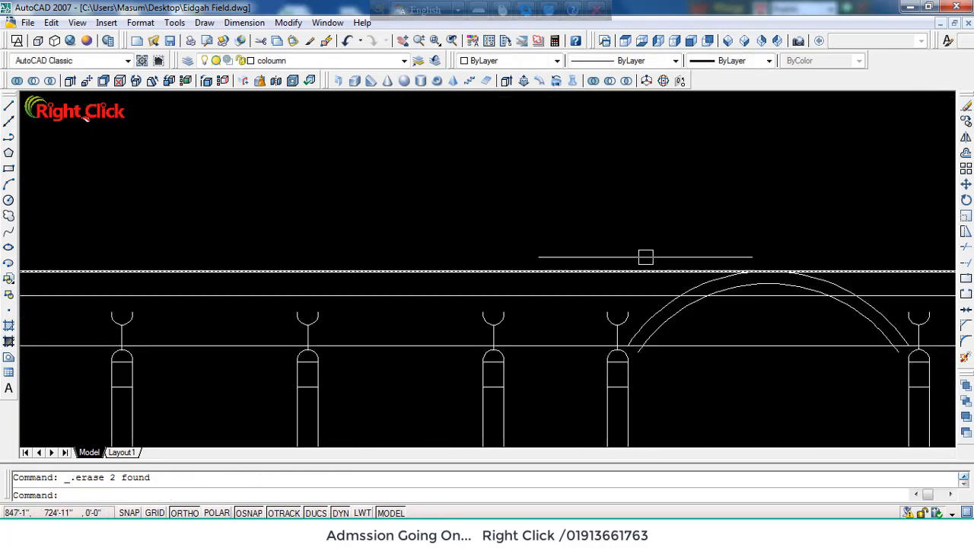
left_click(649, 252)
left_click(631, 308)
key("Delete")
left_click(688, 346)
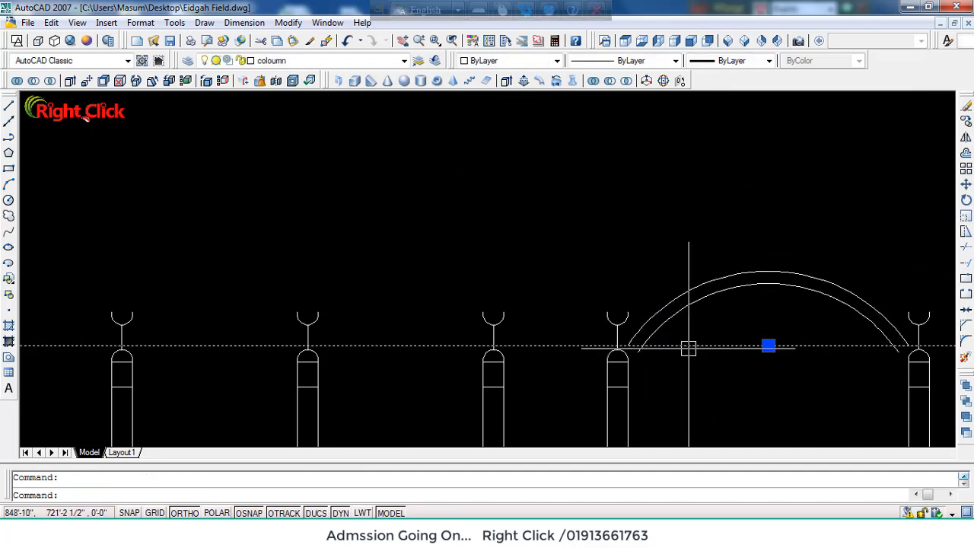
key("Delete")
Step: Move both arch curves 1' straight down
scroll(804, 242, "down", 2)
left_click(770, 318)
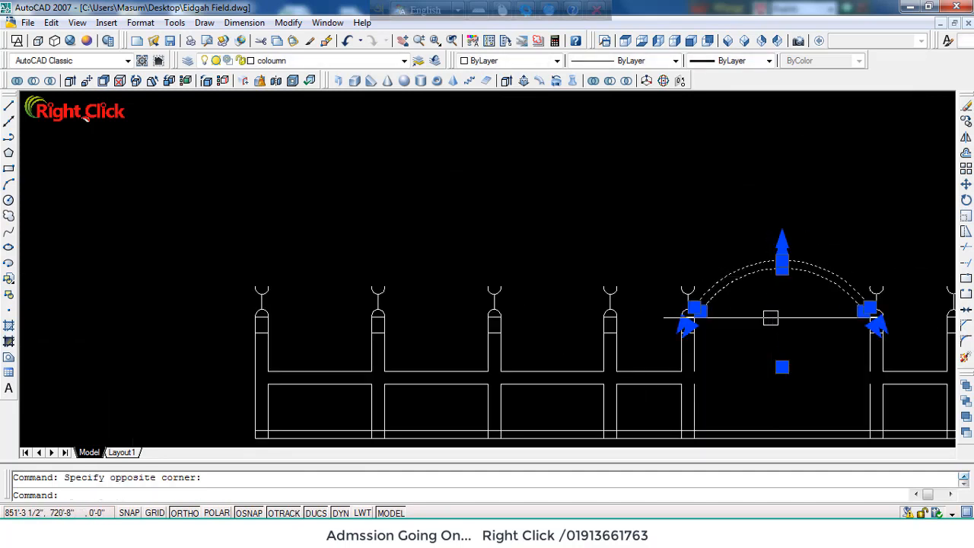
type("m")
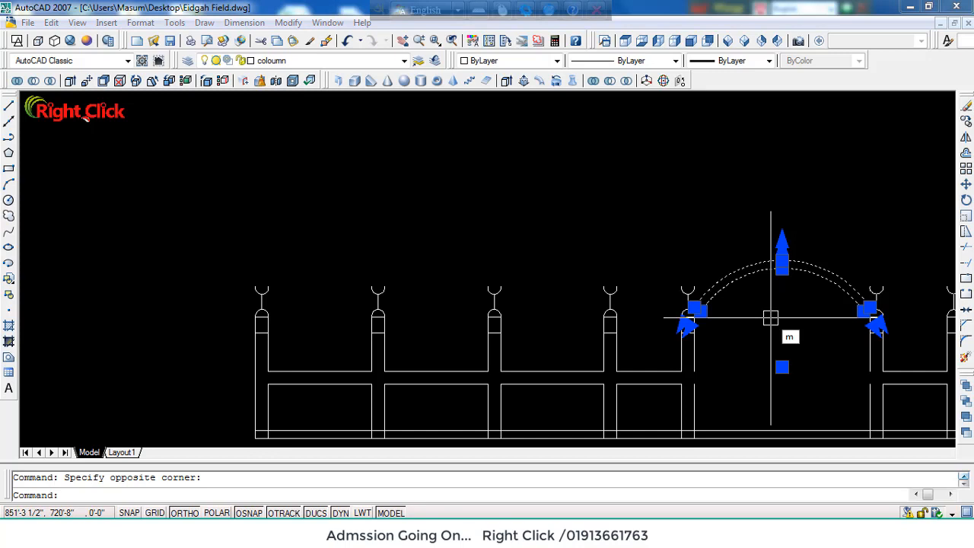
key("Return")
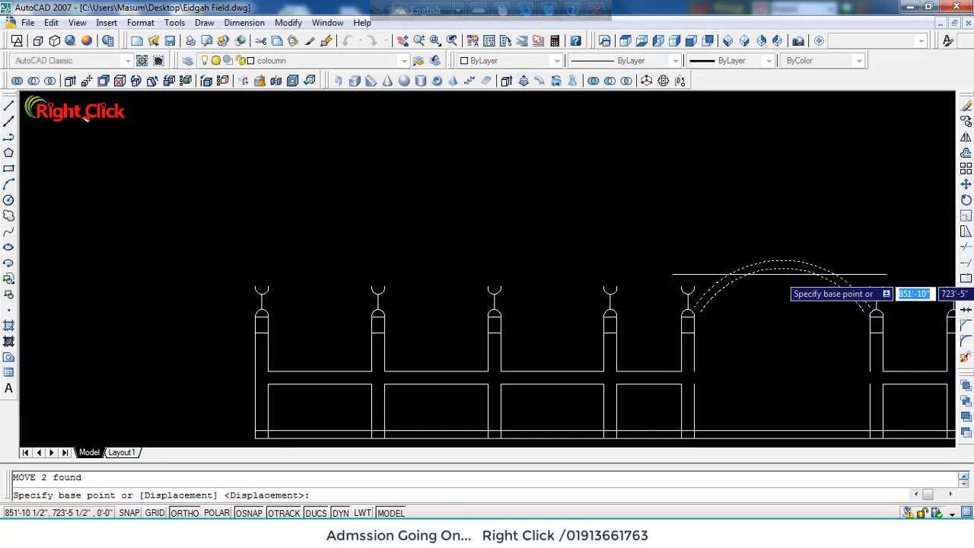
left_click(782, 268)
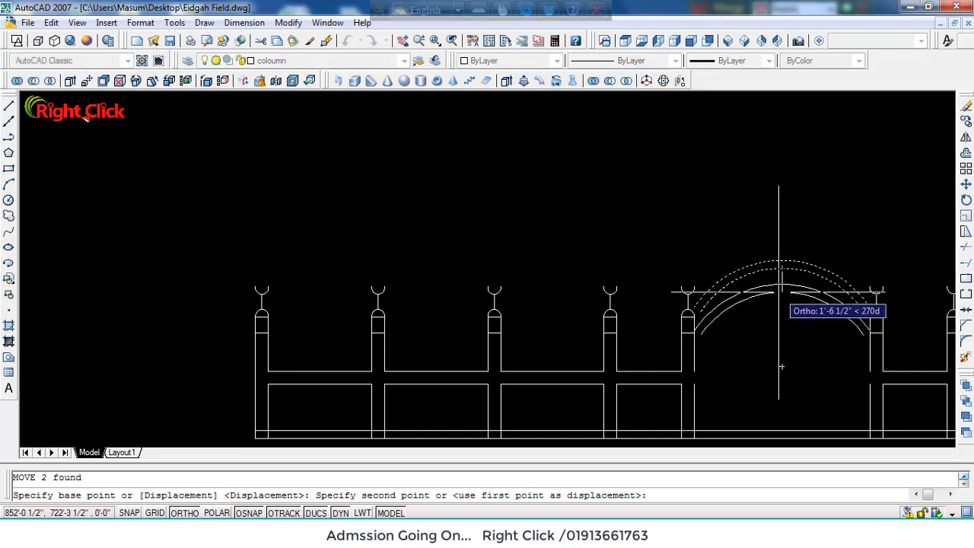
type("1'")
key("Return")
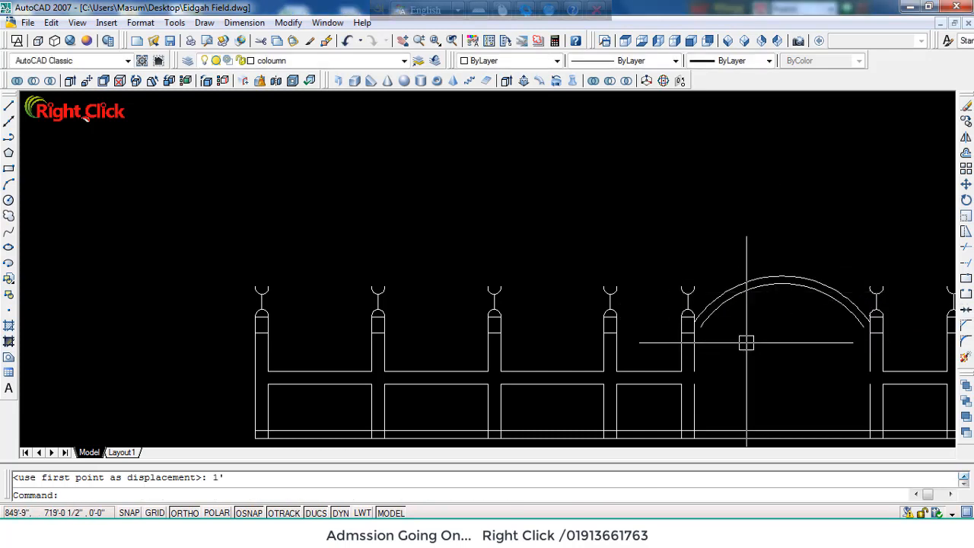
Step: Extend the inner arch curve to both gate columns and trim the column edges between the two arcs
scroll(746, 342, "up", 2)
type("e")
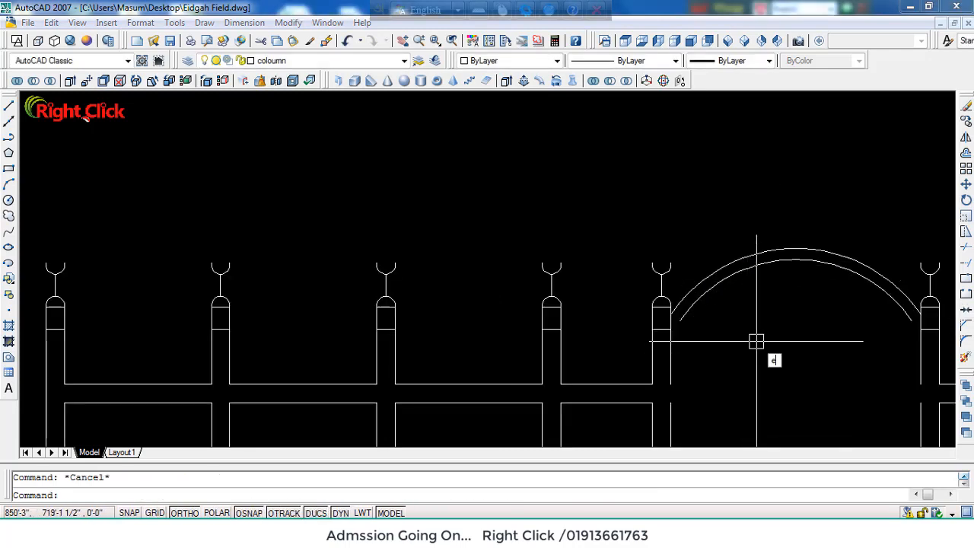
type("x")
key("Return")
key("Return")
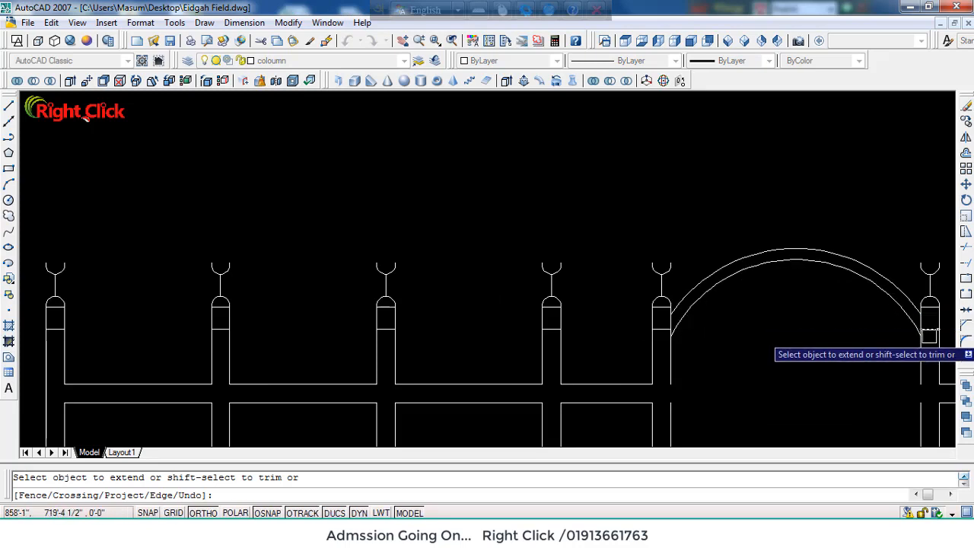
scroll(925, 329, "up", 5)
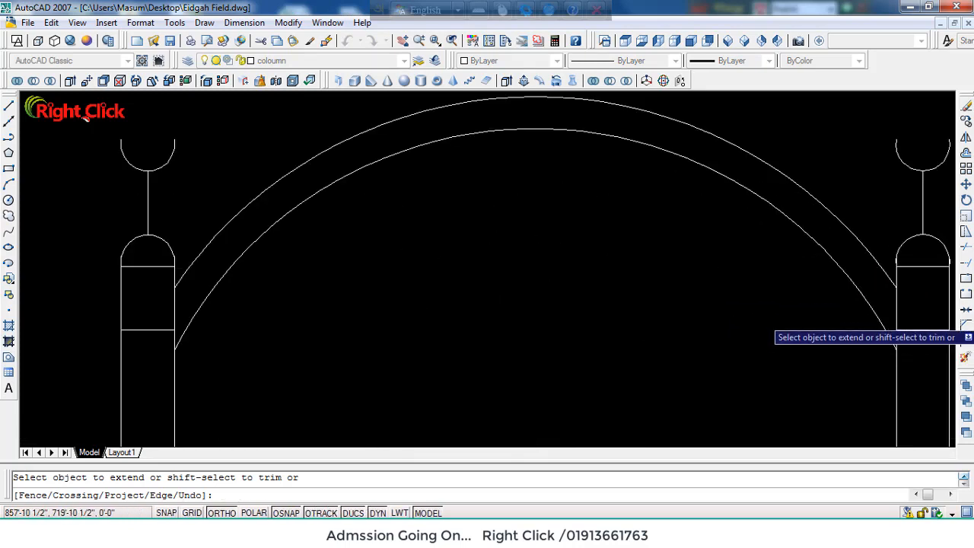
left_click(891, 310, "shift")
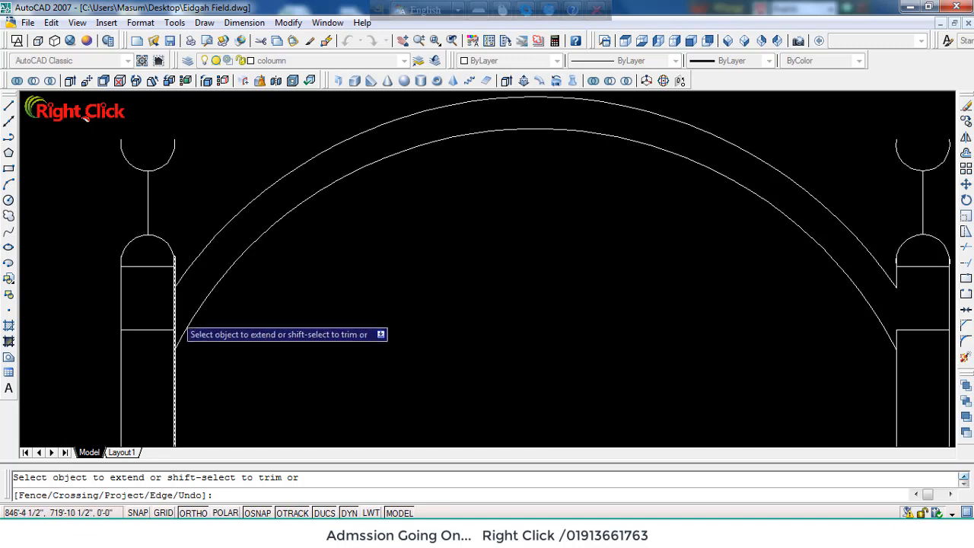
left_click(175, 323, "shift")
Step: Erase the lower horizontal cap line inside the gate columns where the arch meets them
scroll(163, 327, "up", 4)
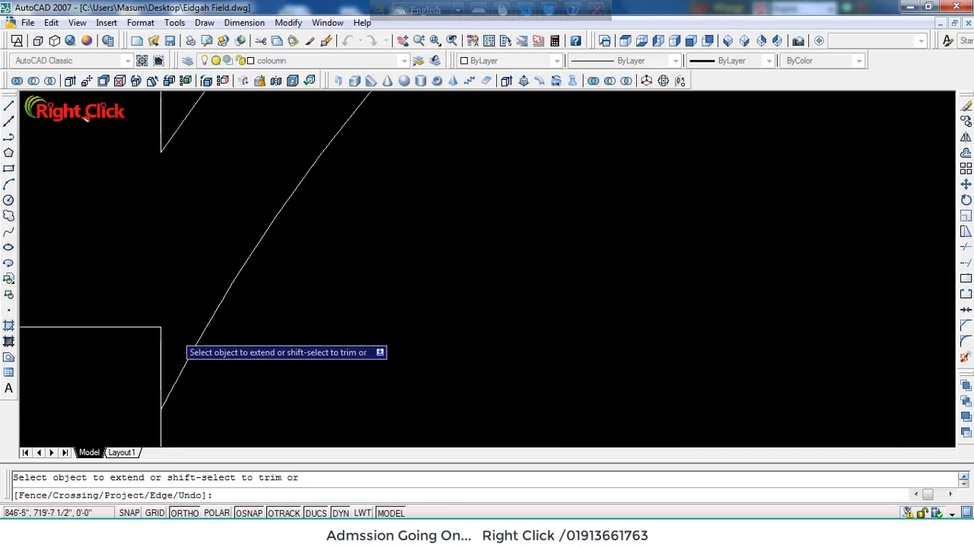
scroll(351, 327, "down", 4)
scroll(624, 329, "up", 5)
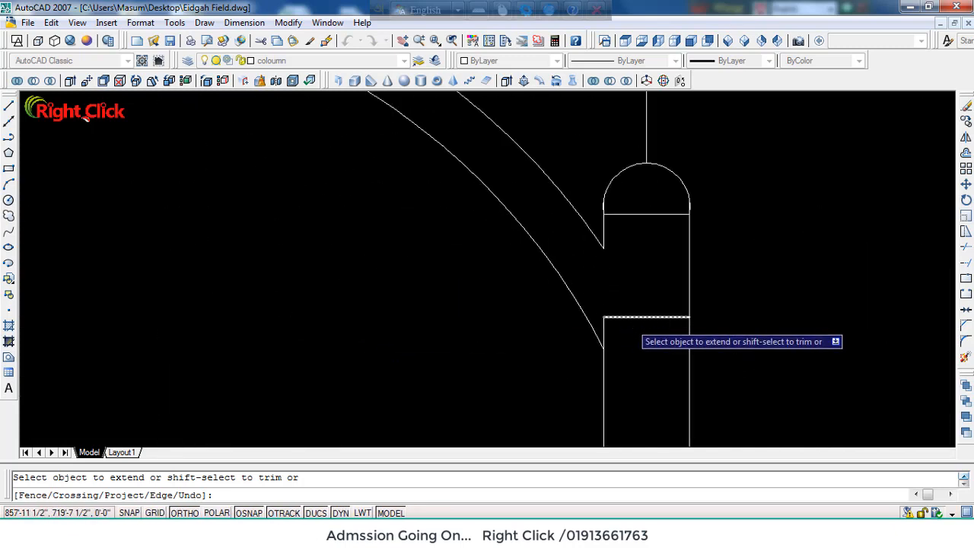
scroll(603, 342, "up", 4)
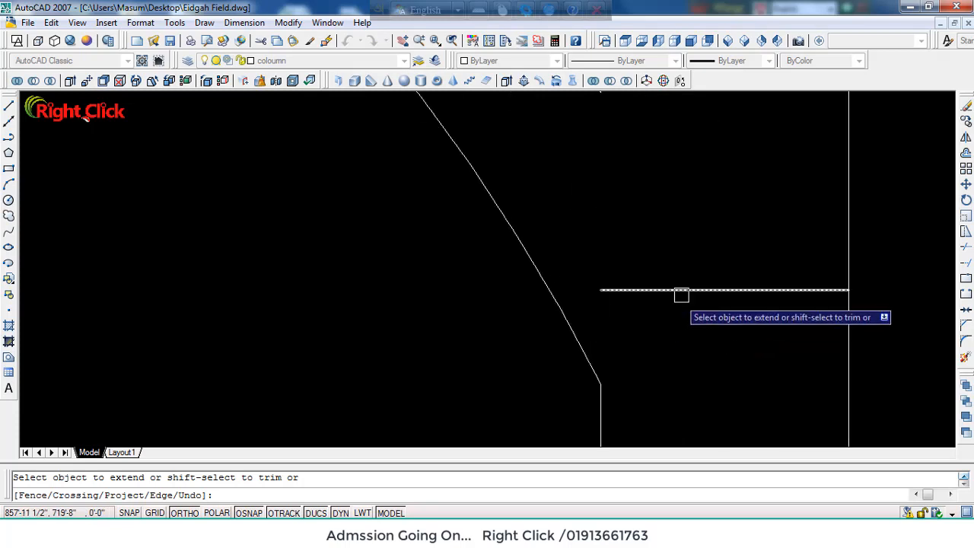
key("Escape")
left_click(683, 291)
key("Delete")
scroll(683, 291, "down", 6)
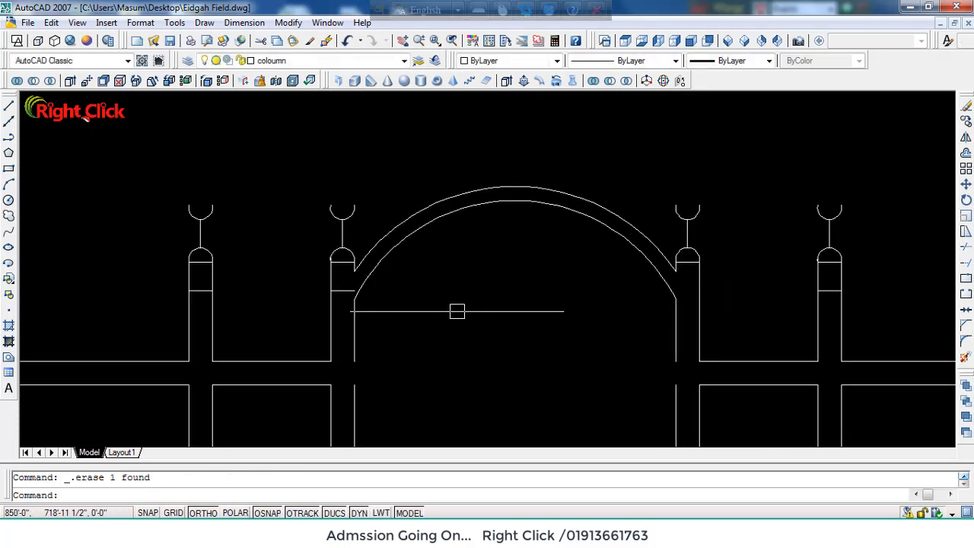
scroll(401, 305, "up", 6)
scroll(582, 303, "down", 5)
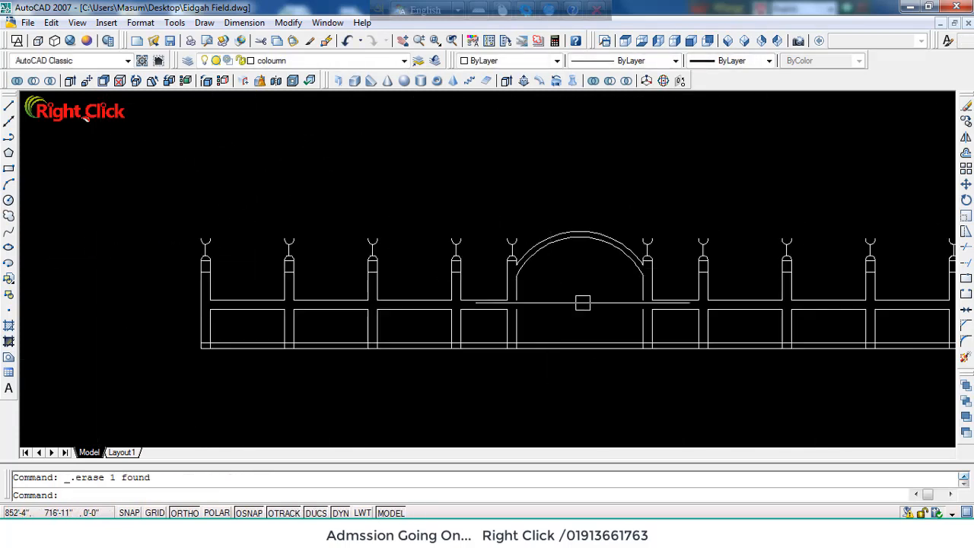
Step: Copy the crescent finial and its stem from the left gate column to the crown of the outer arch
key("Escape")
scroll(472, 267, "up", 6)
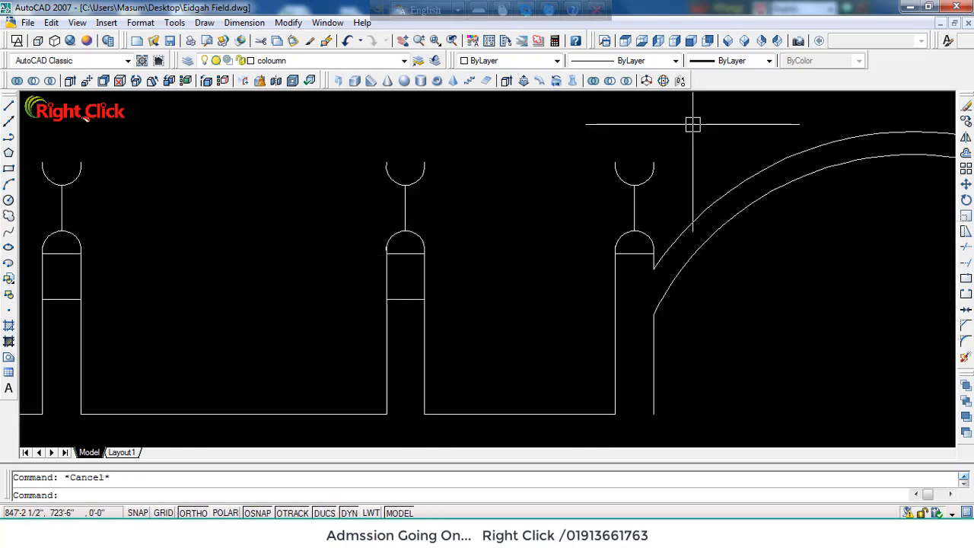
left_click(693, 124)
left_click(597, 198)
type("co")
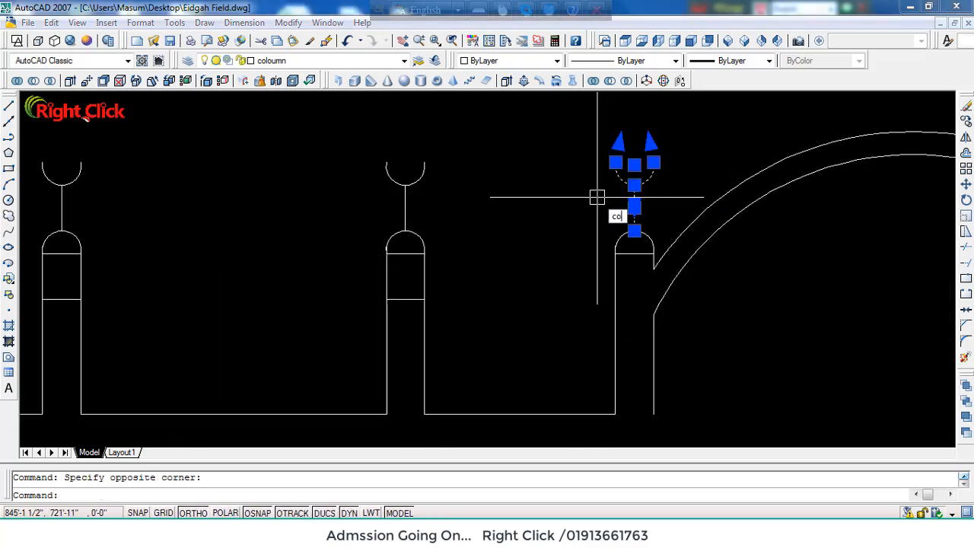
key("Return")
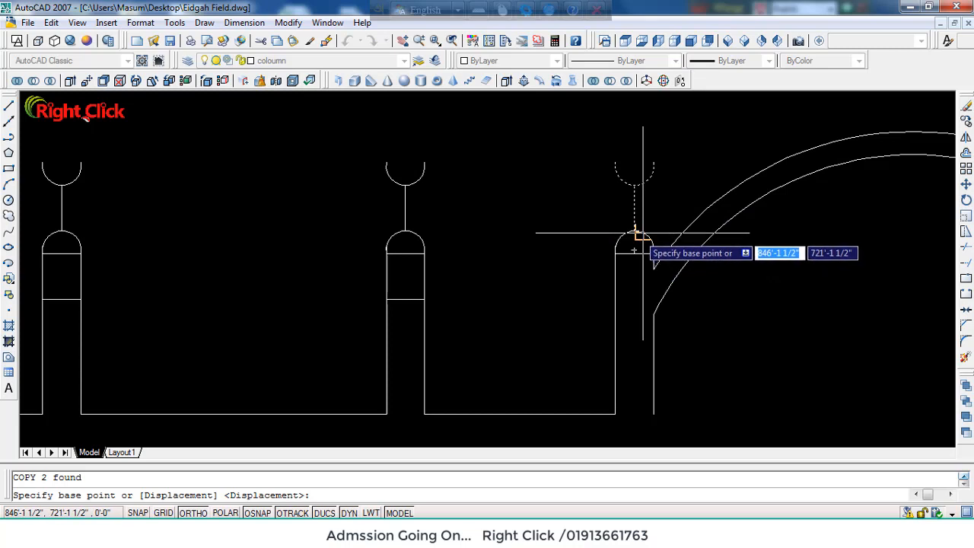
left_click(628, 232)
scroll(635, 229, "down", 5)
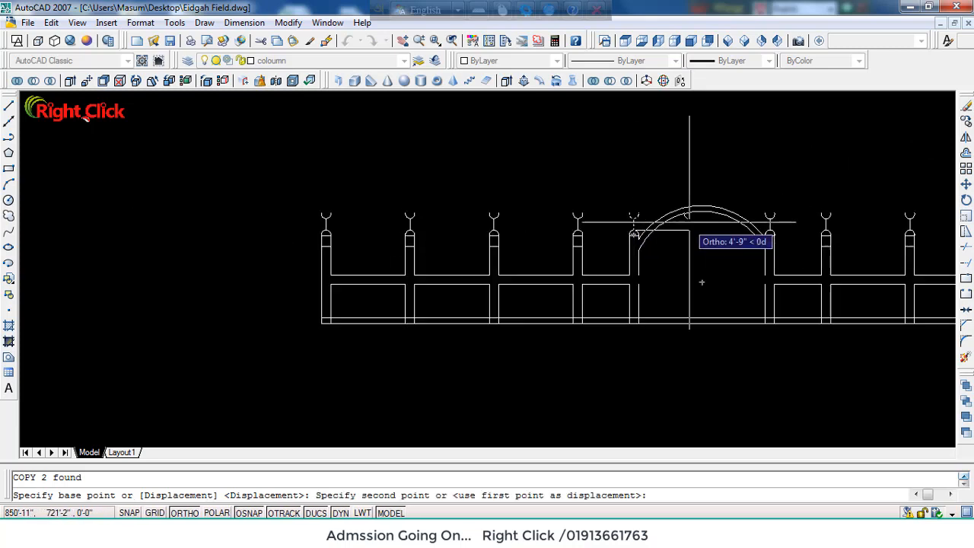
left_click(702, 206)
key("Escape")
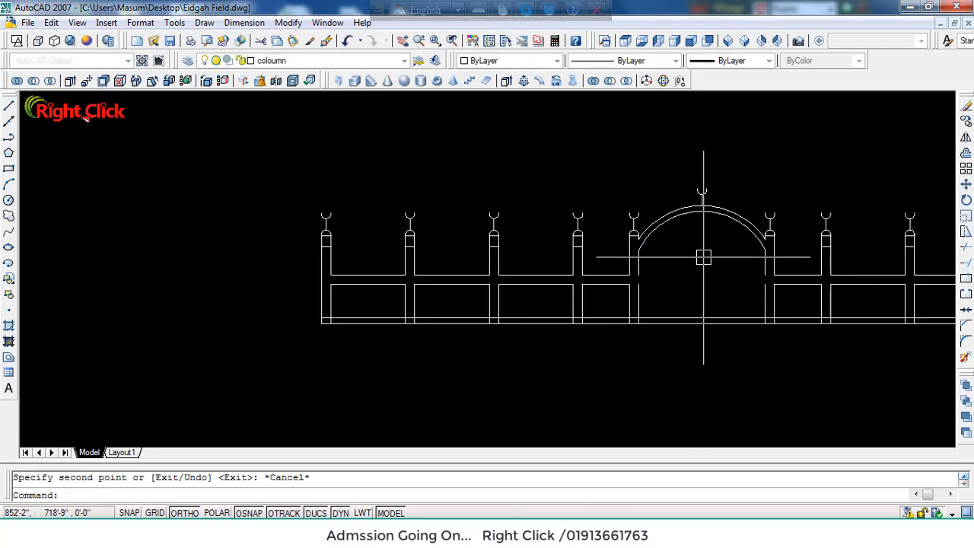
Step: Draw a horizontal line joining the two lower ends of the inner arch curve between the gate columns
scroll(727, 223, "down", 5)
scroll(723, 170, "up", 5)
scroll(731, 217, "down", 4)
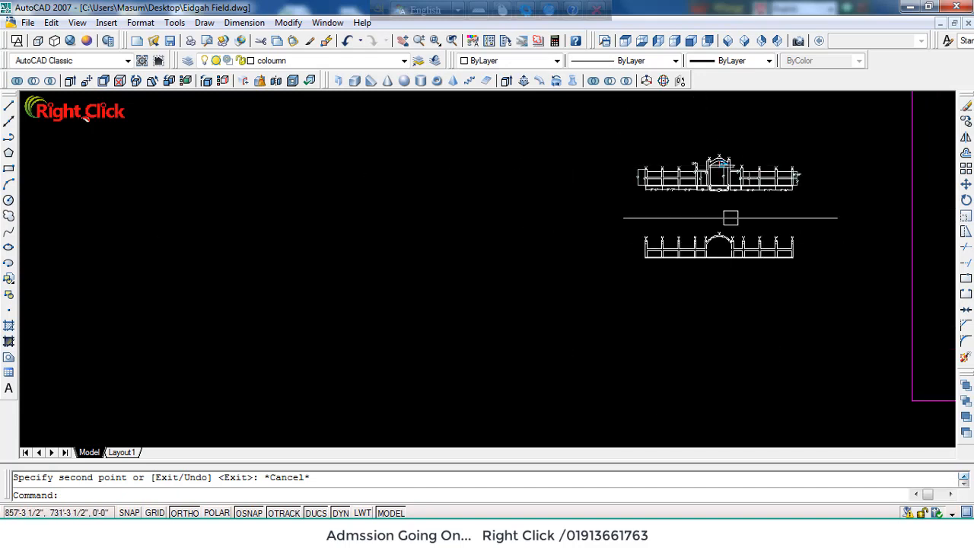
scroll(739, 245, "up", 4)
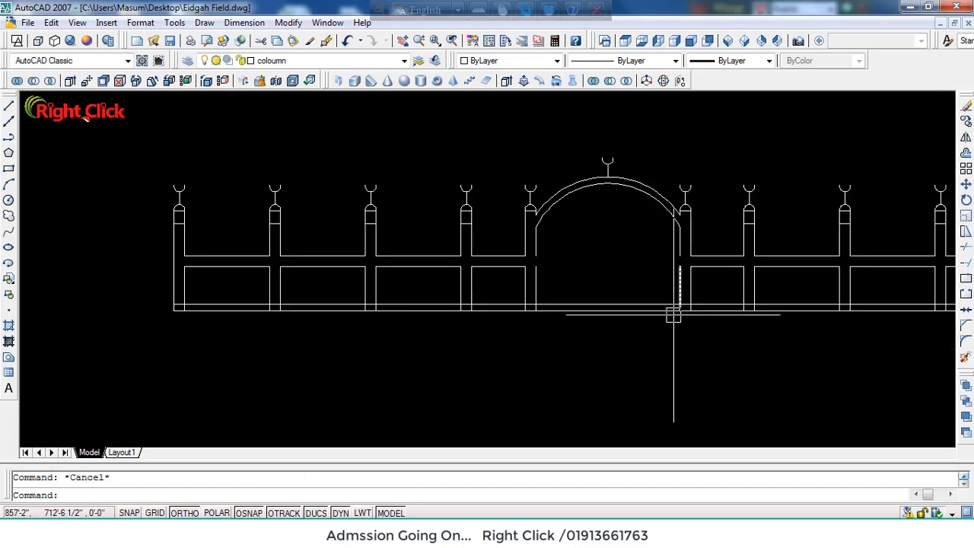
type("l")
key("Return")
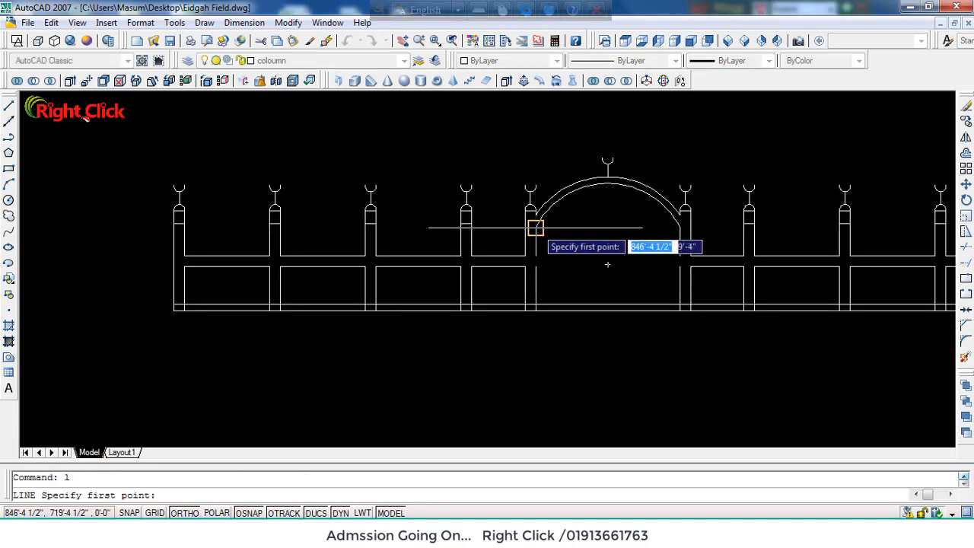
left_click(536, 227)
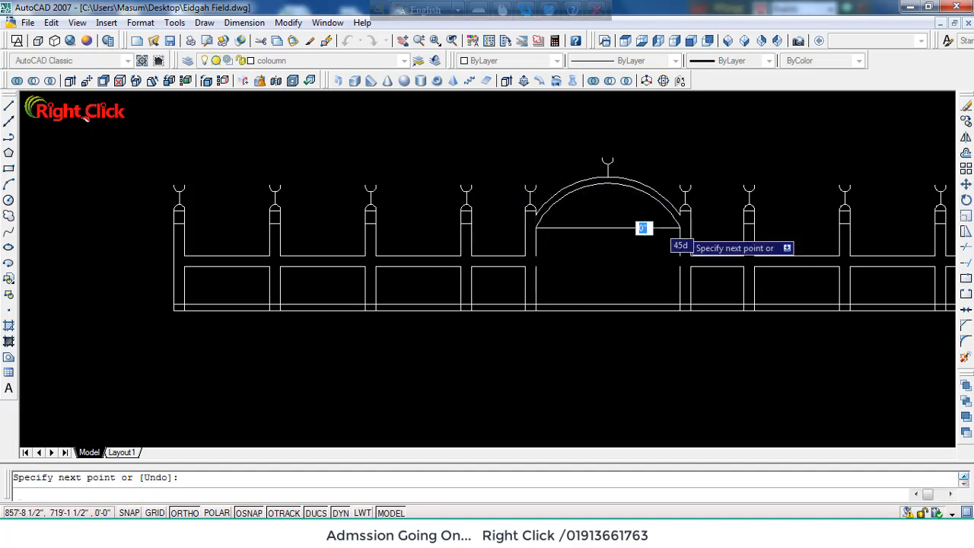
key("Return")
Step: Check the gate arch in the dimensioned reference and create a polyline boundary inside the inner arch and its base line
scroll(648, 194, "down", 5)
middle_click_drag(649, 177, 587, 303)
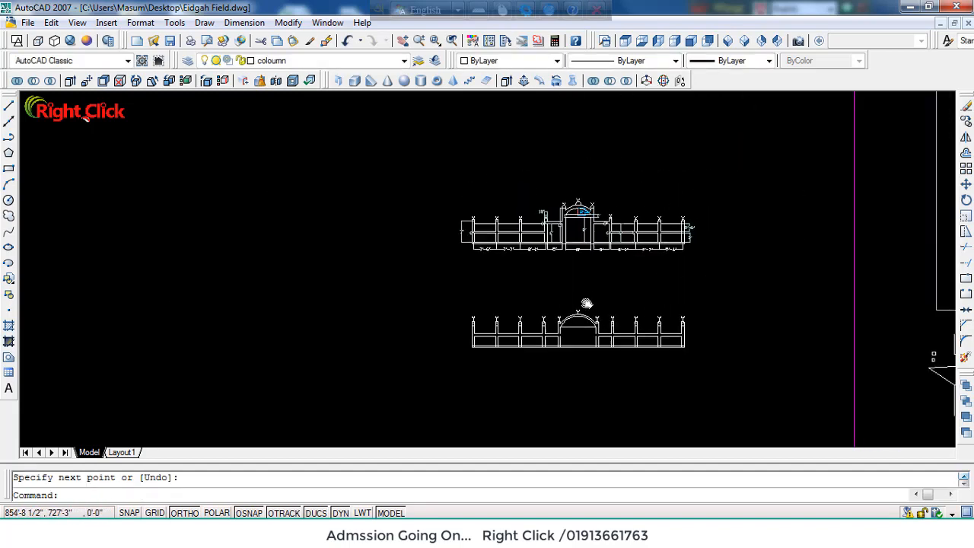
scroll(582, 202, "up", 2)
scroll(580, 204, "down", 4)
scroll(574, 214, "up", 5)
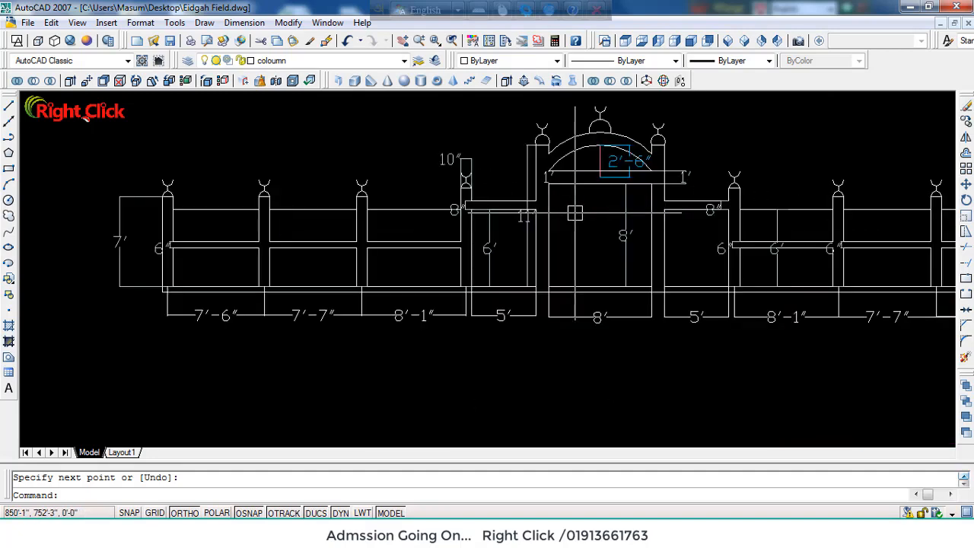
scroll(575, 214, "down", 5)
scroll(582, 323, "up", 5)
key("Escape")
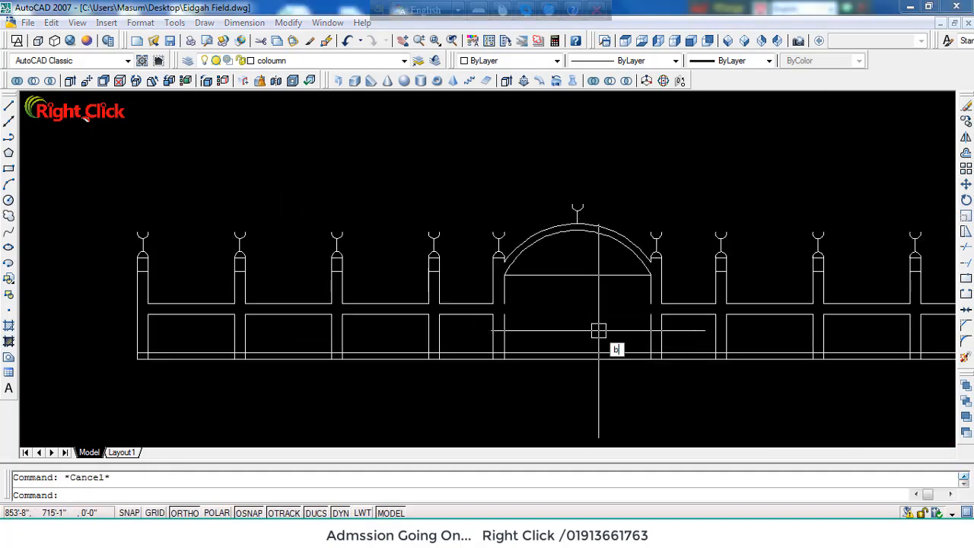
type("bo")
key("Return")
left_click(333, 165)
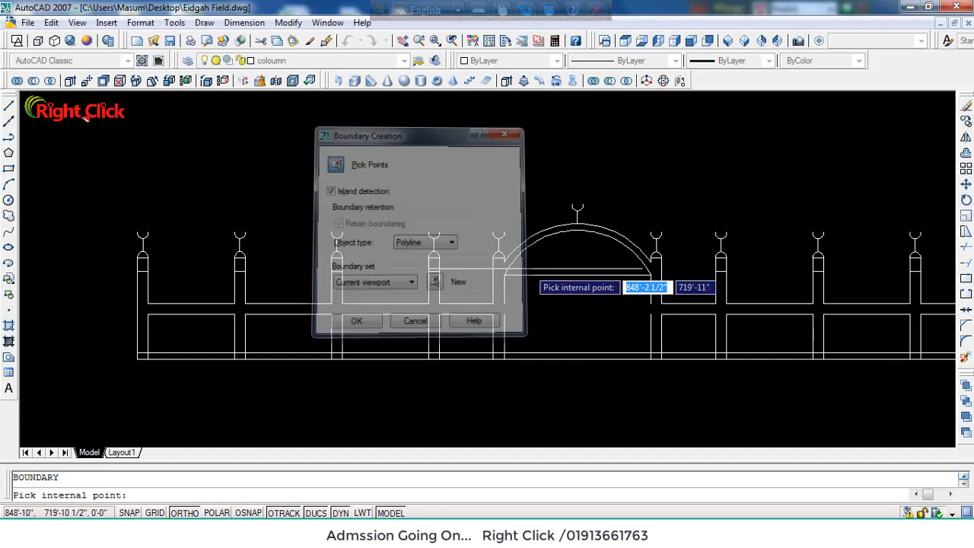
left_click(568, 265)
key("Return")
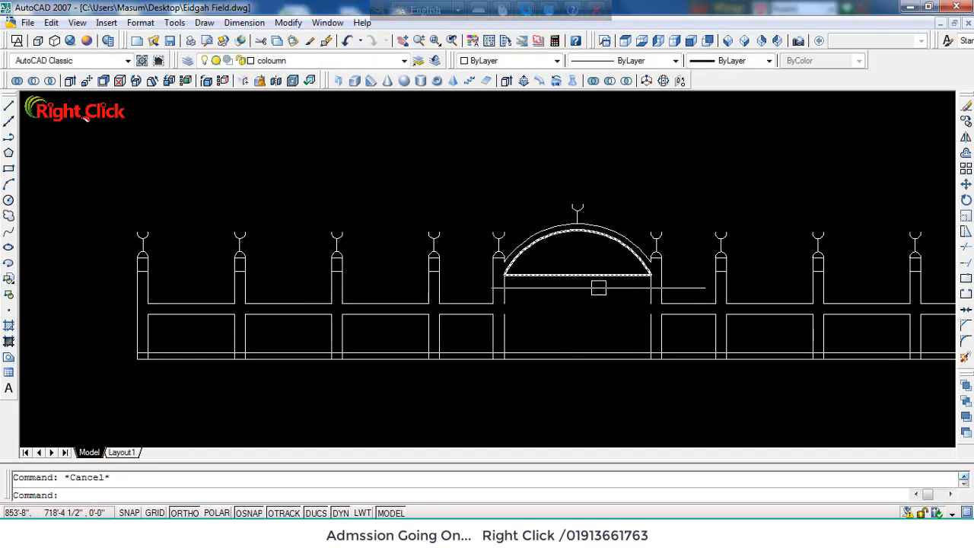
Step: Offset the arch boundary polyline 3" inward
type("o")
key("Return")
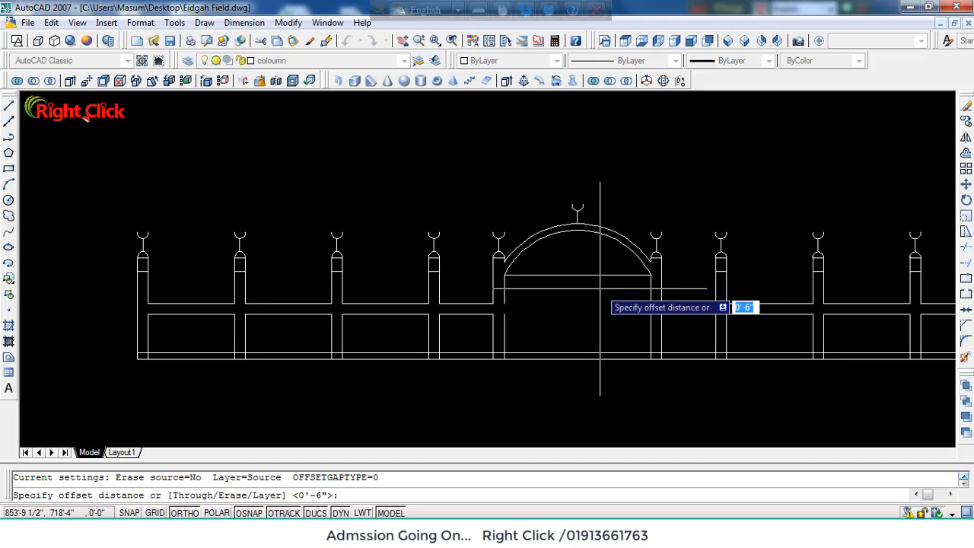
type("3")
key("Return")
left_click(605, 247)
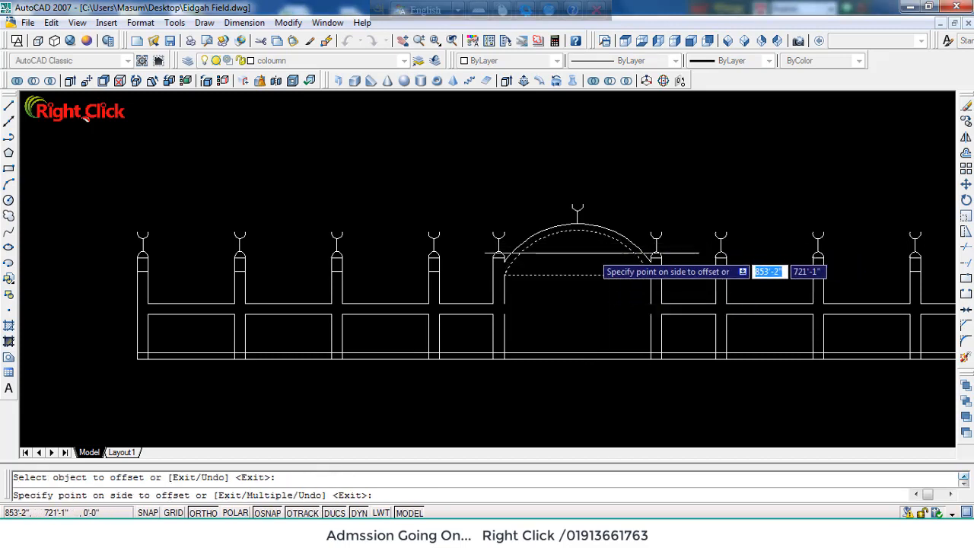
left_click(591, 263)
key("Escape")
Step: Erase the original boundary polyline, the base line and the inner arch curve surrounding the offset outline
scroll(544, 280, "up", 3)
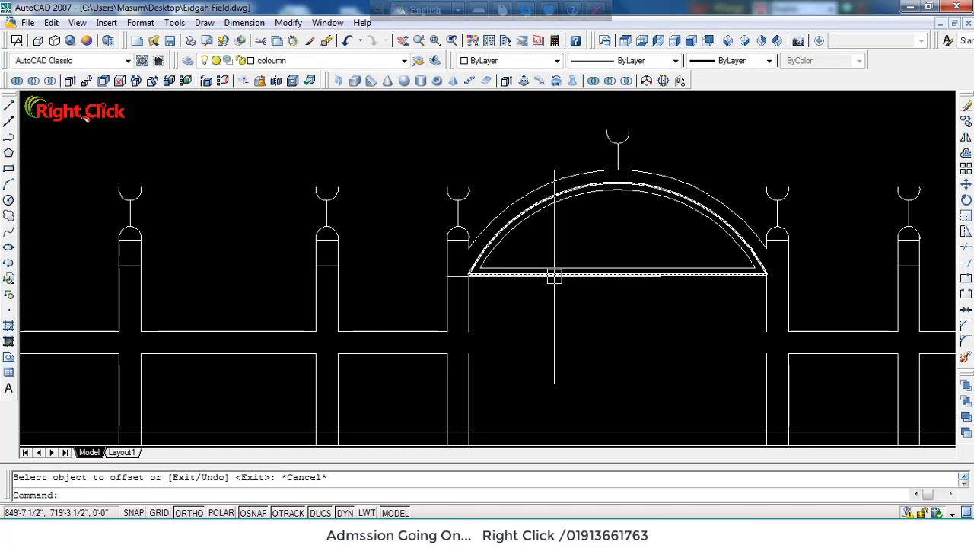
left_click(555, 275)
key("Delete")
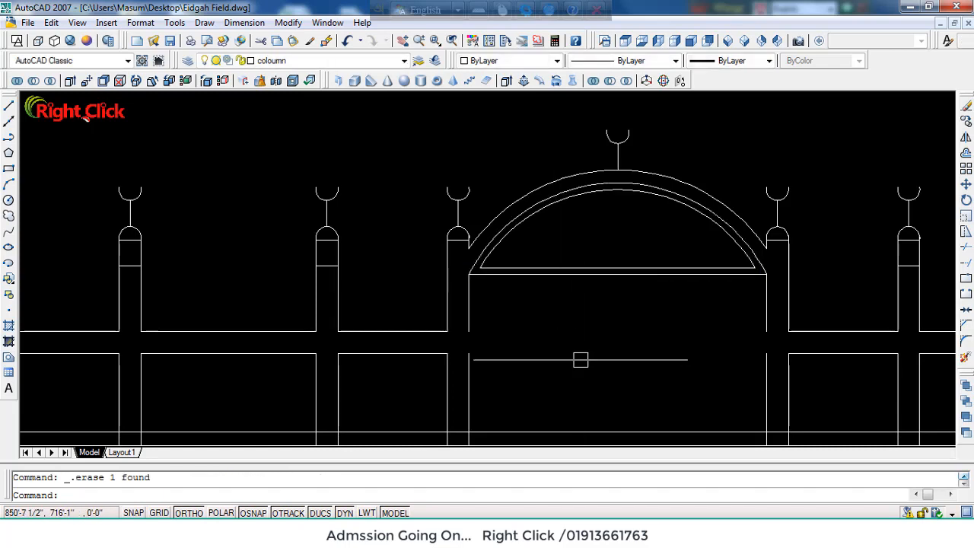
key("Delete")
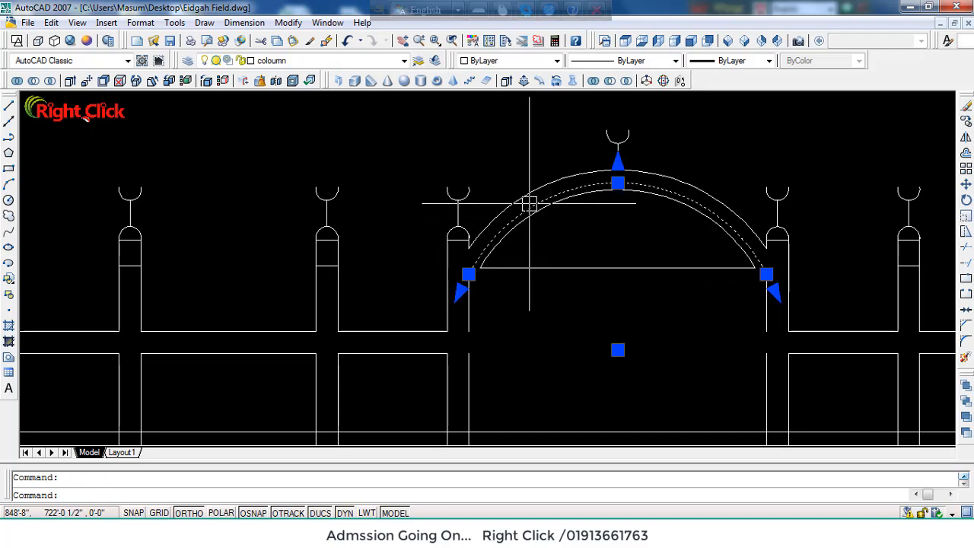
key("Delete")
Step: Compare with the reference gate and extend the inner edges of both gate columns up to the outer arch
scroll(560, 309, "down", 2)
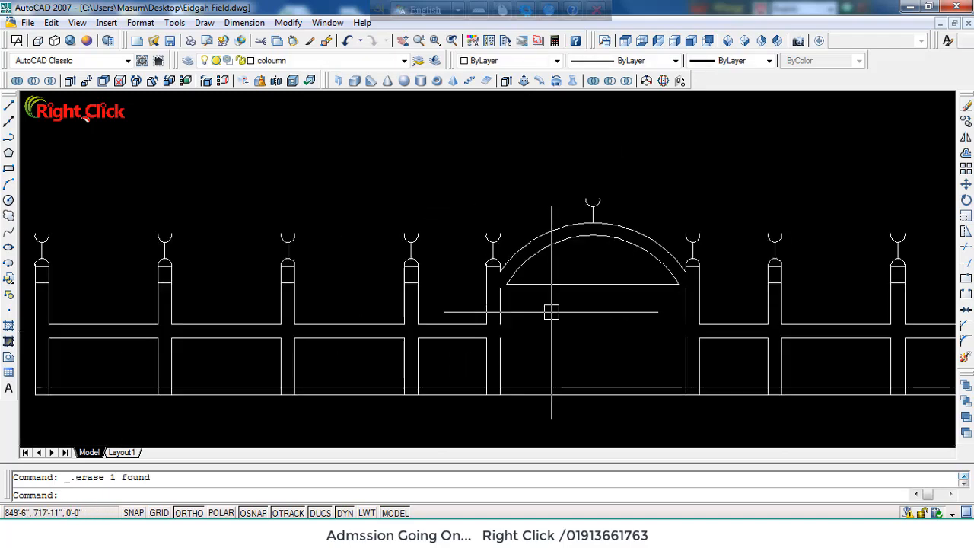
scroll(581, 200, "down", 2)
scroll(580, 191, "down", 3)
scroll(578, 144, "up", 5)
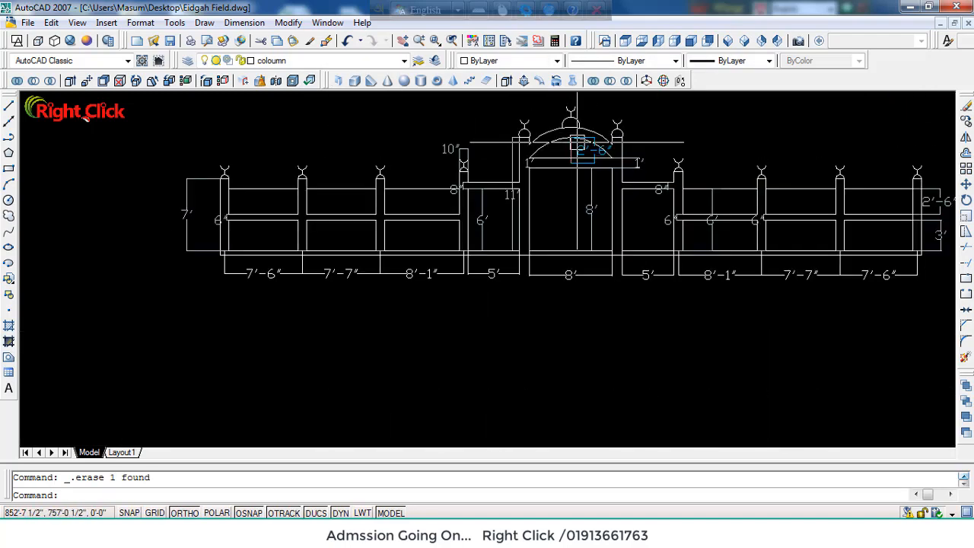
scroll(591, 156, "down", 2)
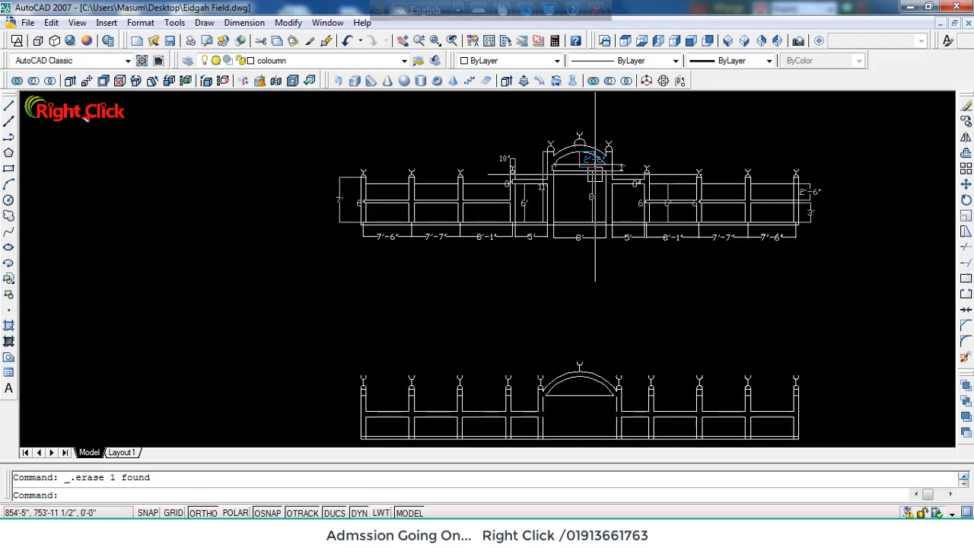
scroll(558, 405, "up", 7)
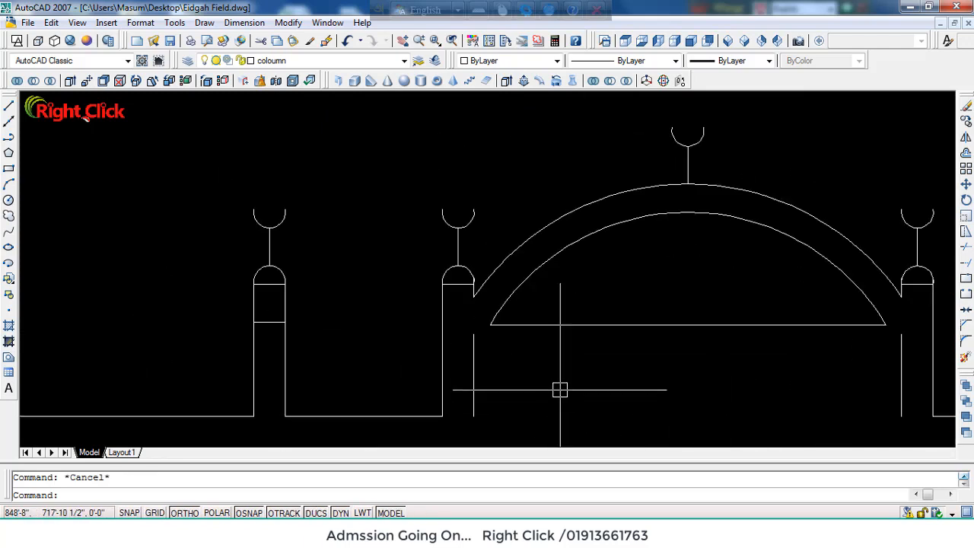
type("c")
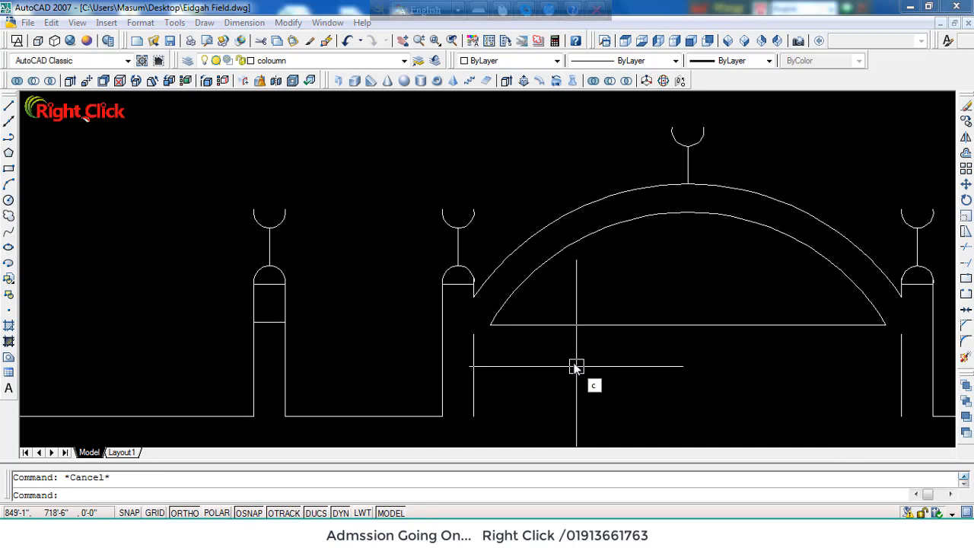
key("Escape")
type("ex")
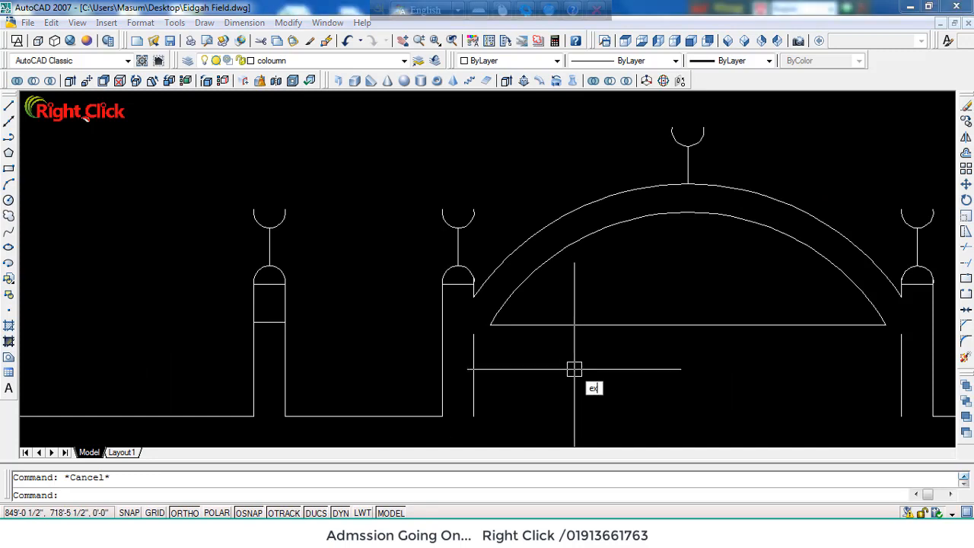
key("Return")
key("Return")
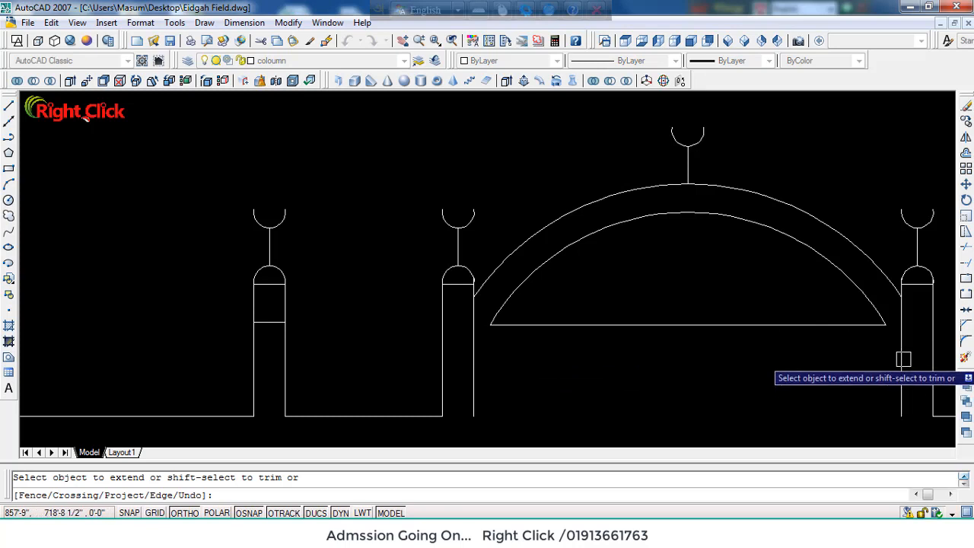
key("Escape")
Step: Explode the offset arch outline and extend its base line to both gate columns
left_click(543, 325)
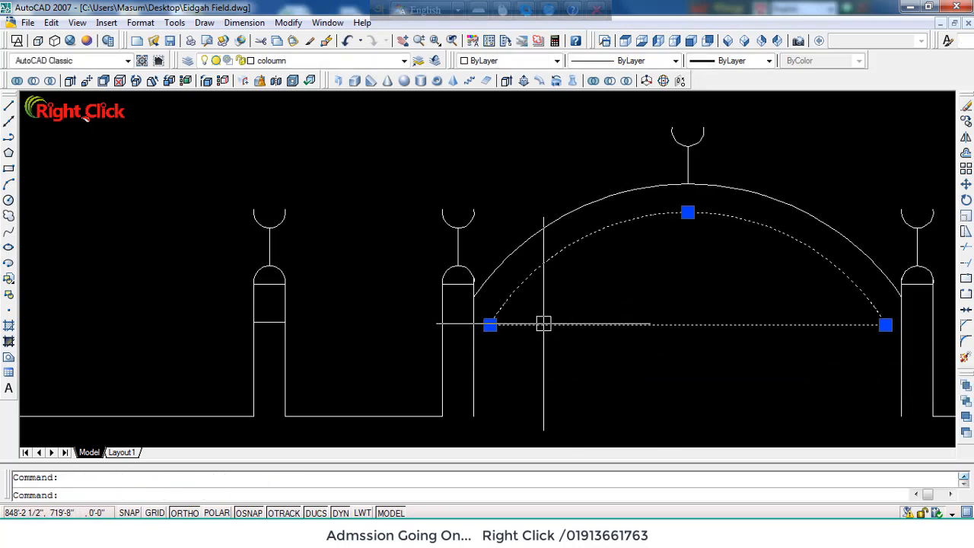
type("x")
key("Return")
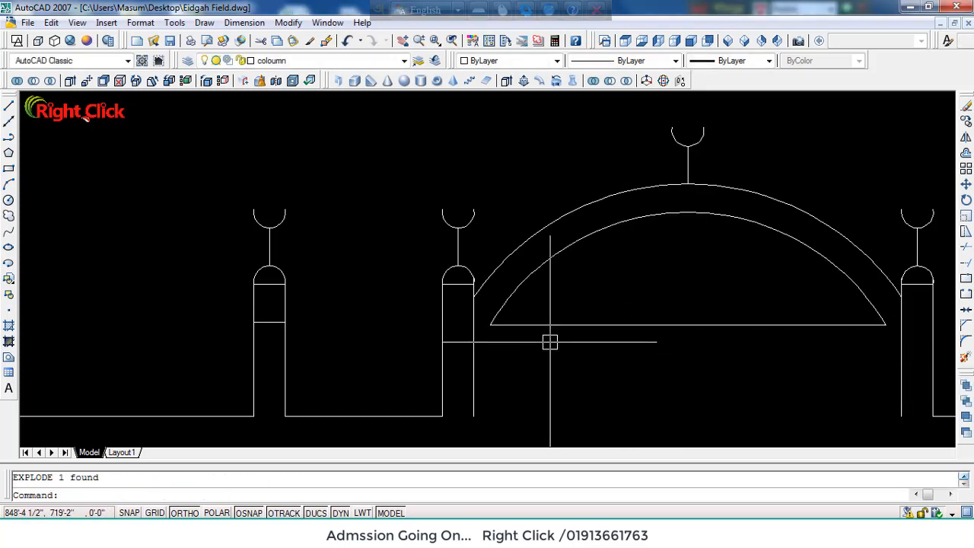
type("ex")
key("Return")
key("Return")
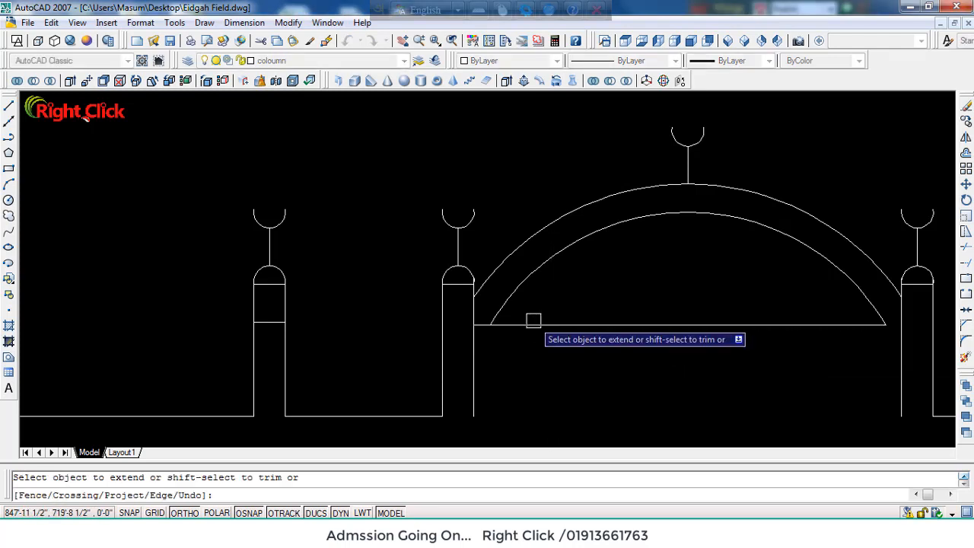
Step: Examine the redrawn elevation and the finished reference elevations, including the gate opening, railings, brickwork and tile panels
scroll(754, 350, "down", 8)
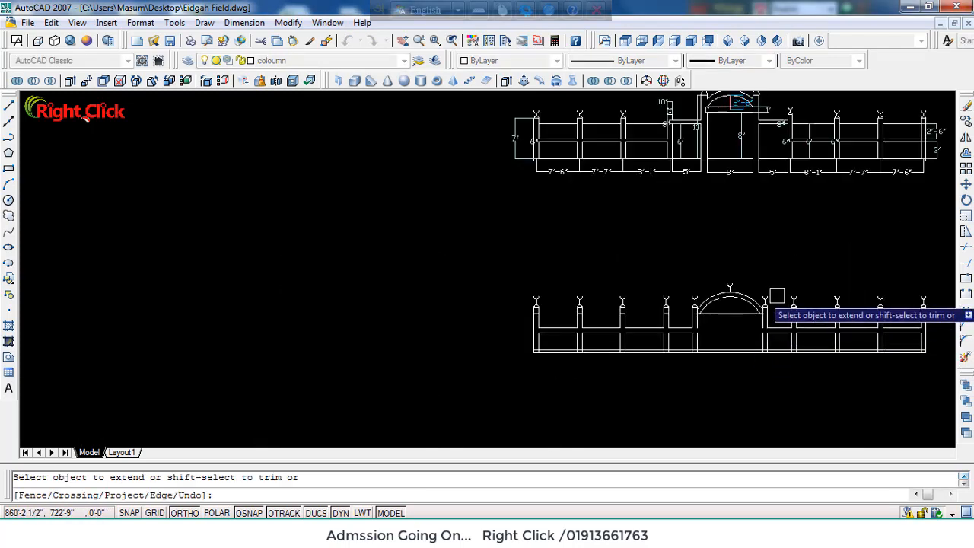
scroll(761, 274, "down", 2)
scroll(770, 303, "up", 4)
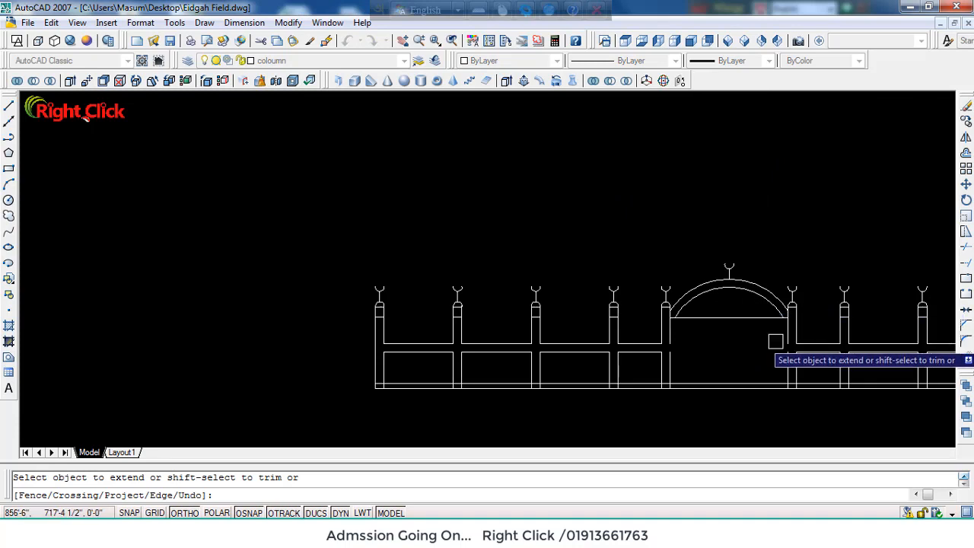
middle_click_drag(756, 343, 538, 268)
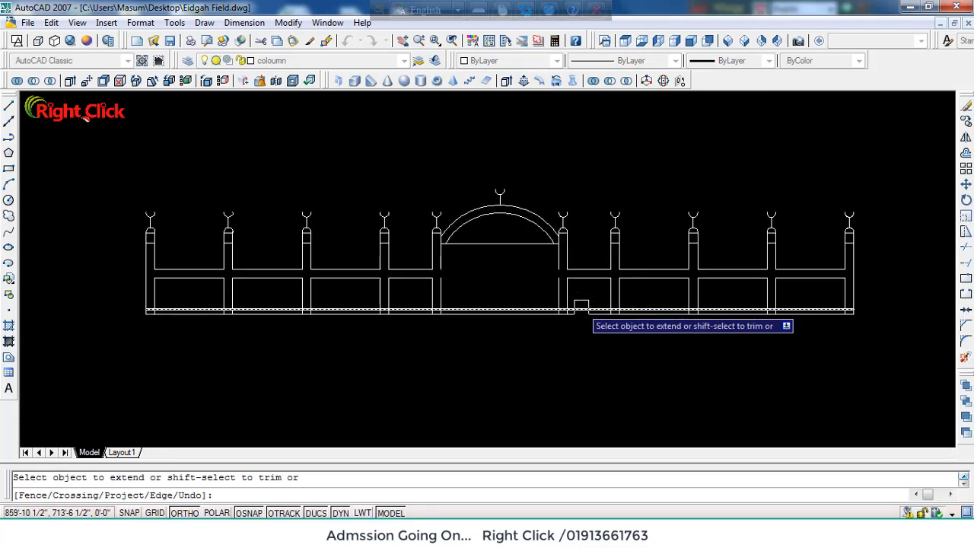
scroll(581, 307, "down", 2)
scroll(580, 307, "down", 5)
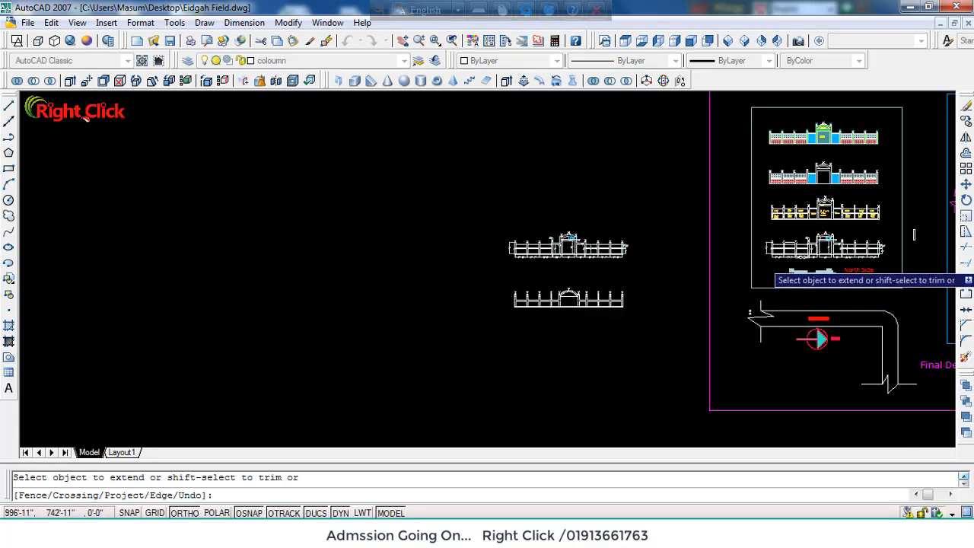
scroll(768, 229, "up", 6)
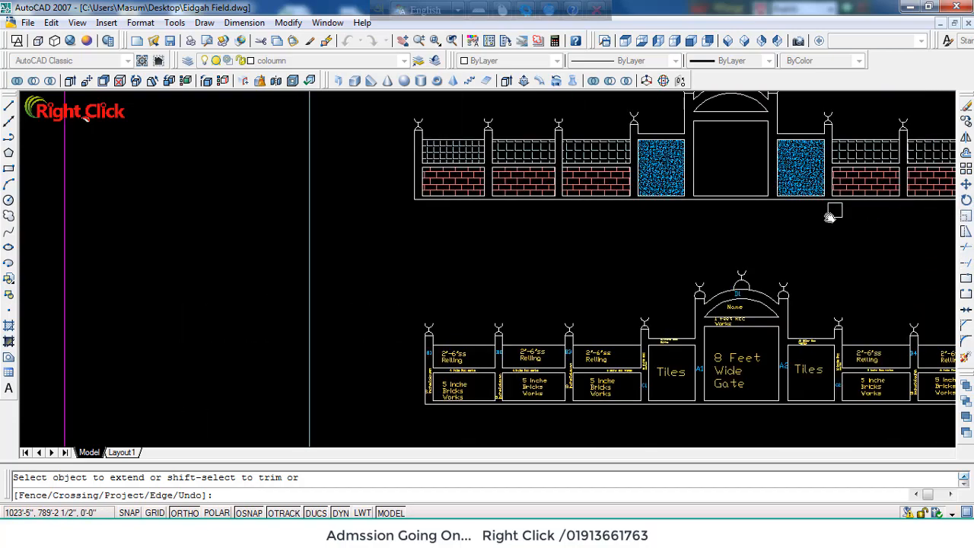
scroll(617, 286, "up", 4)
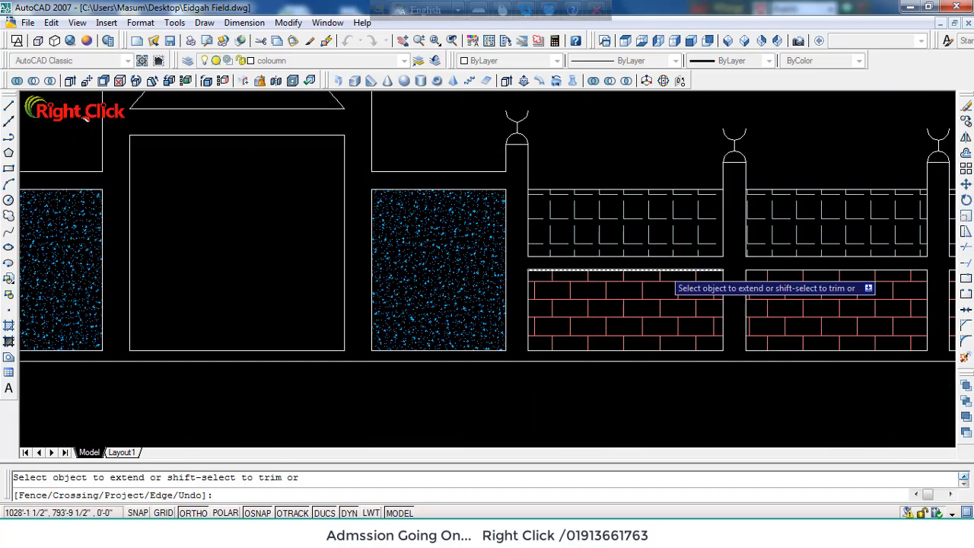
Step: Review the Final Design sheet, examining the coloured, hatched, labelled and dimensioned North Side elevations alongside the West Side elevations
scroll(663, 265, "down", 3)
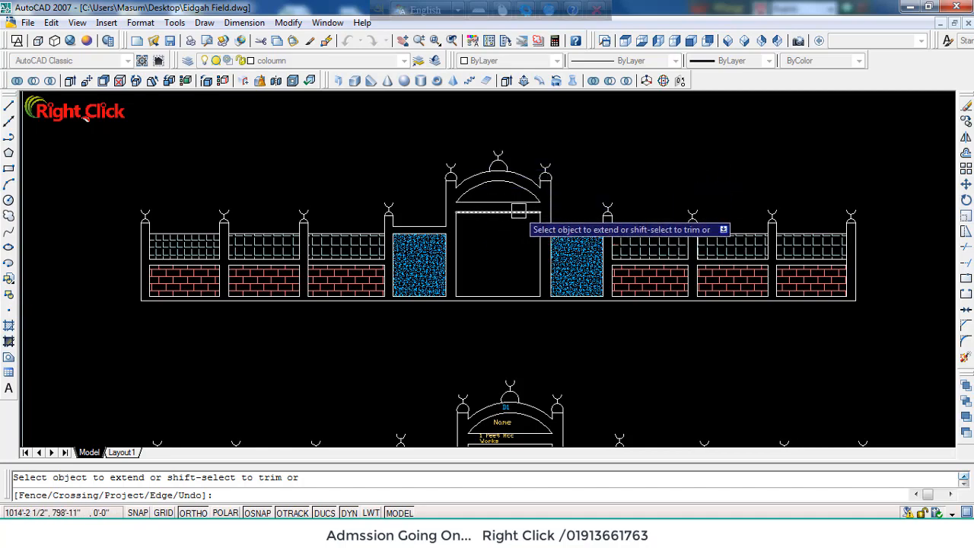
scroll(518, 221, "down", 10)
scroll(523, 240, "up", 10)
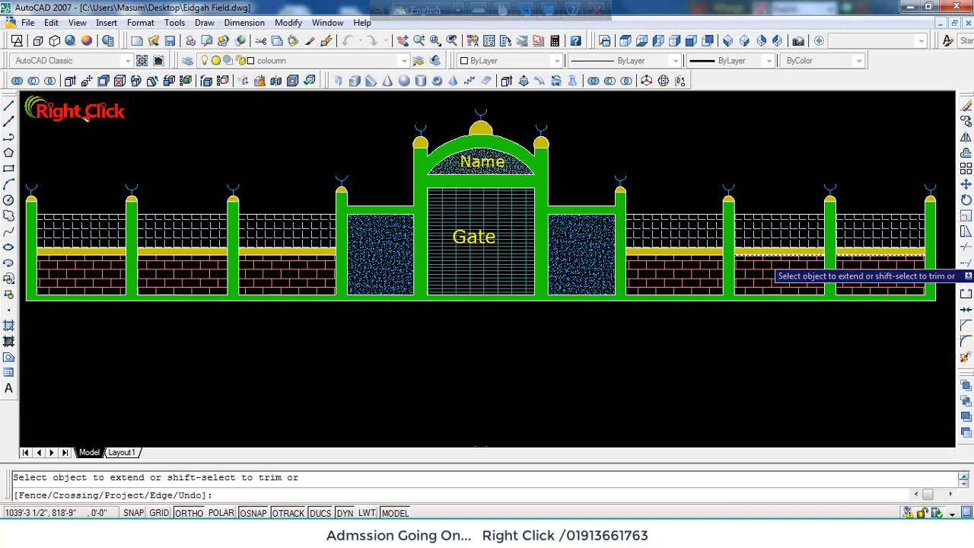
scroll(819, 258, "down", 10)
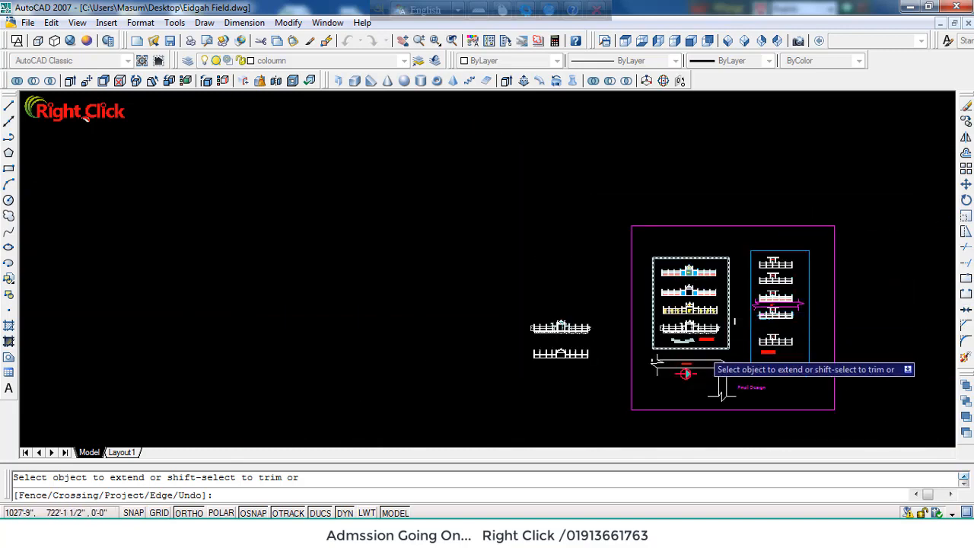
scroll(696, 338, "up", 6)
middle_click_drag(741, 332, 492, 348)
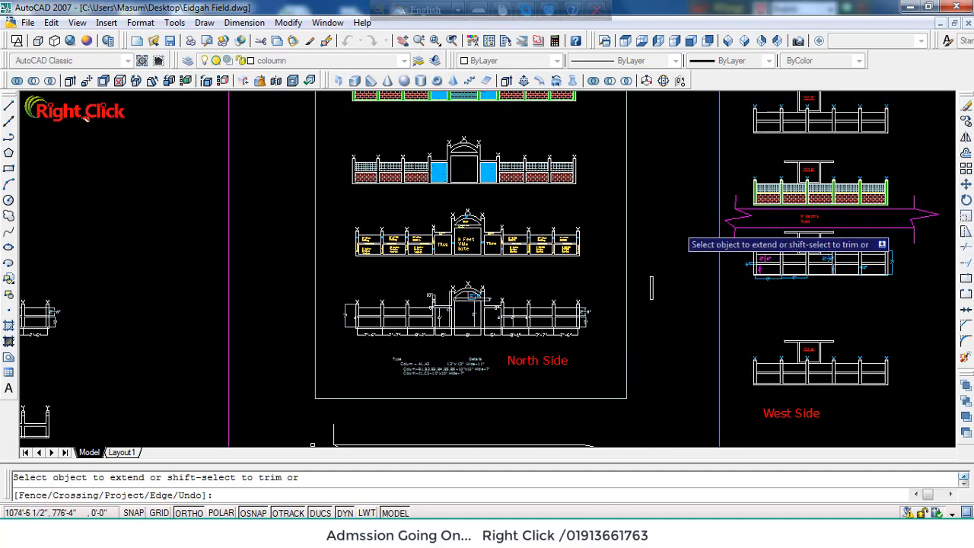
scroll(491, 242, "down", 1)
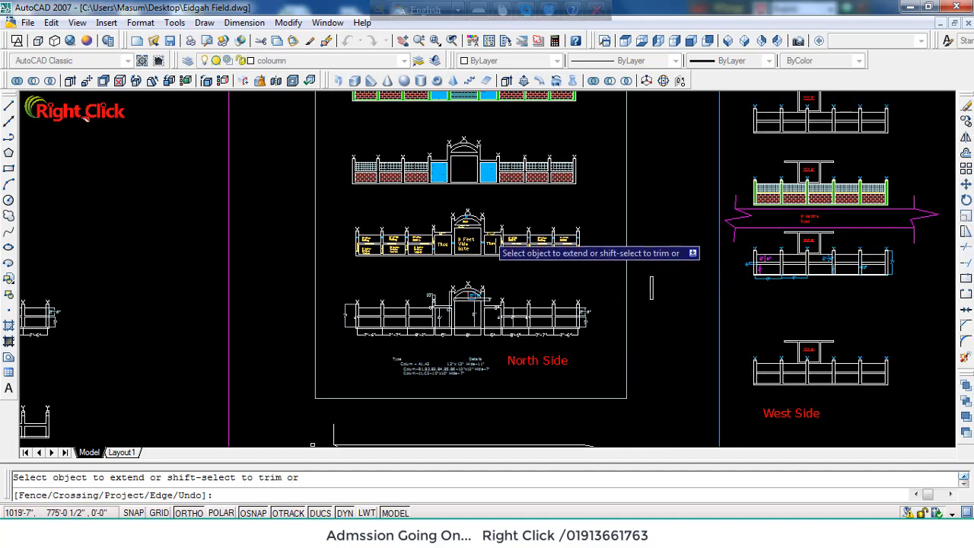
scroll(506, 236, "up", 3)
scroll(514, 225, "down", 6)
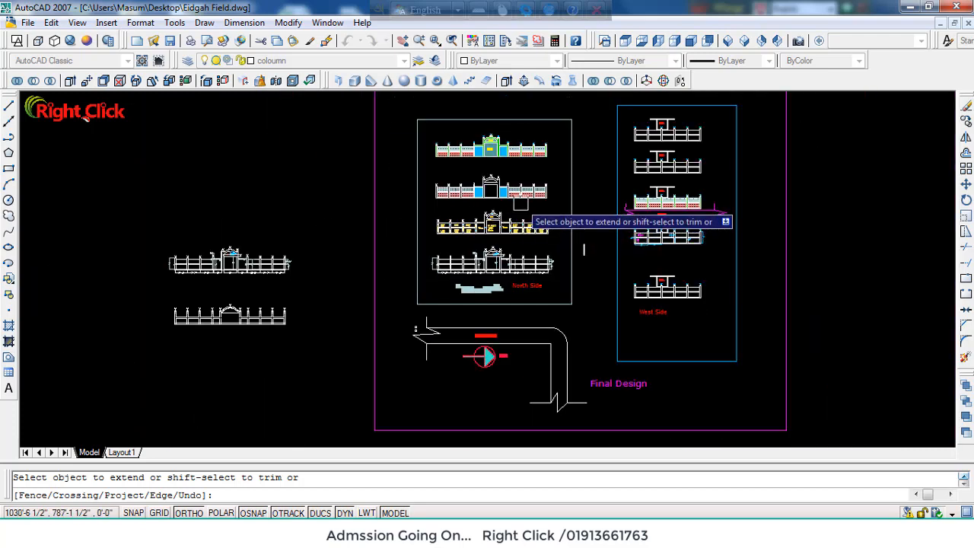
scroll(506, 238, "up", 4)
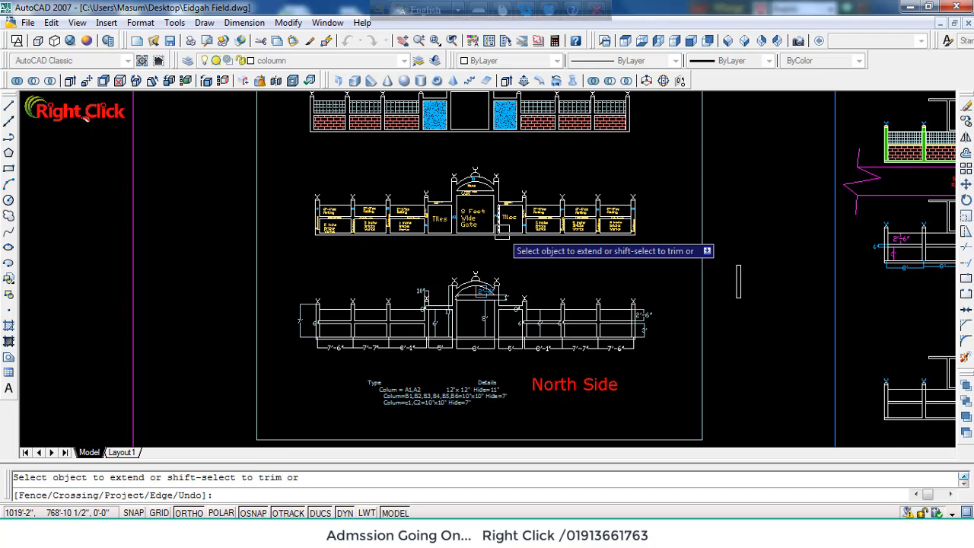
scroll(530, 263, "down", 4)
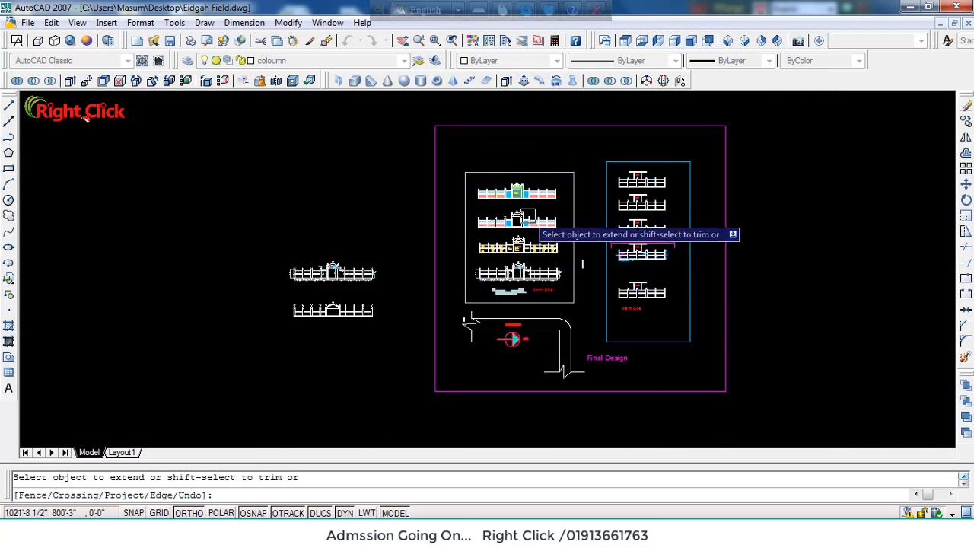
scroll(582, 263, "up", 3)
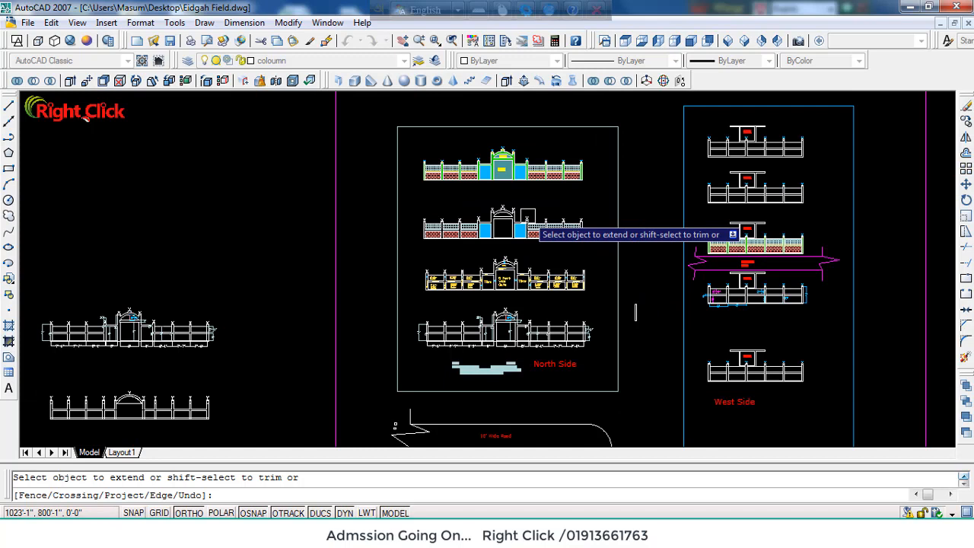